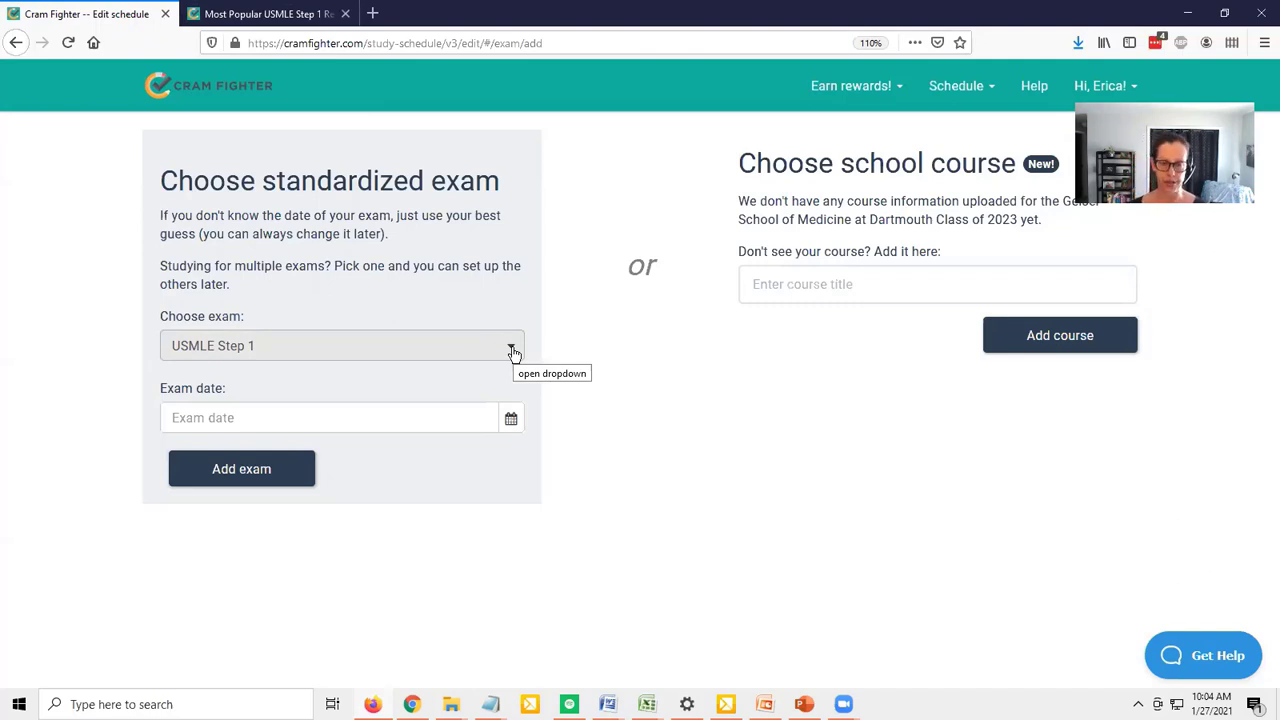
Look through the available standardized exams and choose USMLE Step 1
{"action": "left_click", "coordinate": [512, 352]}
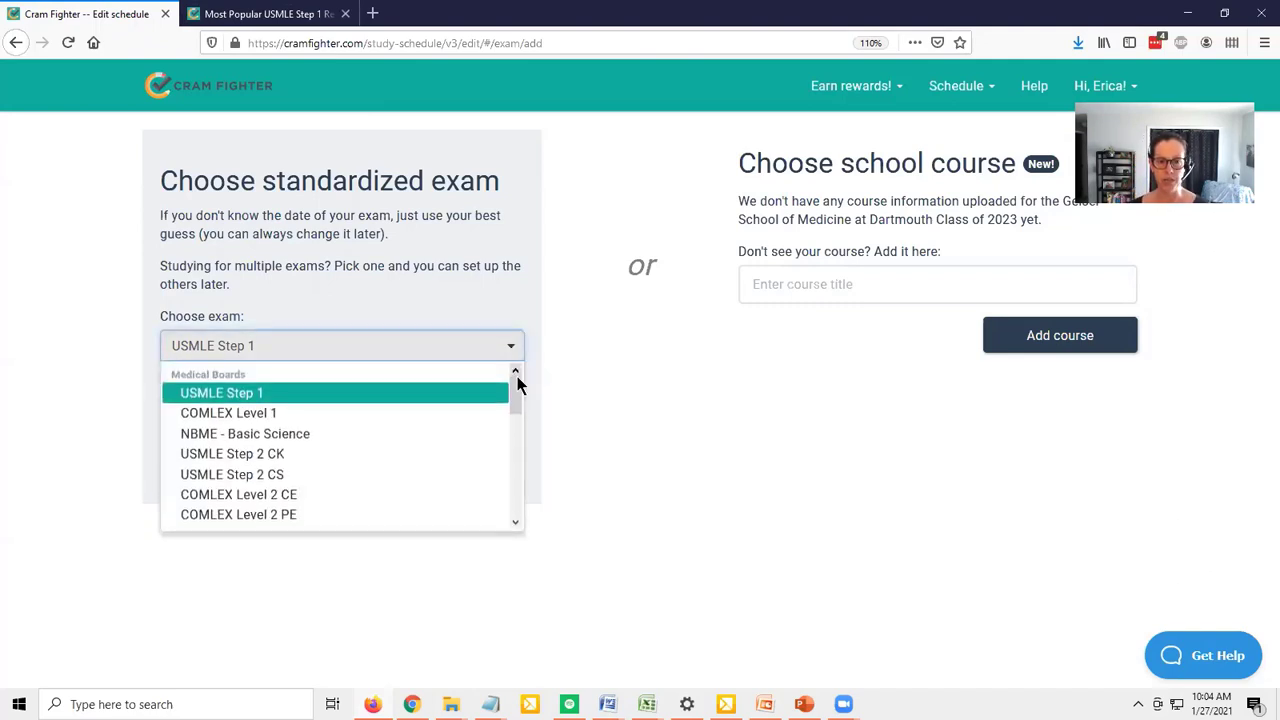
{"action": "mouse_move", "coordinate": [512, 382]}
{"action": "left_mouse_down"}
{"action": "mouse_move", "coordinate": [509, 490]}
{"action": "mouse_move", "coordinate": [528, 371]}
{"action": "left_mouse_up"}
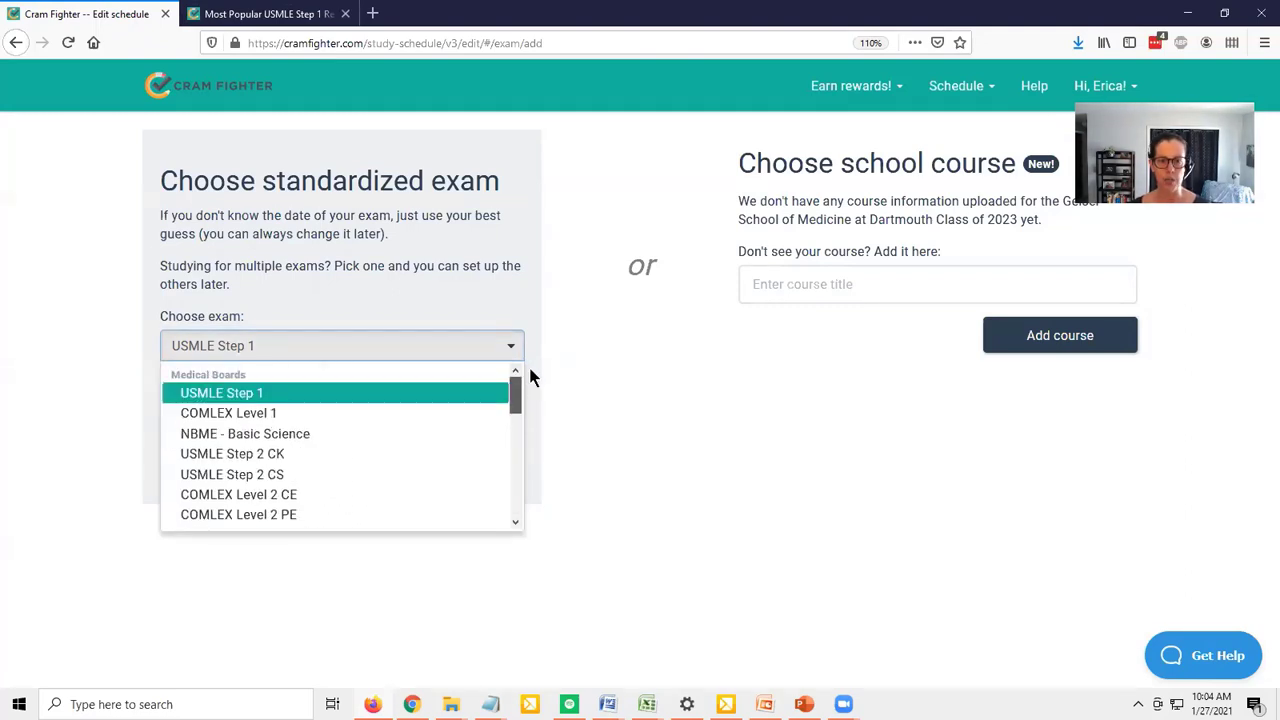
{"action": "left_click", "coordinate": [667, 400]}
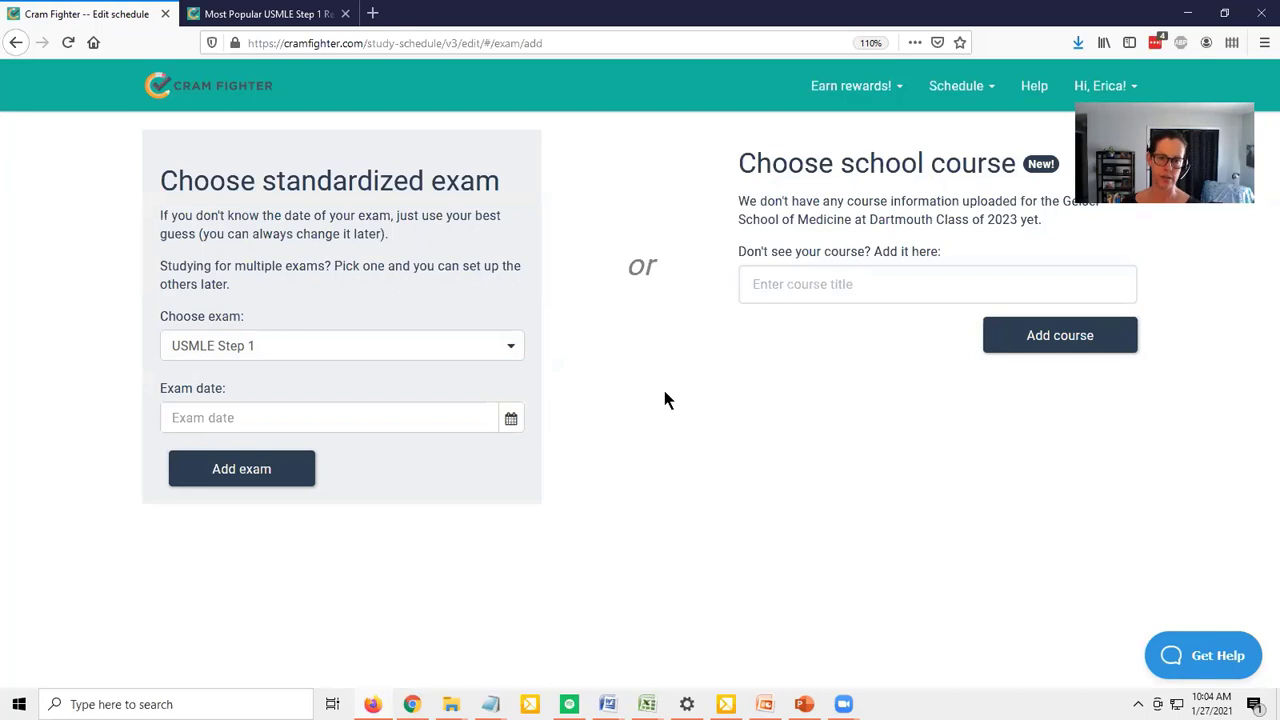
{"action": "left_click", "coordinate": [505, 352]}
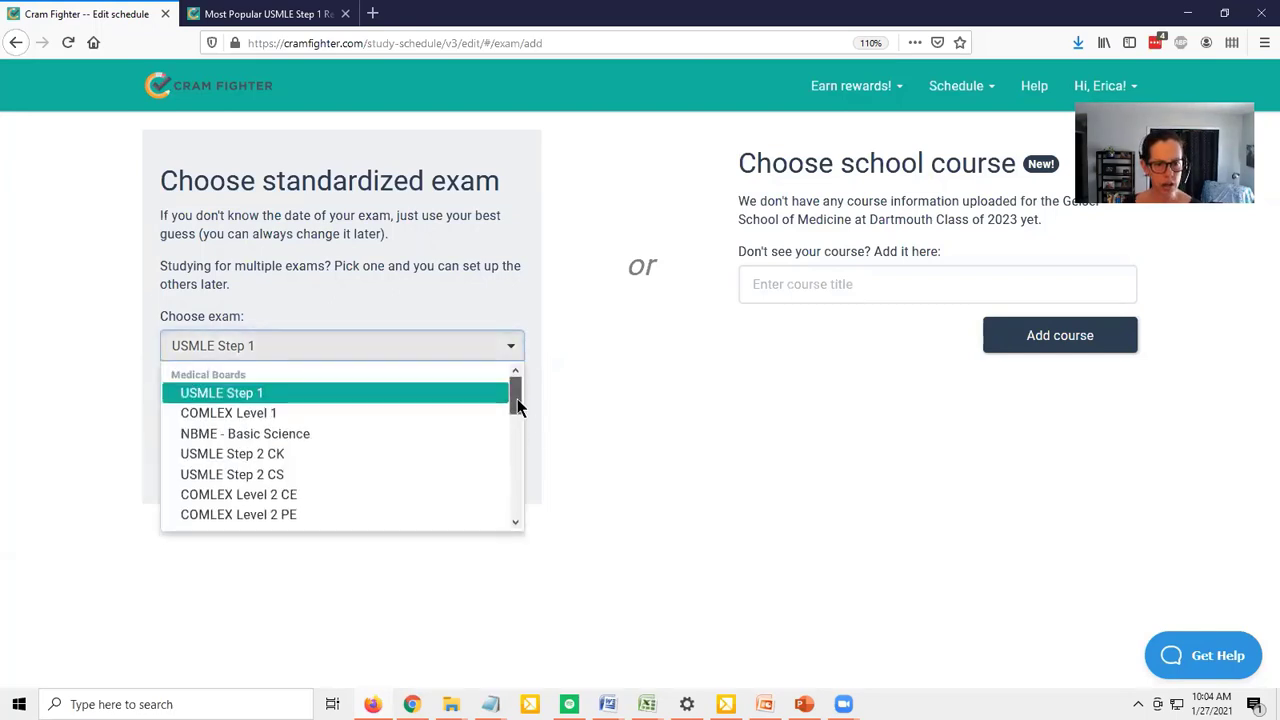
{"action": "left_click_drag", "start_coordinate": [517, 405], "coordinate": [517, 441]}
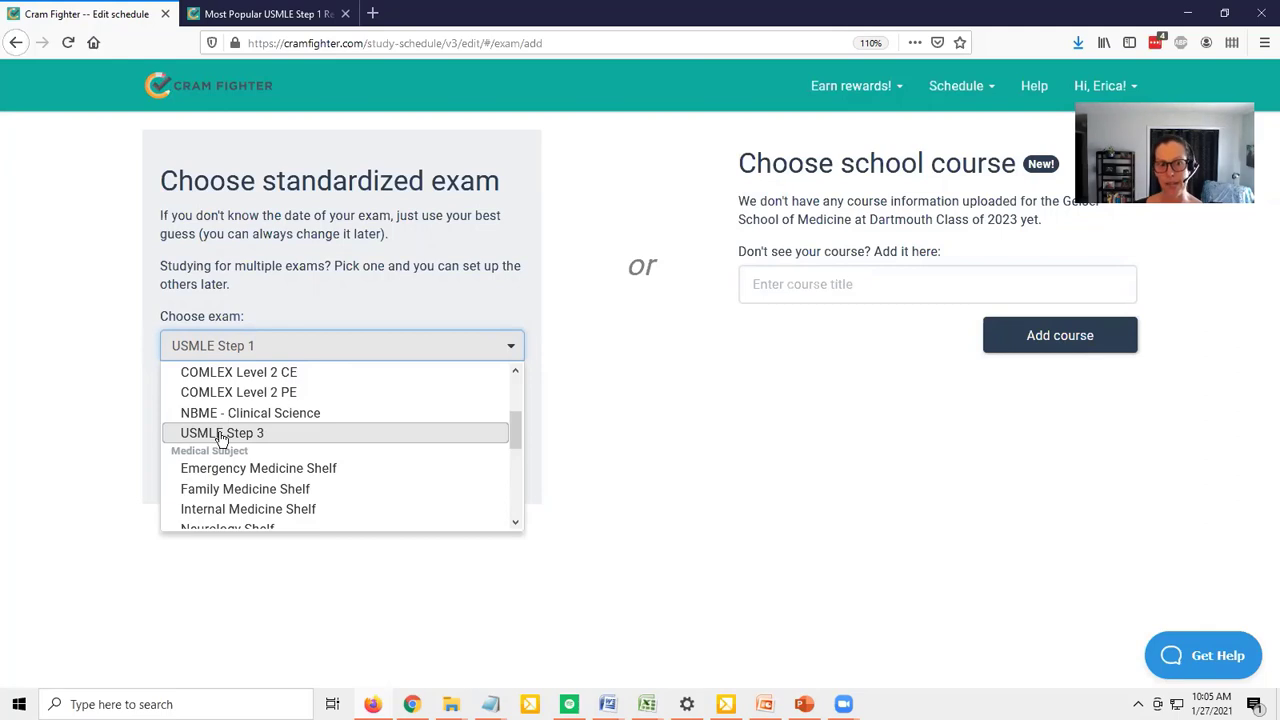
{"action": "left_click_drag", "start_coordinate": [514, 429], "coordinate": [530, 385]}
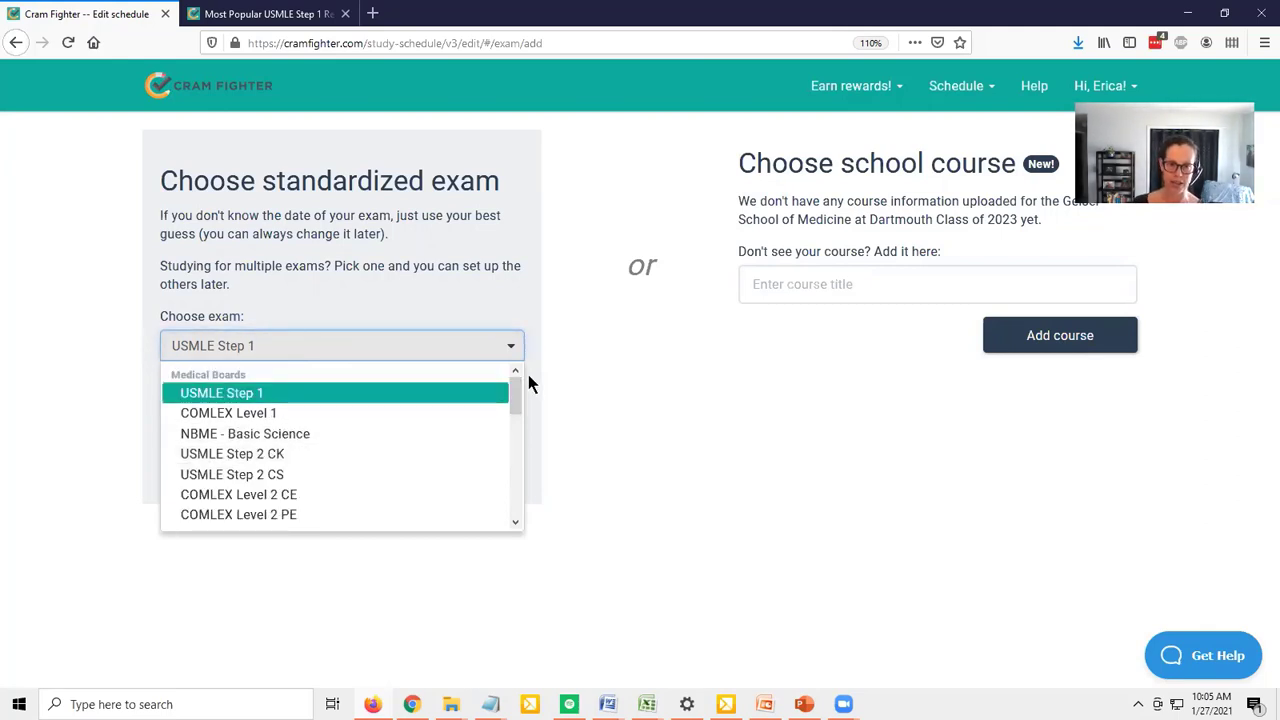
{"action": "left_click", "coordinate": [423, 400]}
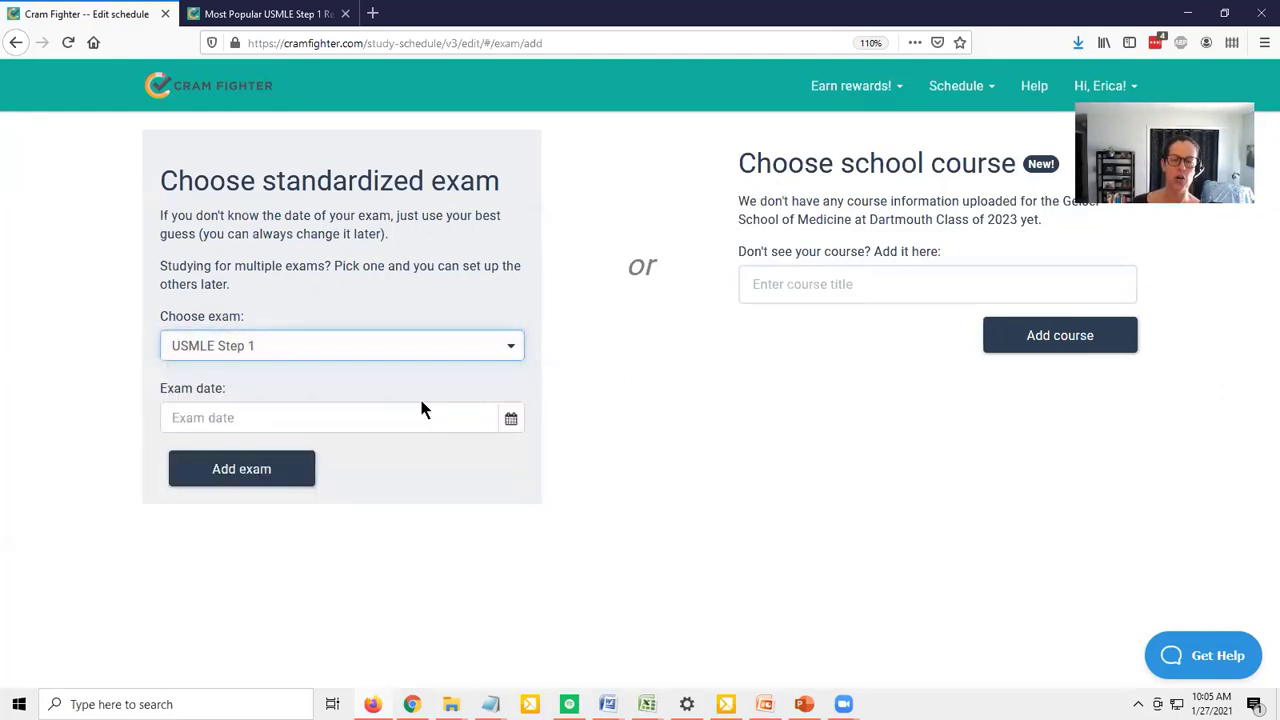
Set the exam date to May 28, 2021 and add the exam to the schedule
{"action": "left_click", "coordinate": [510, 420]}
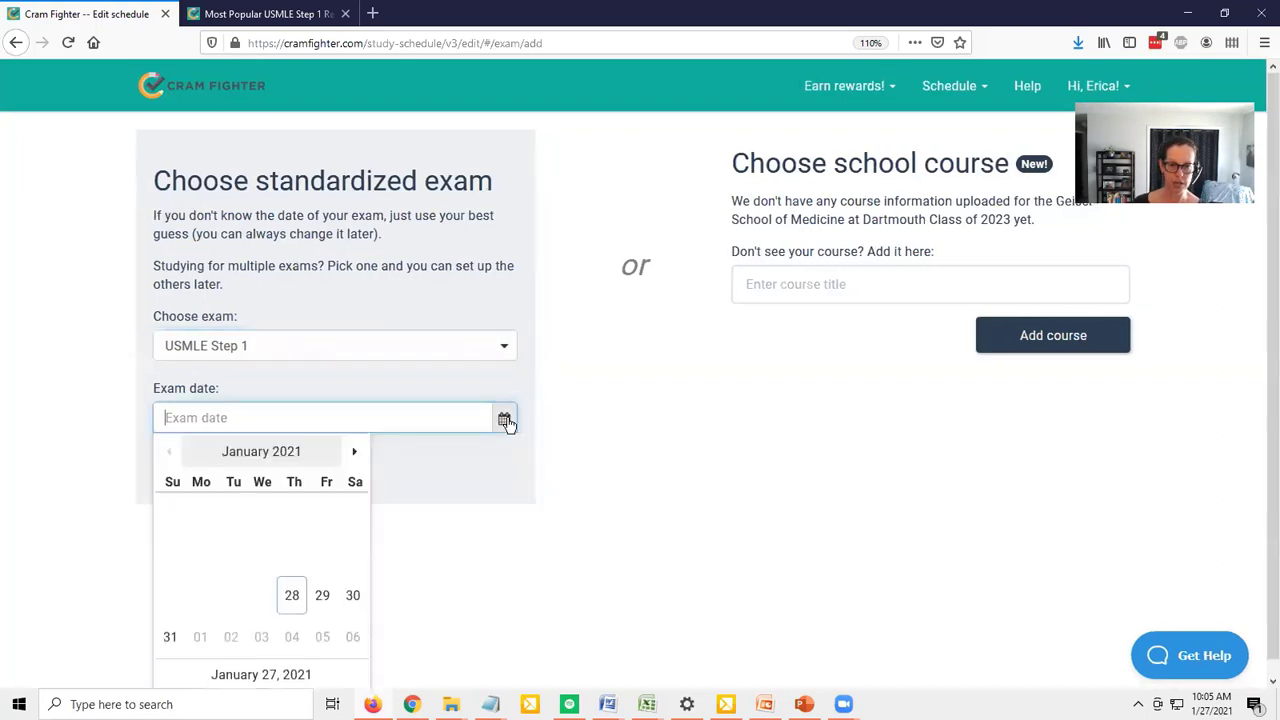
{"action": "left_click", "coordinate": [357, 455]}
{"action": "left_click", "coordinate": [357, 455]}
{"action": "left_click", "coordinate": [357, 455]}
{"action": "left_click", "coordinate": [357, 455]}
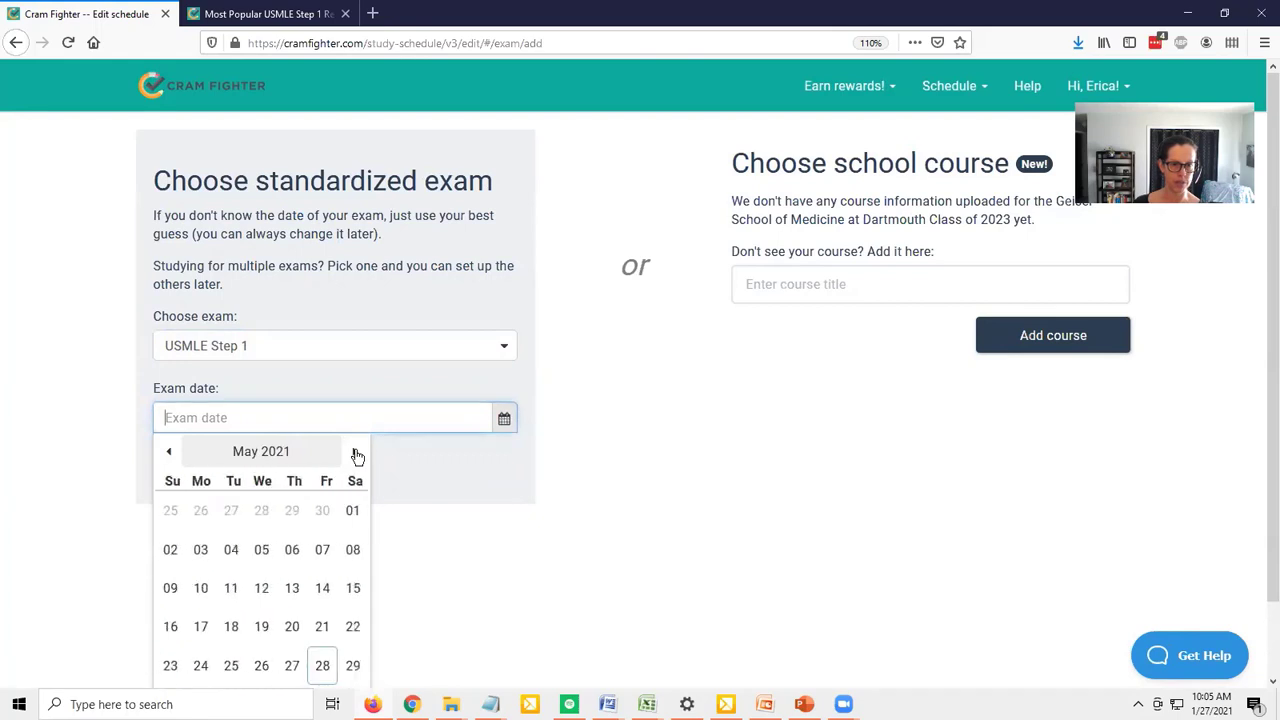
{"action": "left_click", "coordinate": [321, 668]}
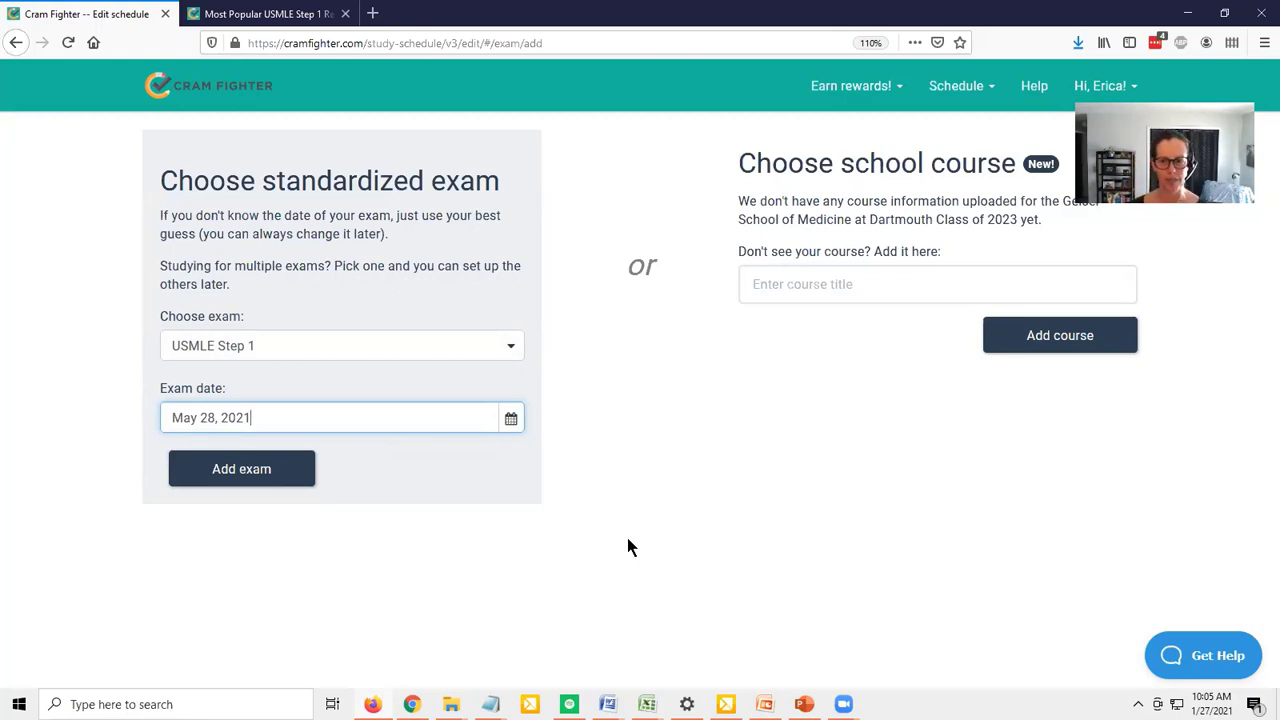
{"action": "left_click", "coordinate": [251, 465]}
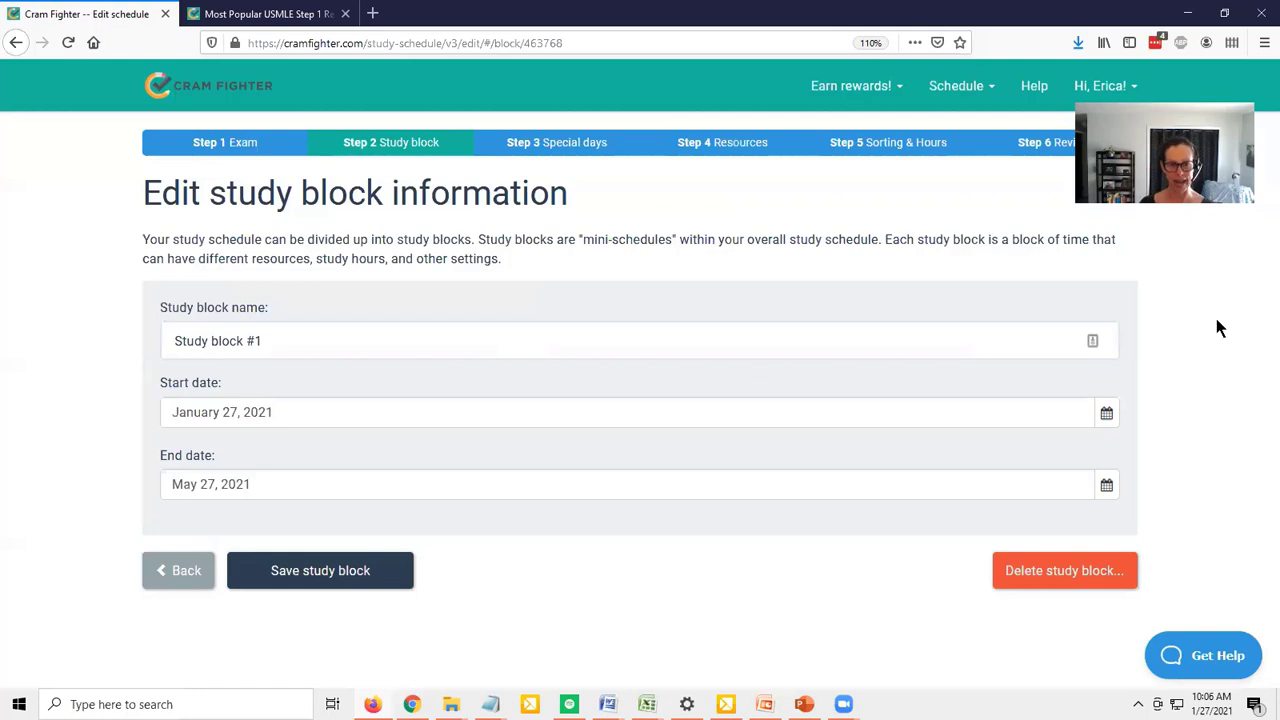
Set the study block to start January 28, 2021 and end May 26, 2021, and save it
{"action": "left_click", "coordinate": [1108, 413]}
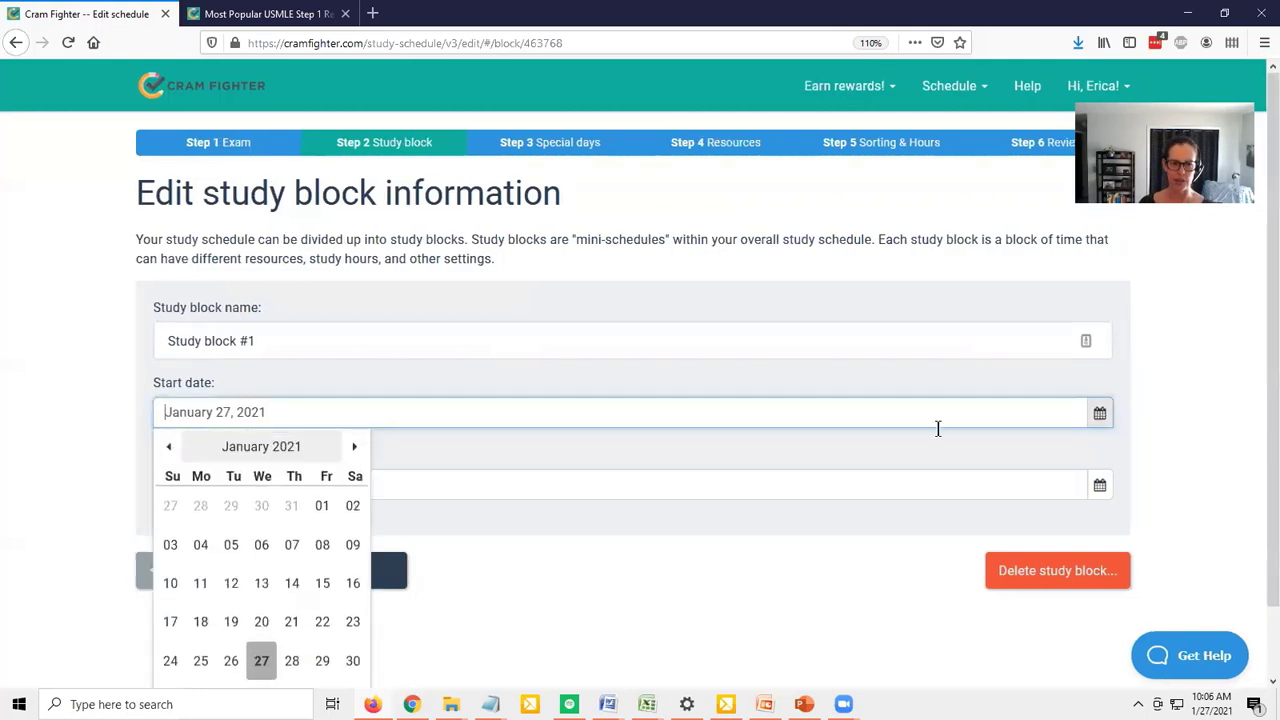
{"action": "left_click", "coordinate": [293, 663]}
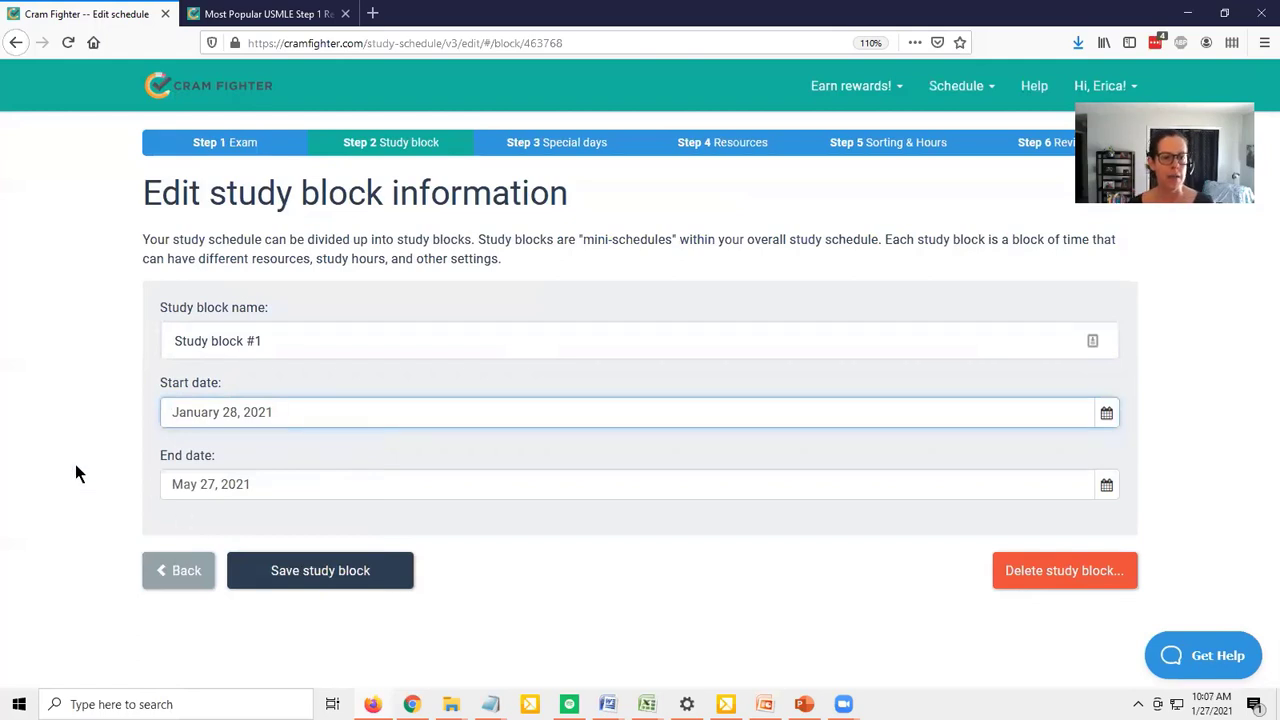
{"action": "left_click", "coordinate": [1105, 485]}
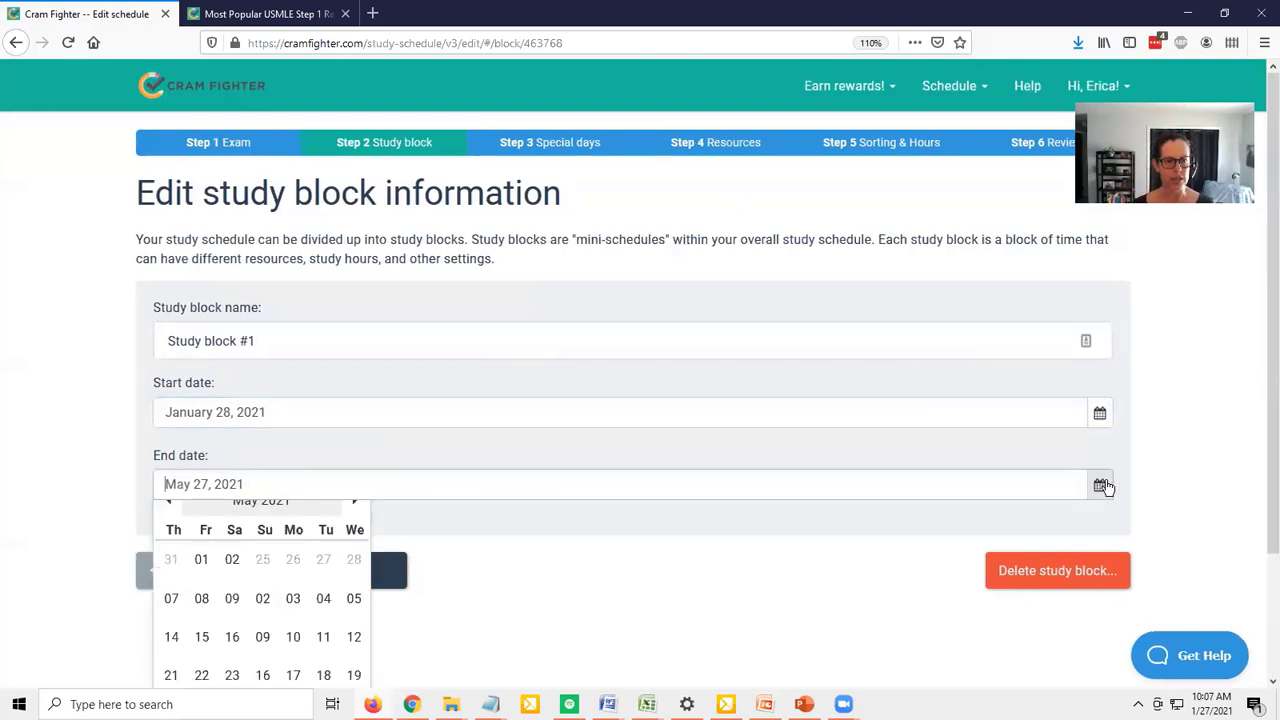
{"action": "scroll", "coordinate": [1258, 474], "scroll_direction": "down", "scroll_amount": 1}
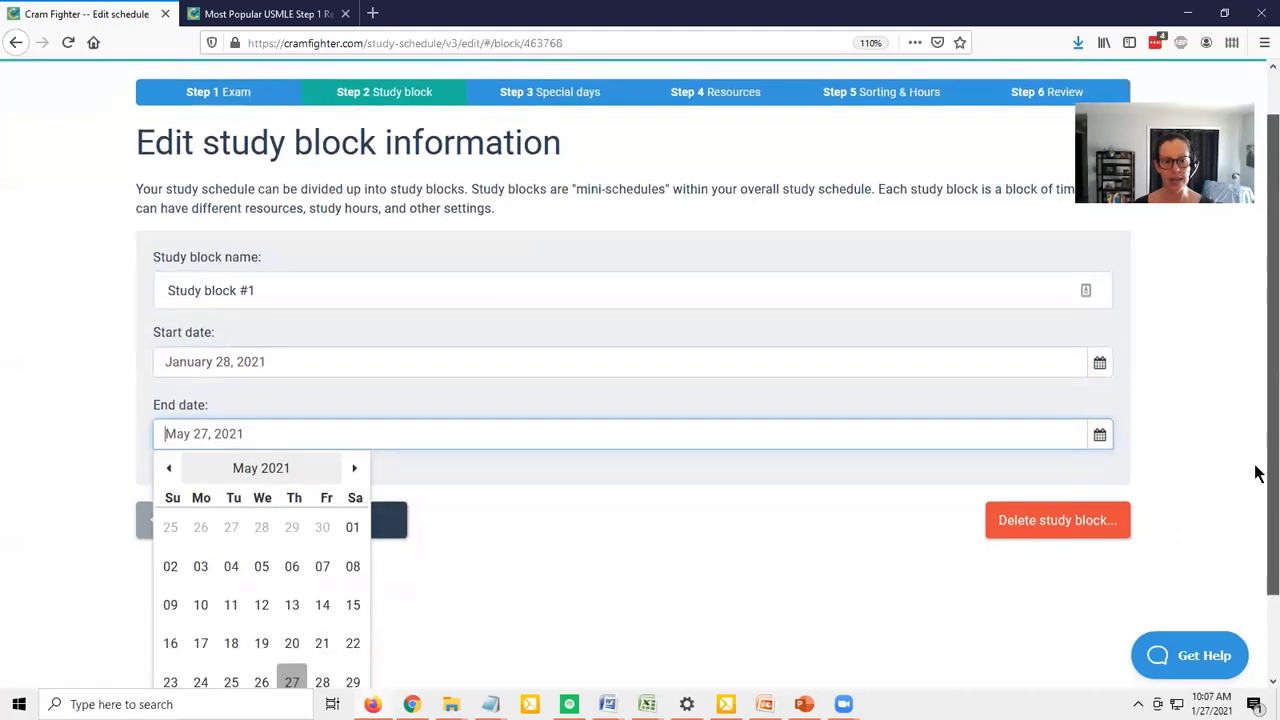
{"action": "scroll", "coordinate": [1258, 474], "scroll_direction": "down", "scroll_amount": 1}
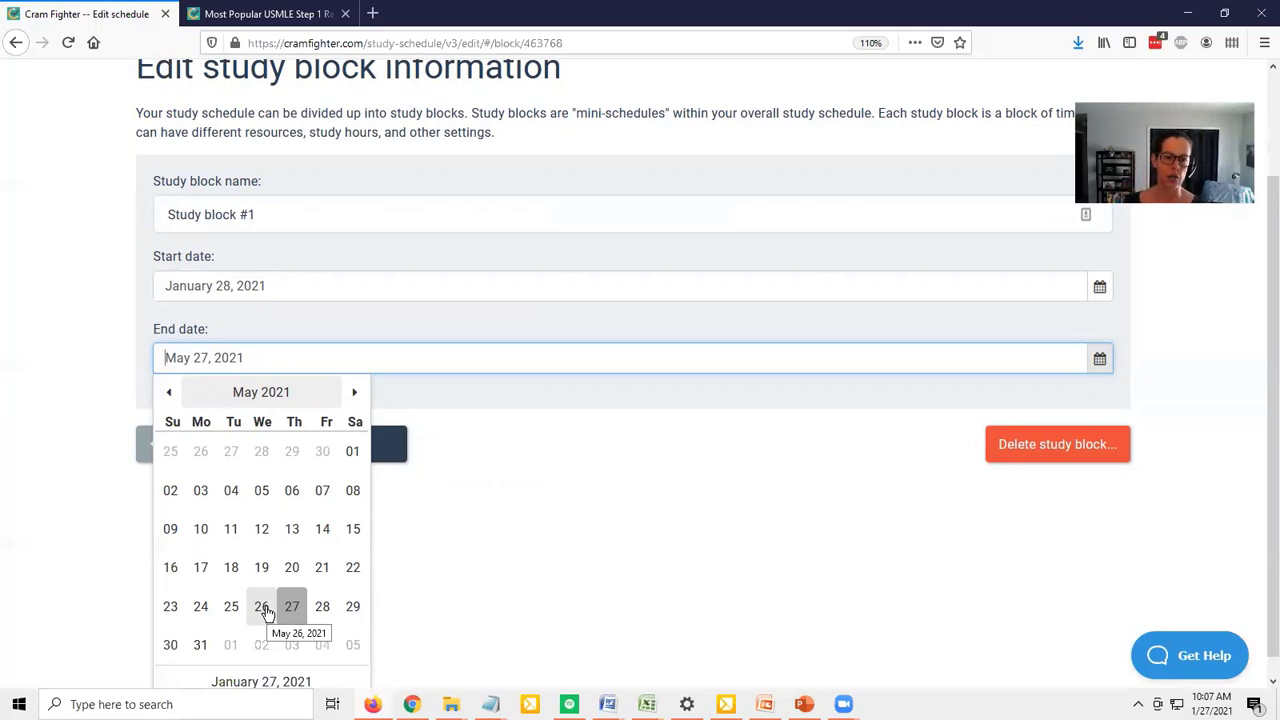
{"action": "left_click", "coordinate": [262, 607]}
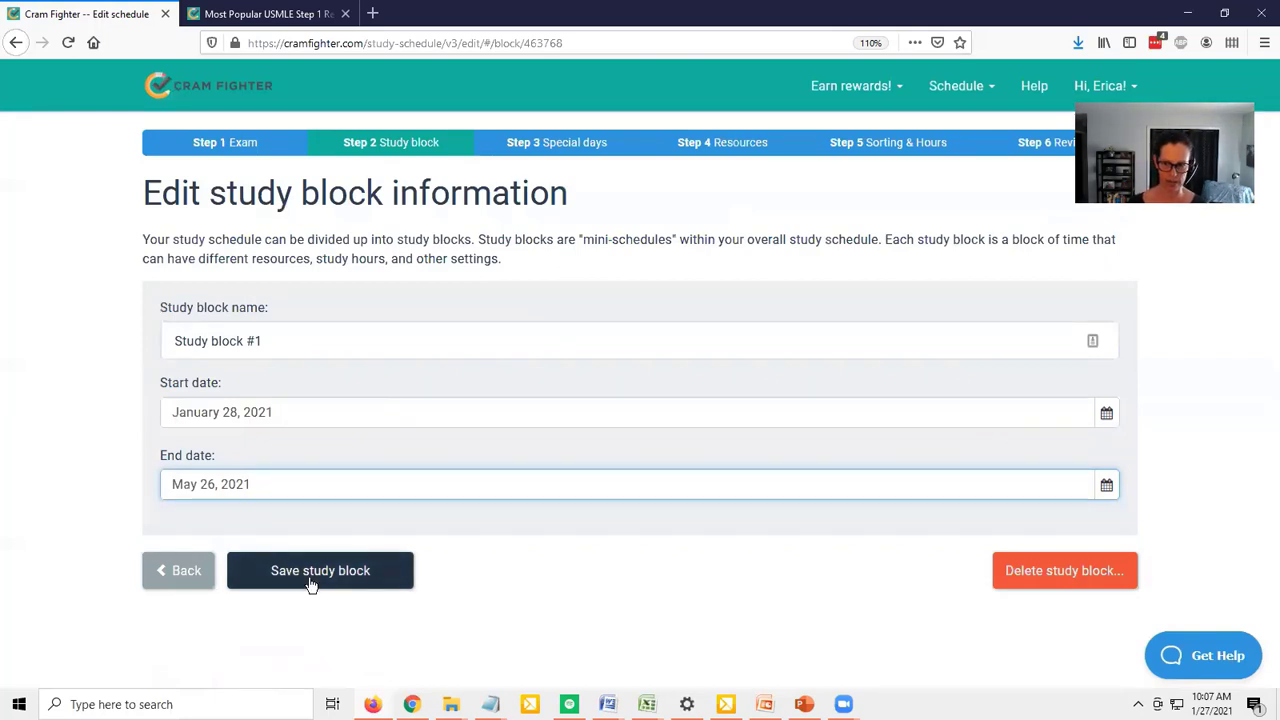
{"action": "left_click", "coordinate": [311, 585]}
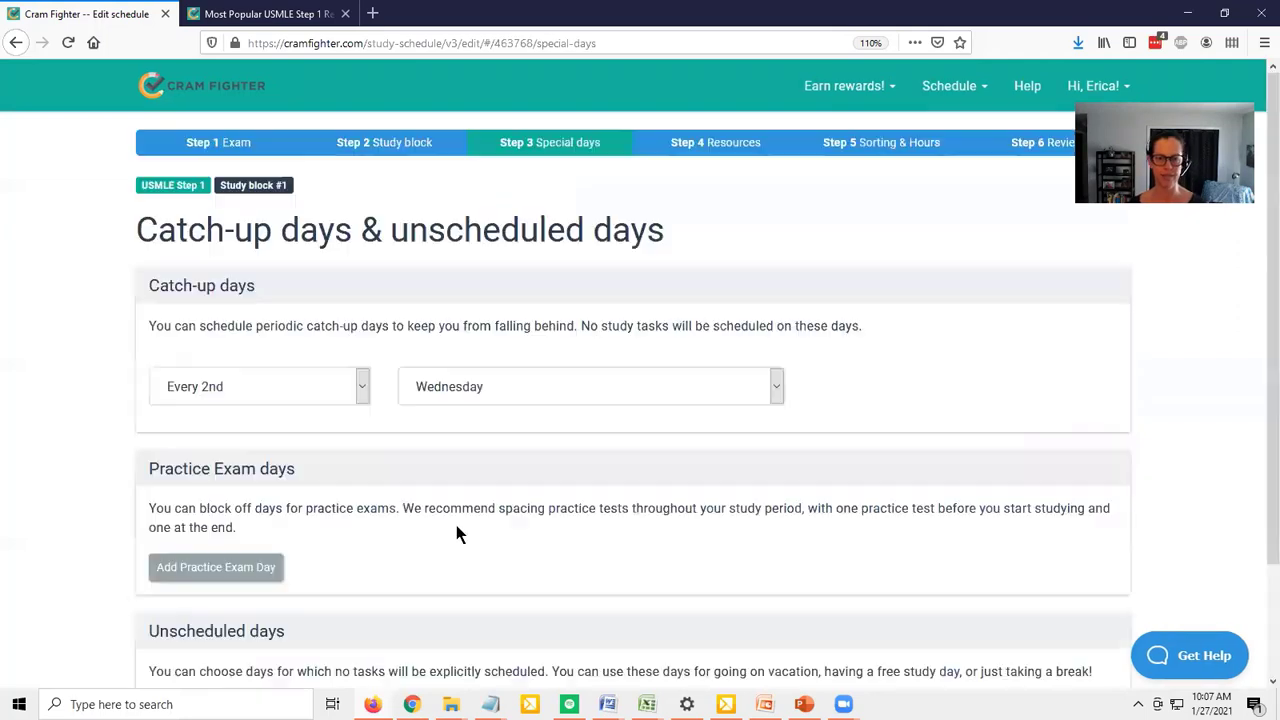
Schedule the catch-up days for every 2nd Monday
{"action": "left_click_drag", "start_coordinate": [1269, 343], "coordinate": [1258, 404]}
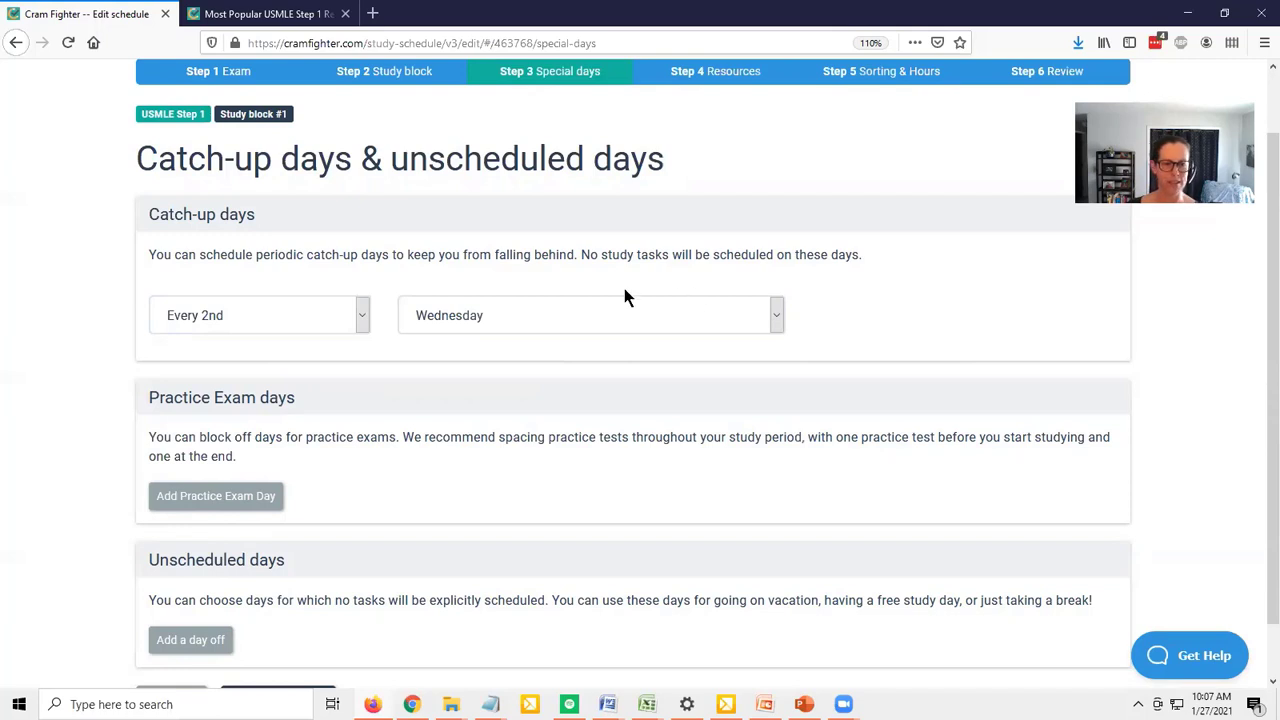
{"action": "left_click", "coordinate": [511, 318]}
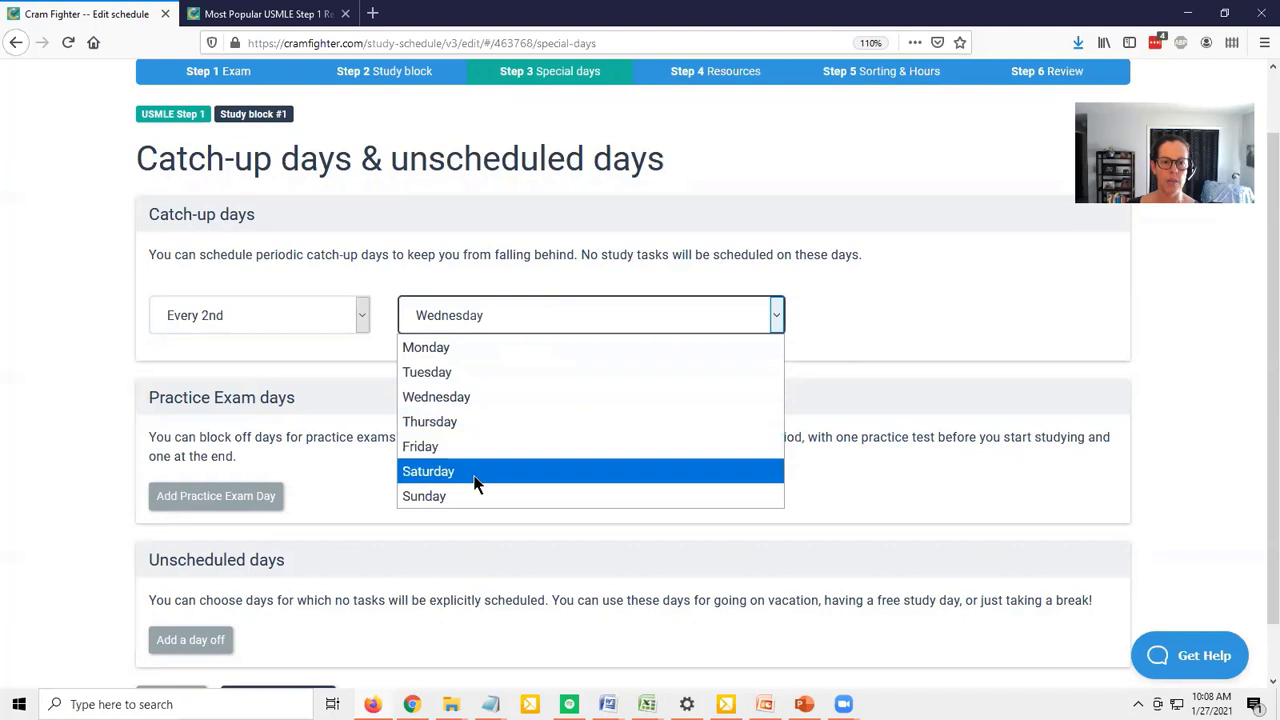
{"action": "left_click", "coordinate": [440, 347]}
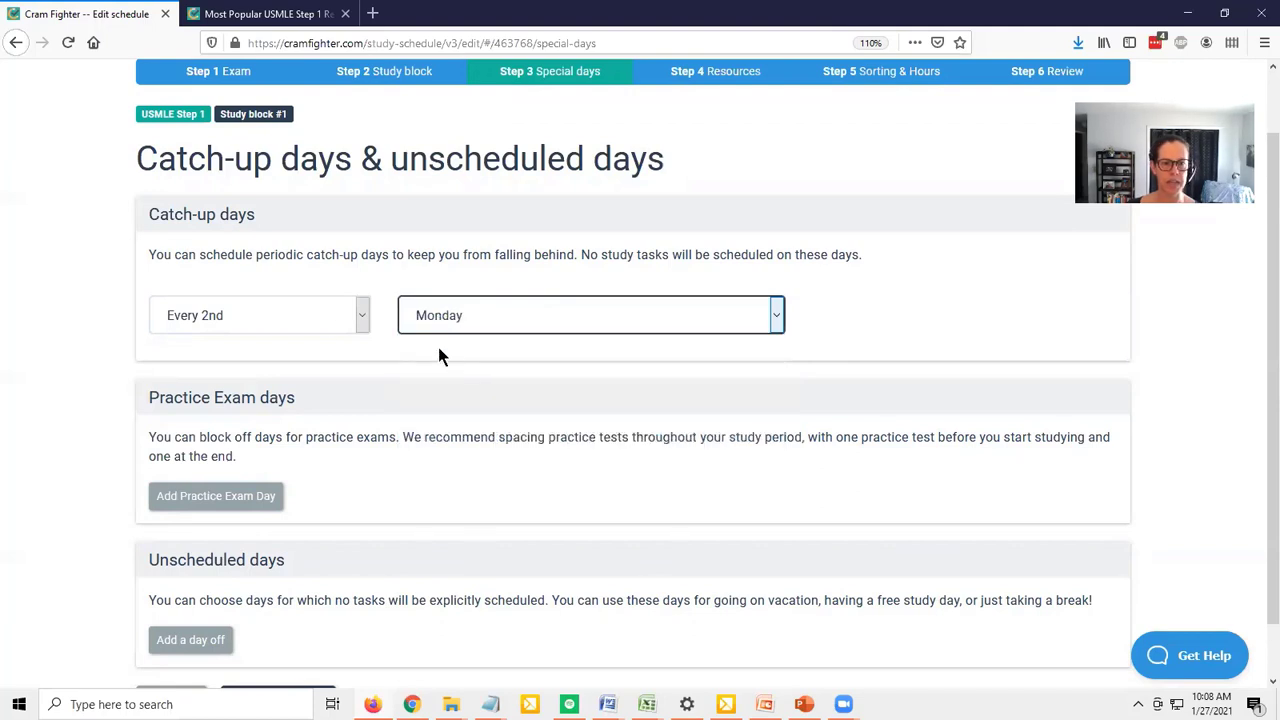
{"action": "left_click", "coordinate": [320, 318]}
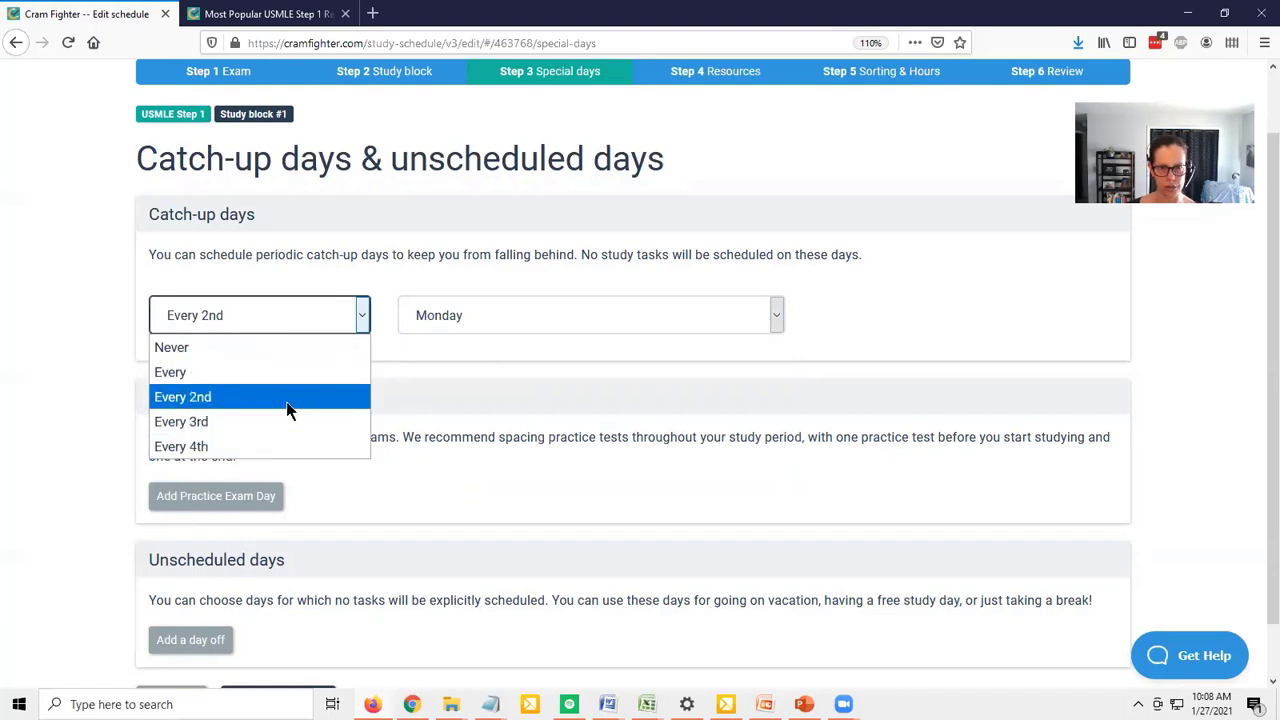
{"action": "left_click", "coordinate": [1196, 282]}
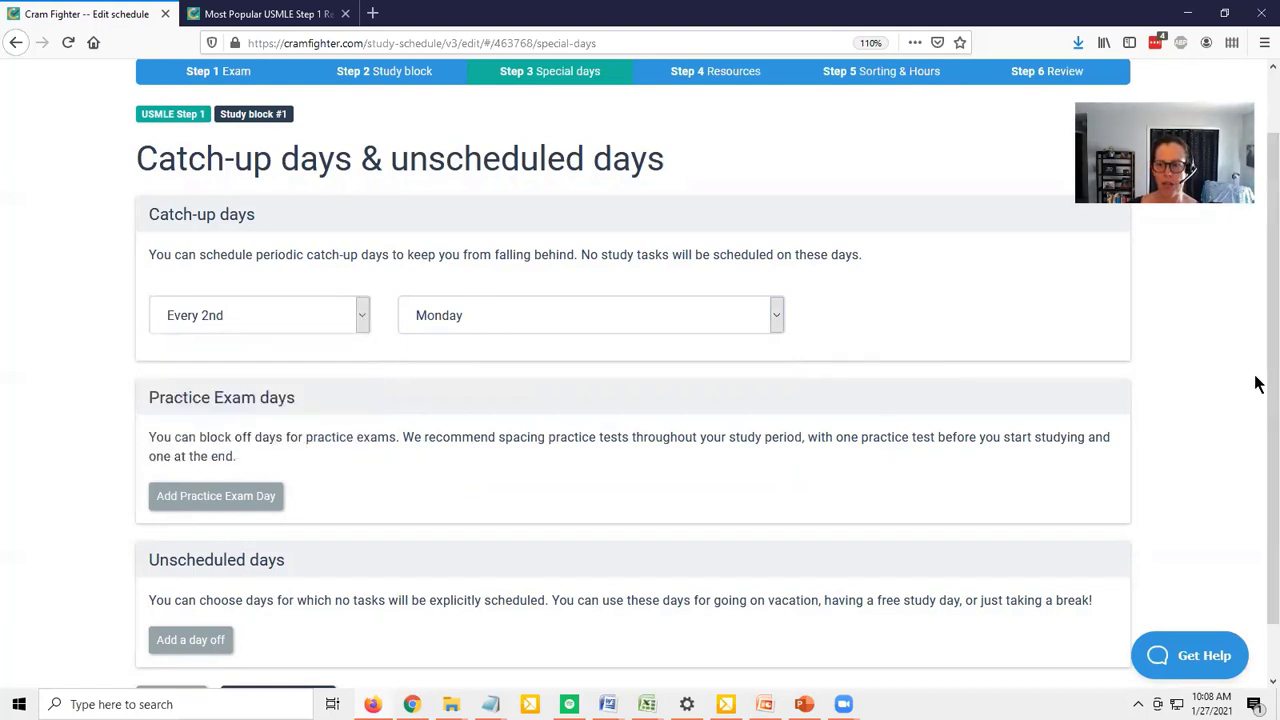
Add a practice exam day named "Test" dated February 12, 2021
{"action": "left_click_drag", "start_coordinate": [1268, 380], "coordinate": [1258, 427]}
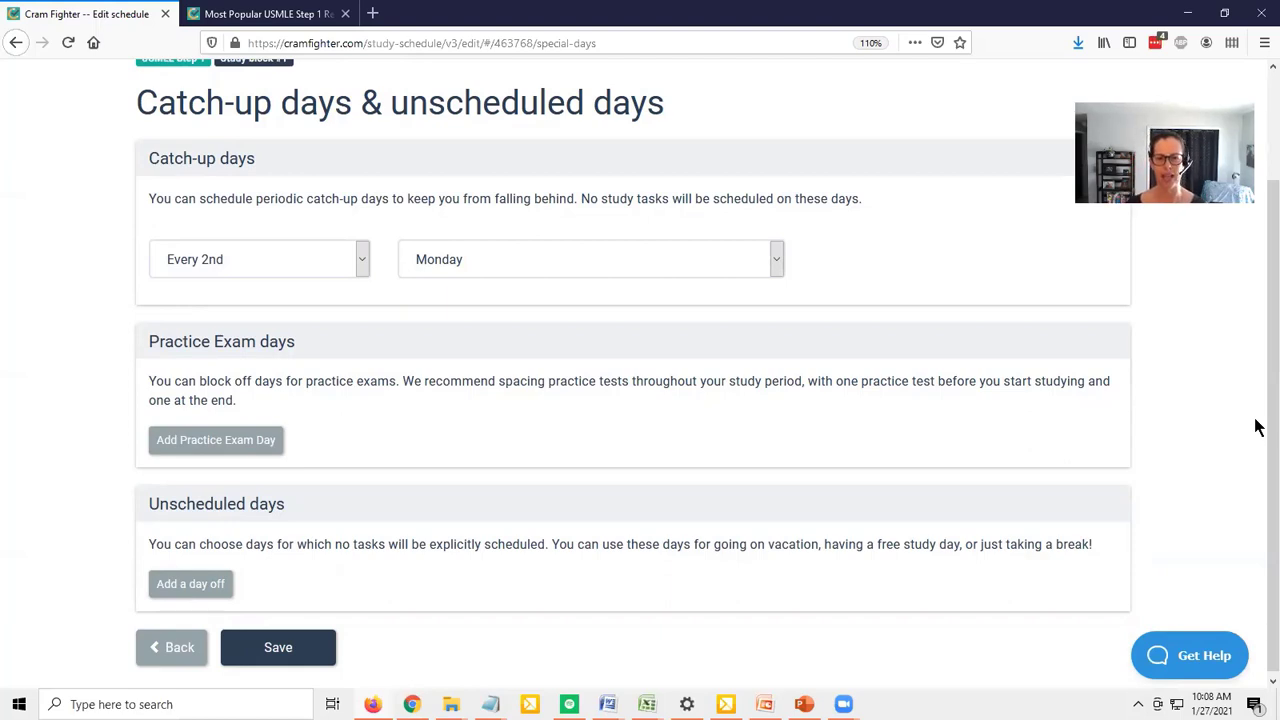
{"action": "left_click", "coordinate": [200, 442]}
{"action": "left_click", "coordinate": [387, 480]}
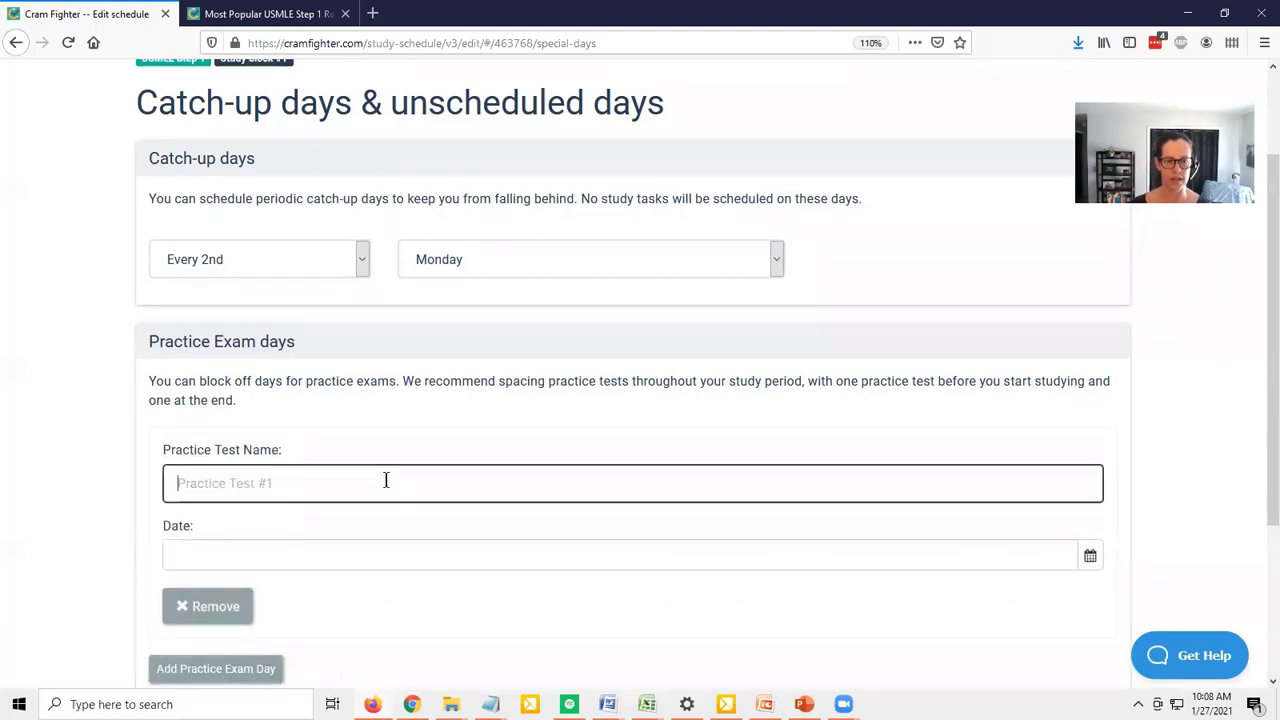
{"action": "type", "text": "Test"}
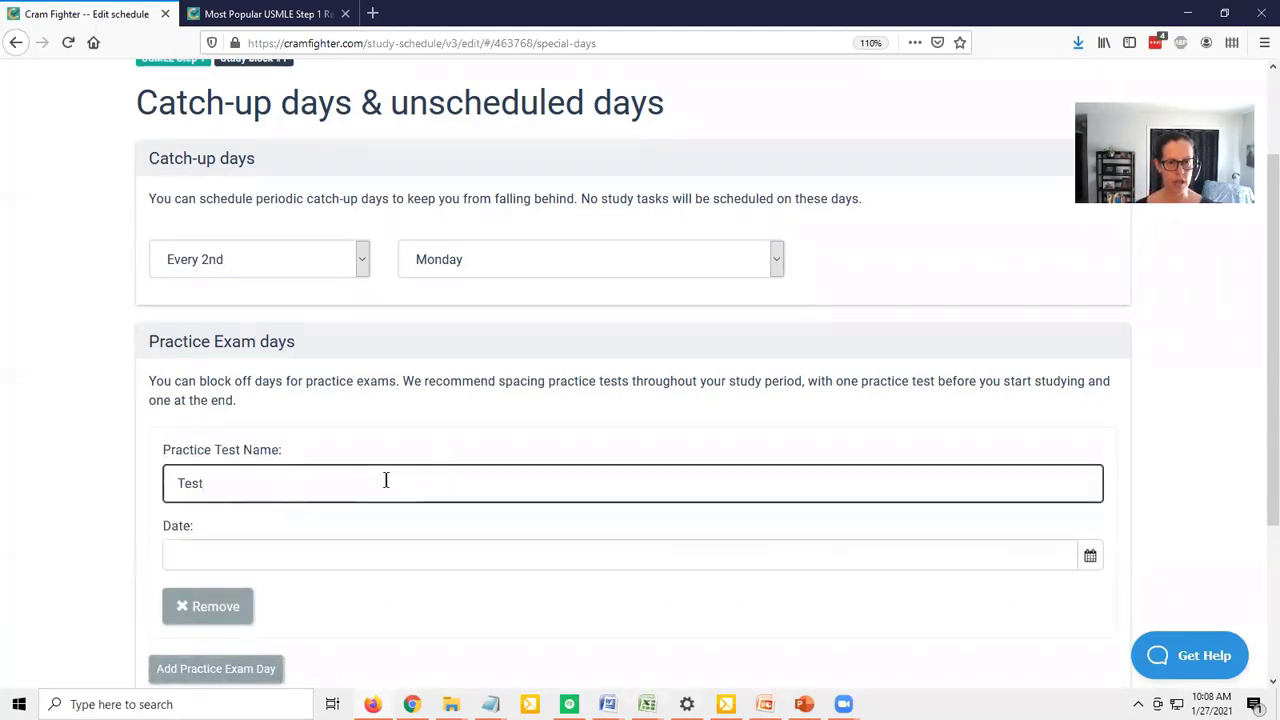
{"action": "left_click", "coordinate": [1091, 560]}
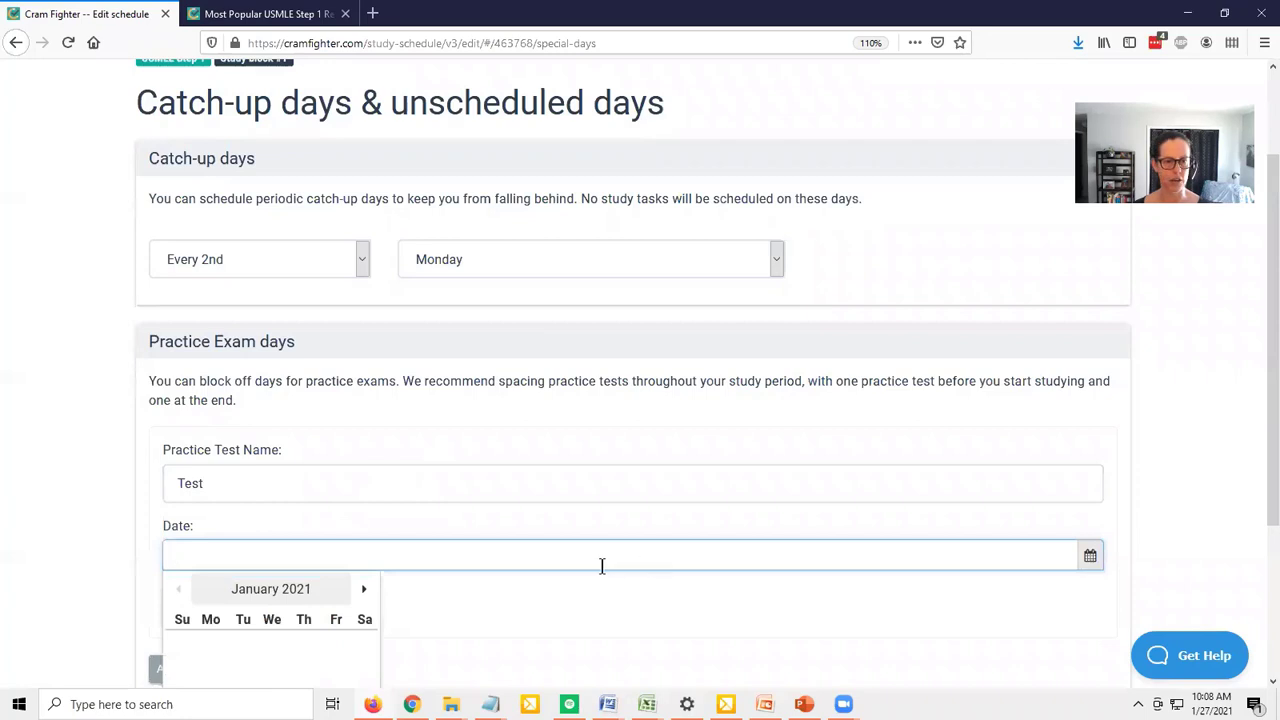
{"action": "scroll", "coordinate": [603, 568], "scroll_direction": "down", "scroll_amount": 3}
{"action": "left_click", "coordinate": [364, 366]}
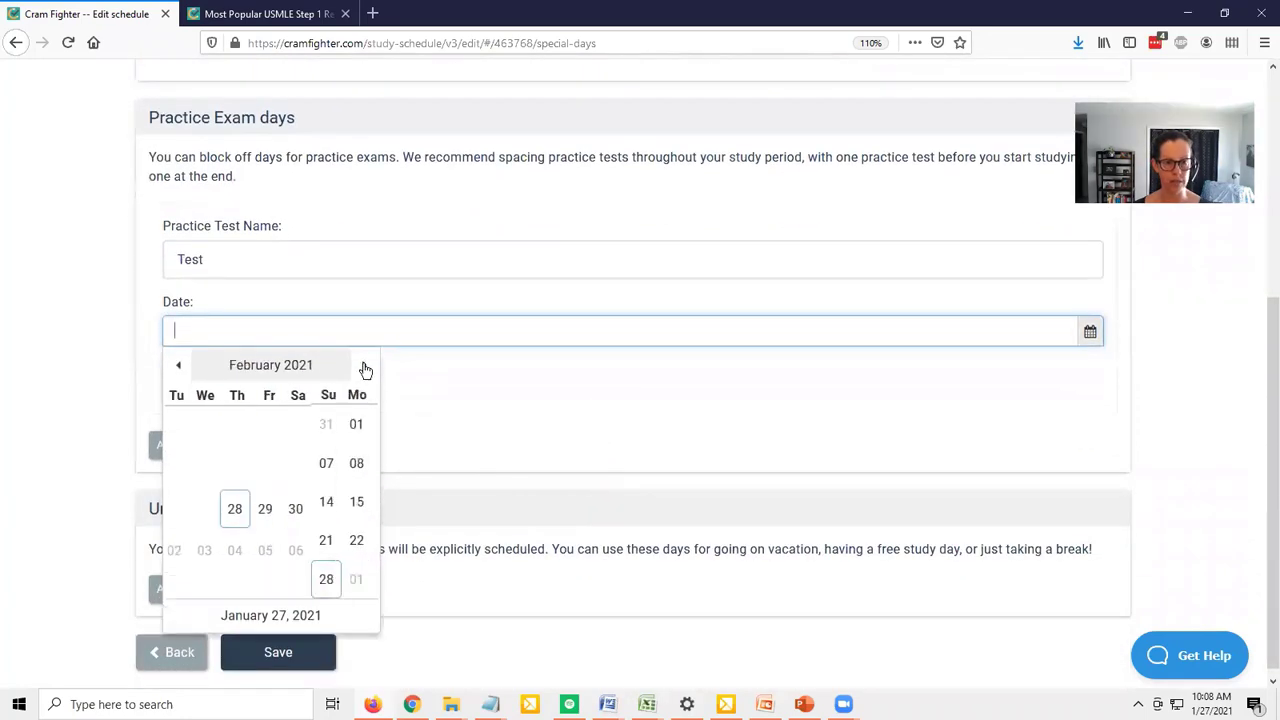
{"action": "left_click", "coordinate": [331, 464]}
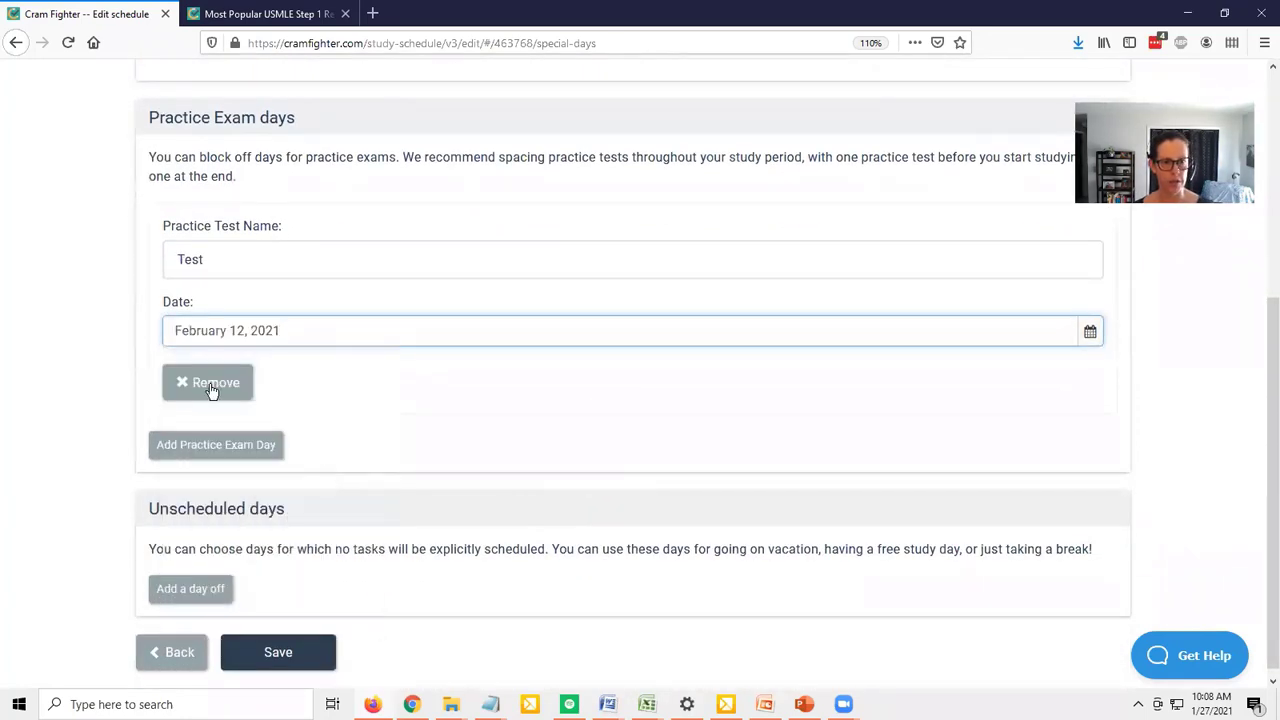
Add another practice exam day named "Test 2" dated April 23, 2021
{"action": "left_click", "coordinate": [252, 446]}
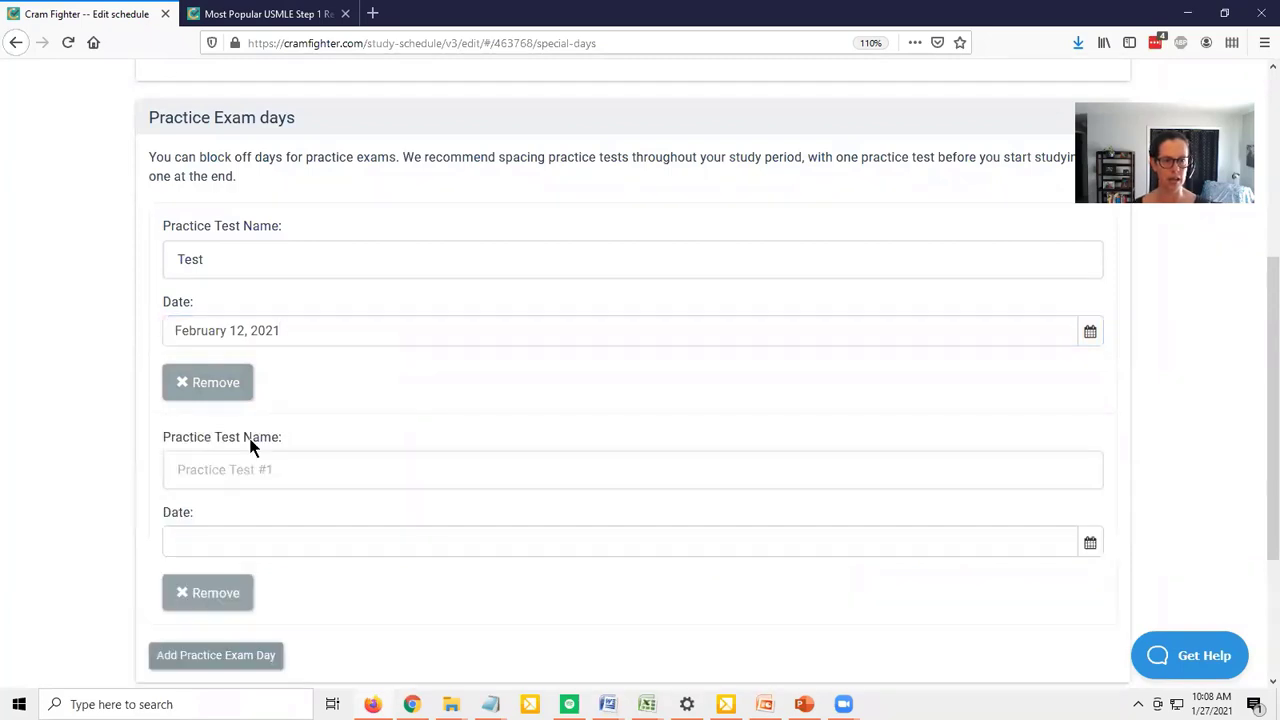
{"action": "left_click", "coordinate": [256, 452]}
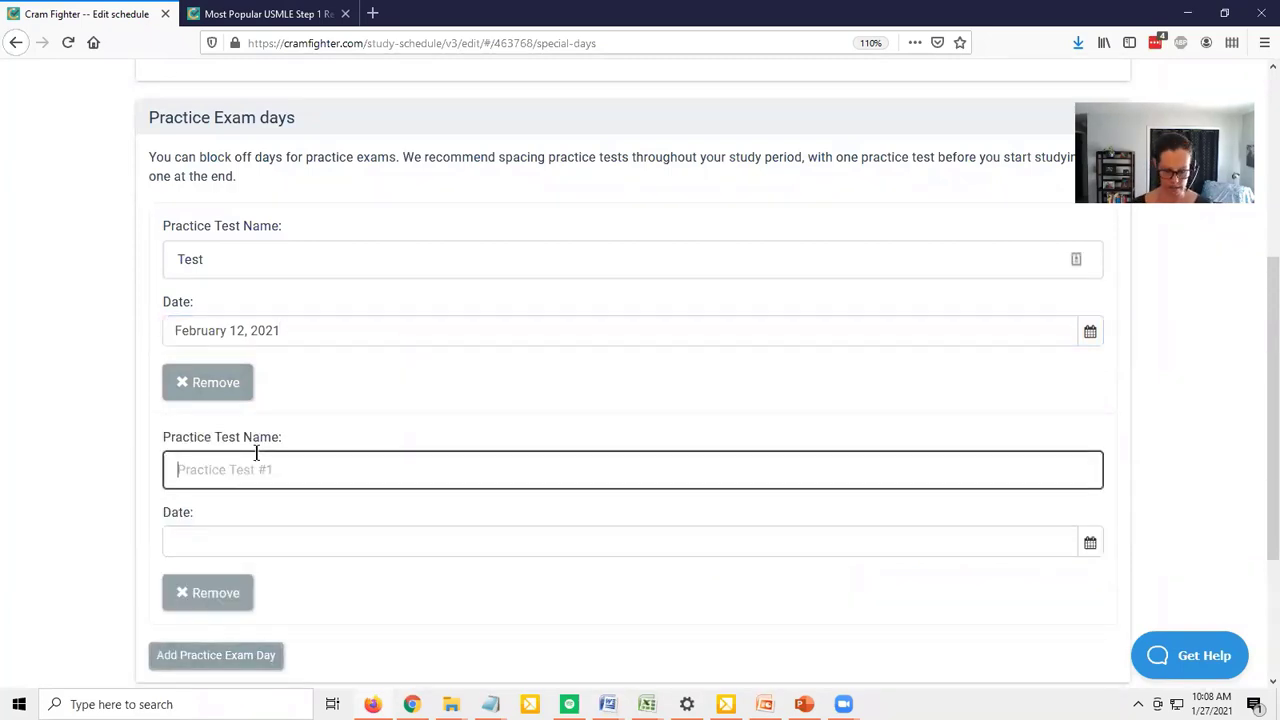
{"action": "type", "text": "Test 2"}
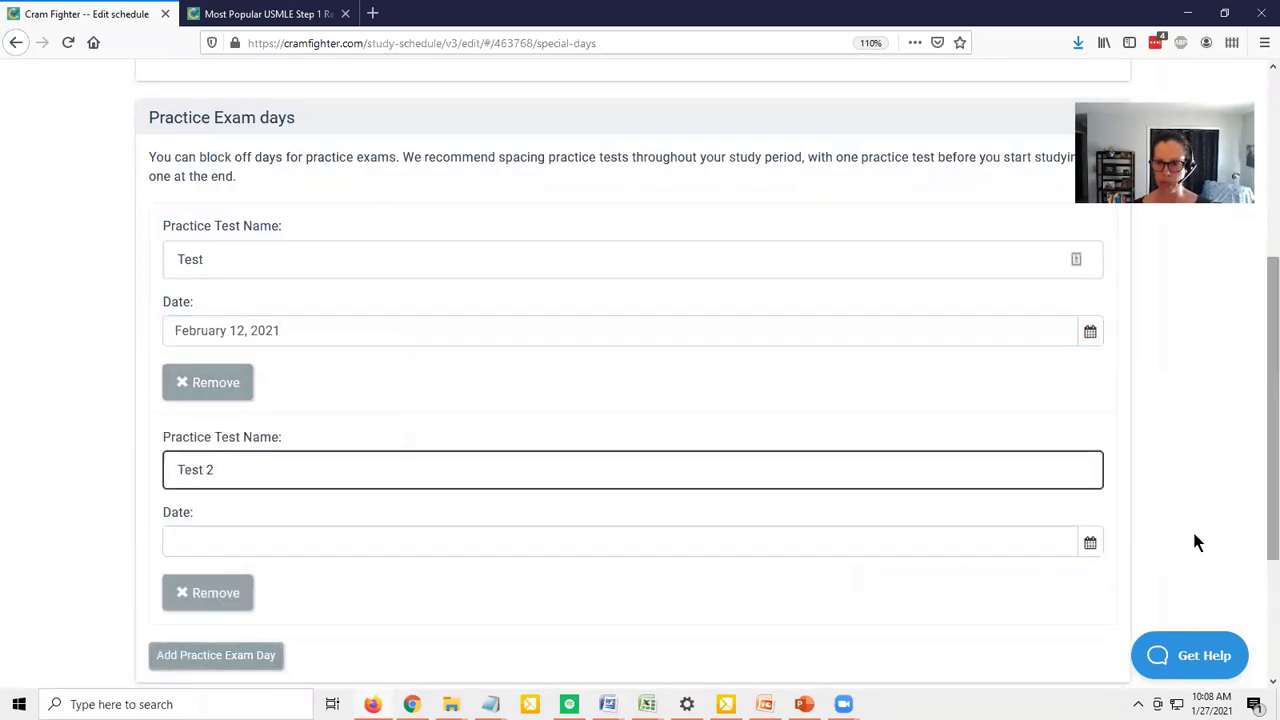
{"action": "left_click", "coordinate": [1091, 542]}
{"action": "scroll", "coordinate": [906, 520], "scroll_direction": "down", "scroll_amount": 3}
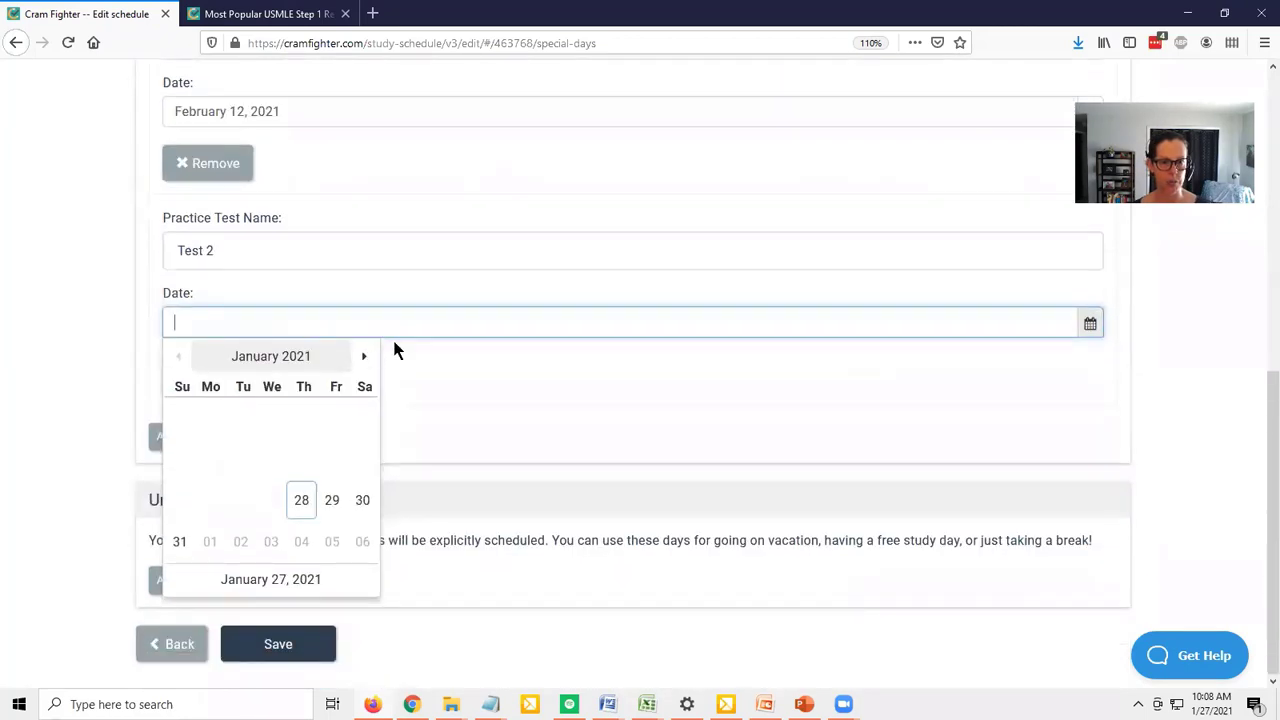
{"action": "left_click", "coordinate": [363, 358]}
{"action": "left_click", "coordinate": [363, 358]}
{"action": "left_click", "coordinate": [363, 358]}
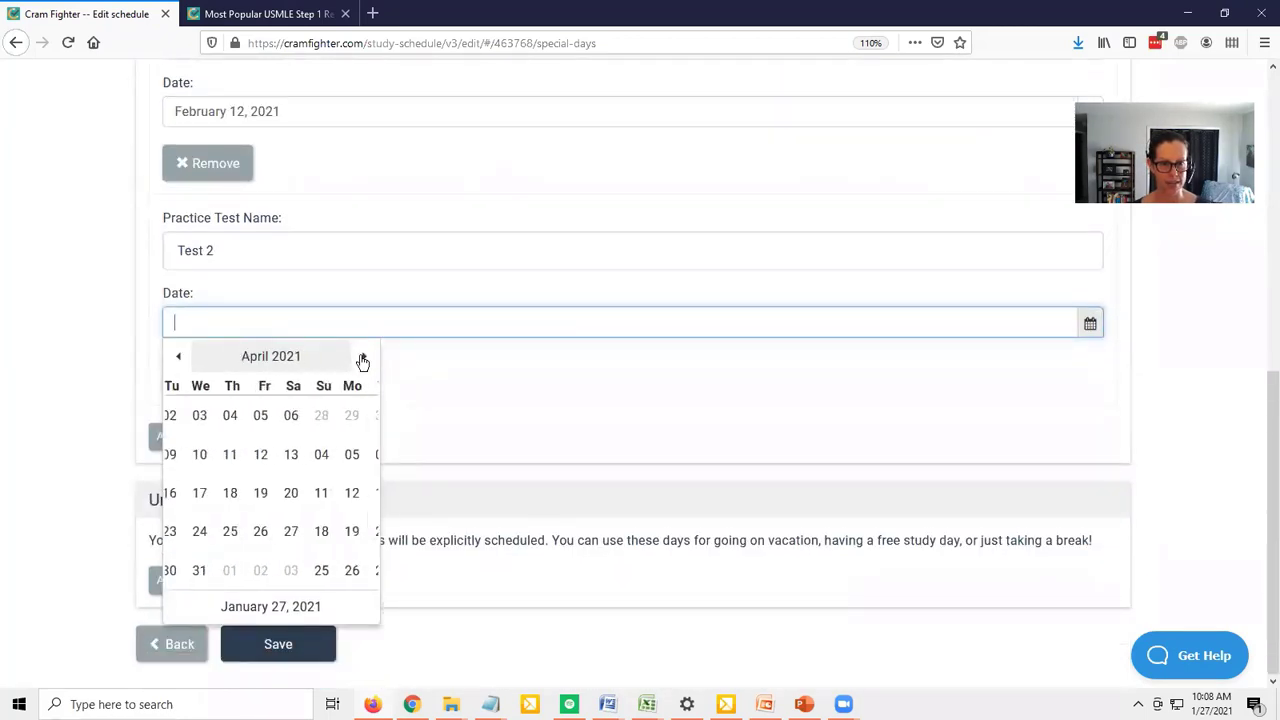
{"action": "left_click", "coordinate": [332, 532]}
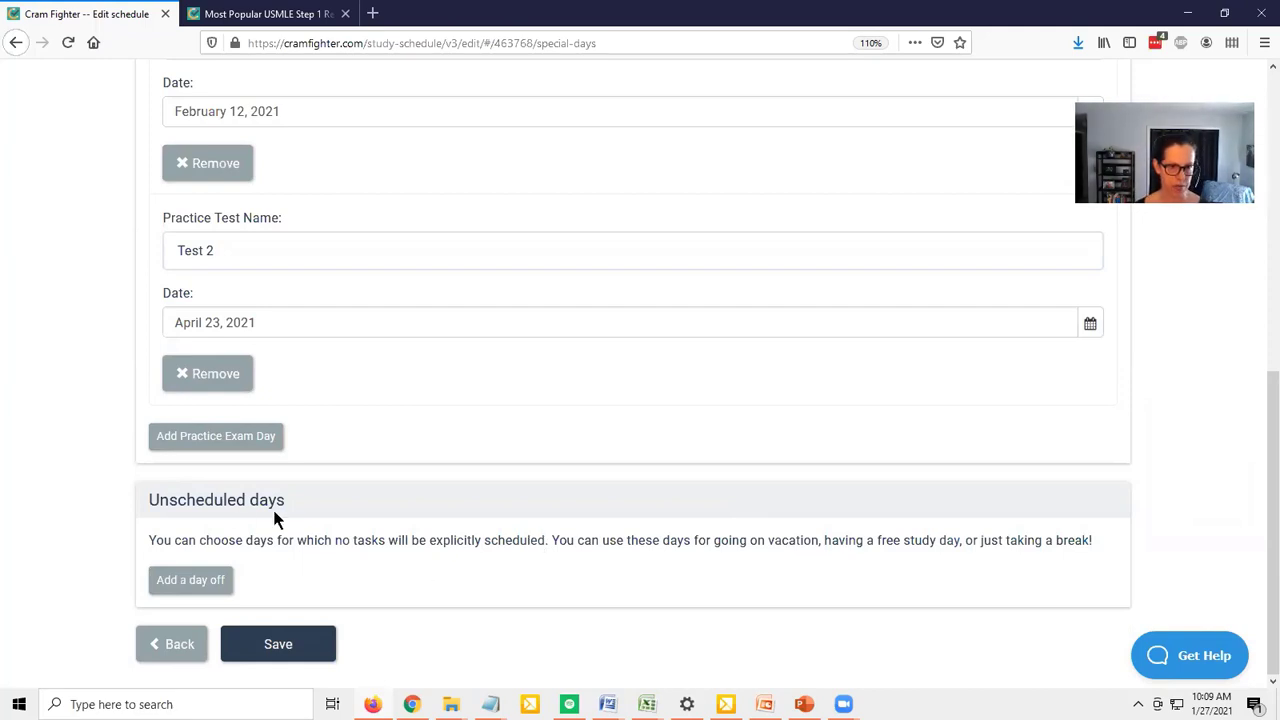
Add an unscheduled day off dated February 28, 2021, with the description Vacation
{"action": "left_click", "coordinate": [200, 582]}
{"action": "scroll", "coordinate": [979, 517], "scroll_direction": "down", "scroll_amount": 2}
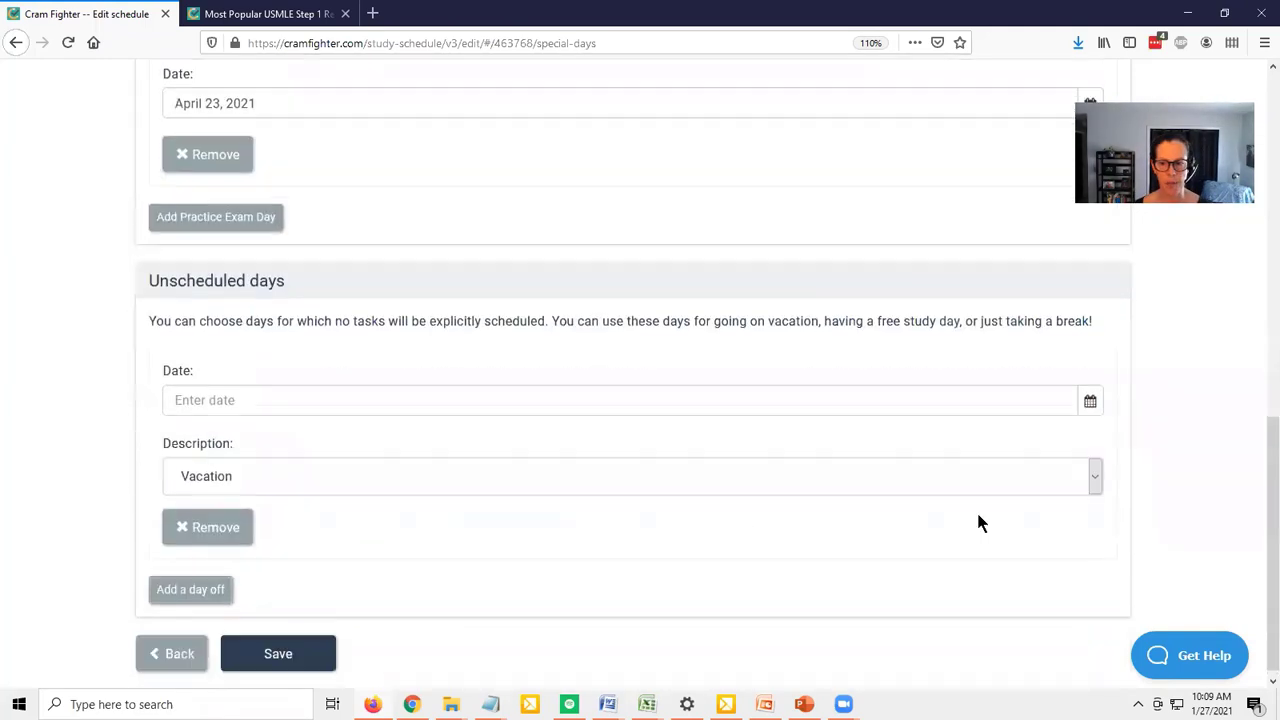
{"action": "left_click", "coordinate": [1090, 401]}
{"action": "left_click", "coordinate": [367, 431]}
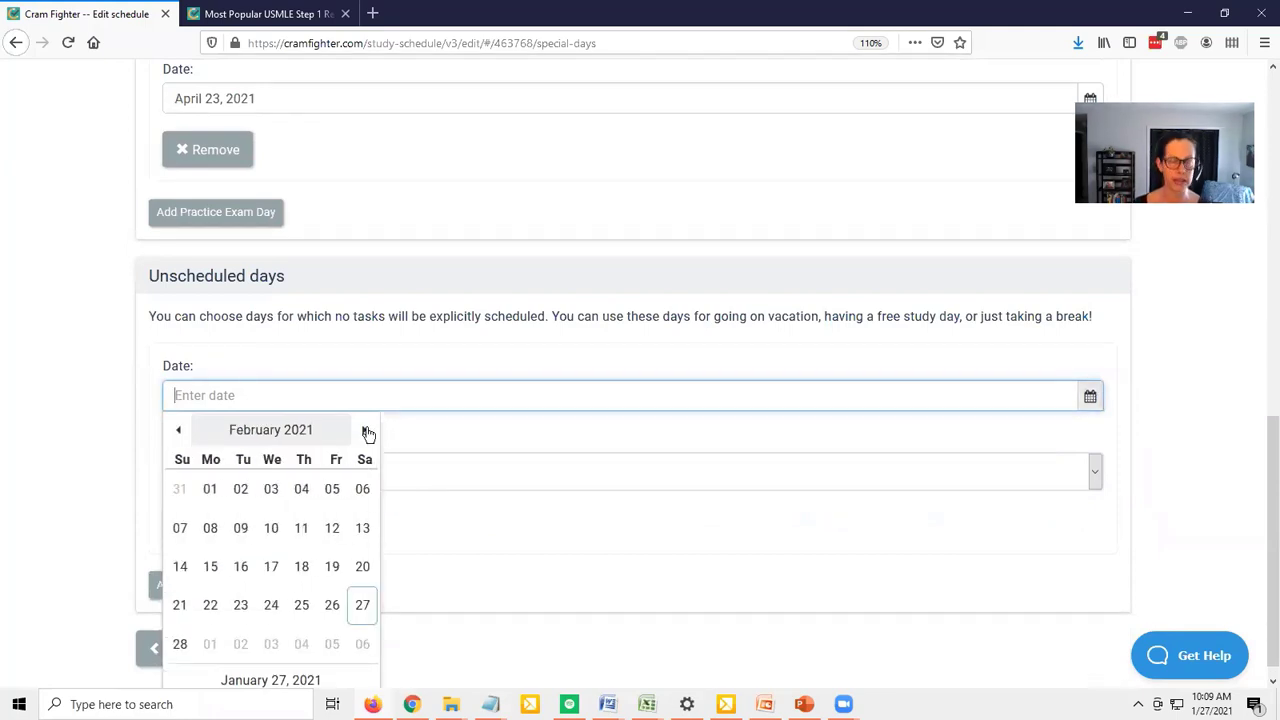
{"action": "left_click", "coordinate": [179, 645]}
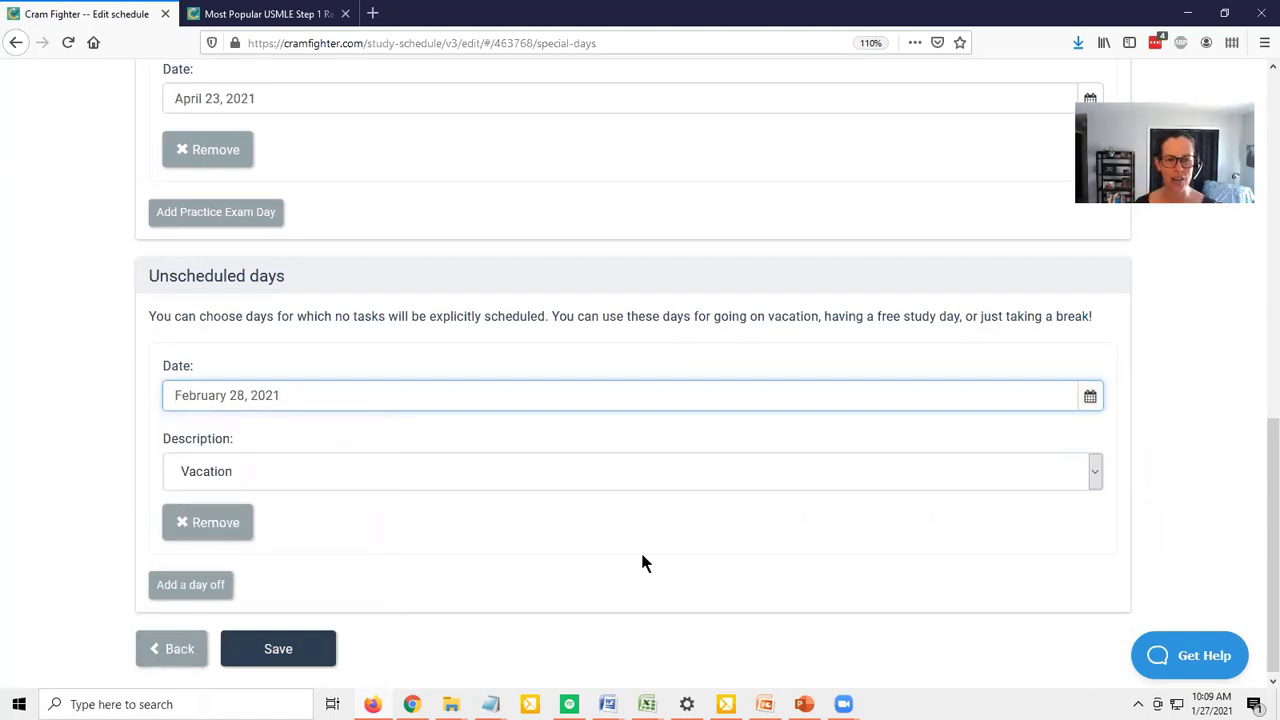
Add a second Vacation day off dated March 17, 2021, and save the special days
{"action": "left_click", "coordinate": [197, 586]}
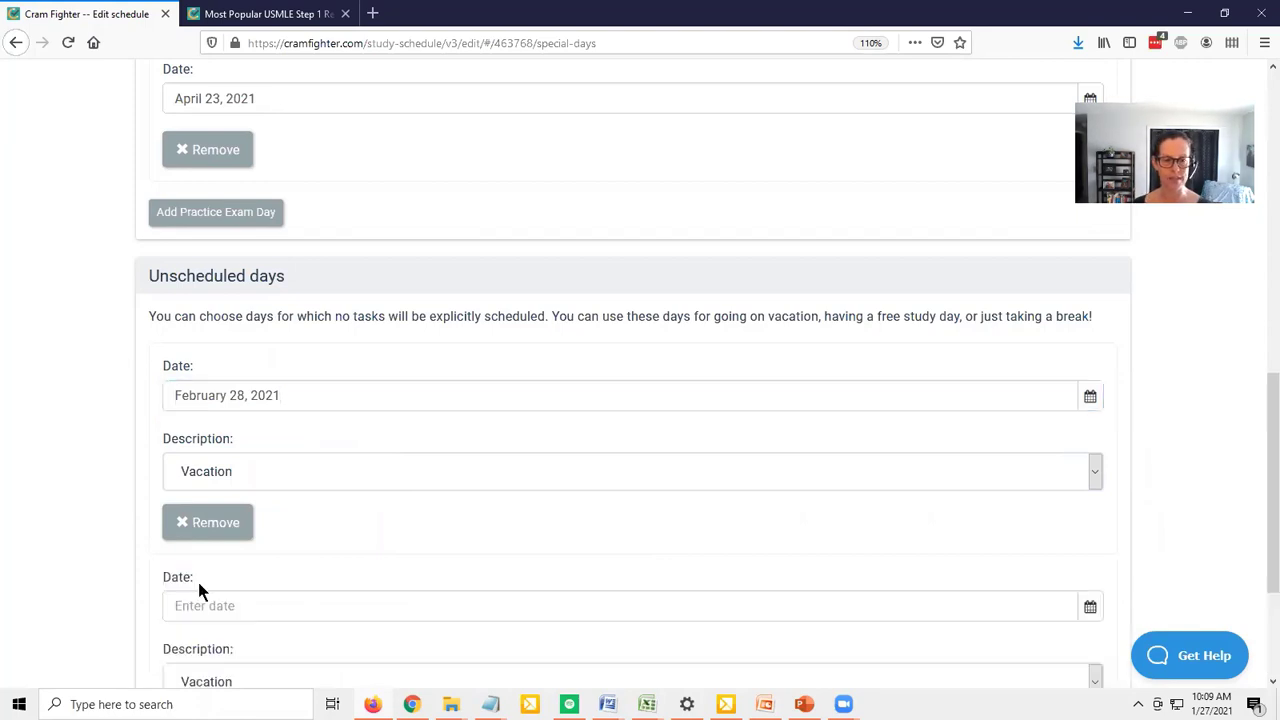
{"action": "scroll", "coordinate": [1100, 500], "scroll_direction": "down", "scroll_amount": 2}
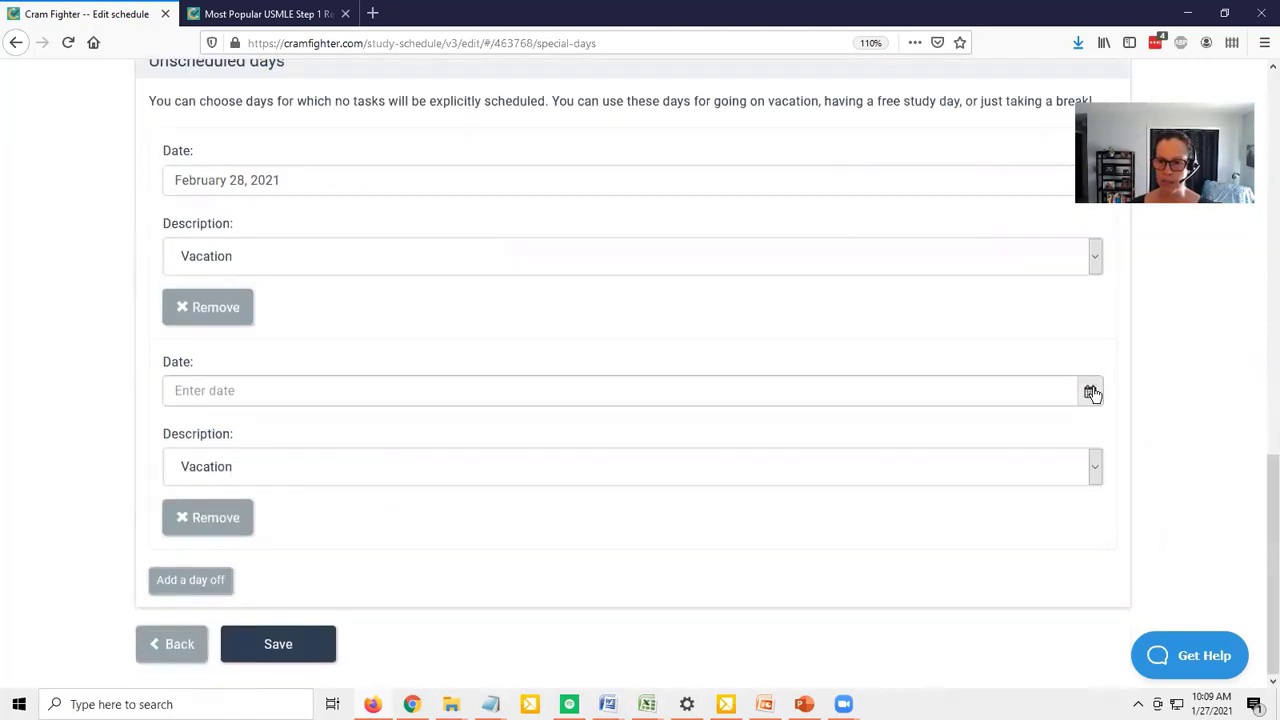
{"action": "left_click", "coordinate": [1090, 391]}
{"action": "left_click", "coordinate": [360, 424]}
{"action": "left_click", "coordinate": [360, 424]}
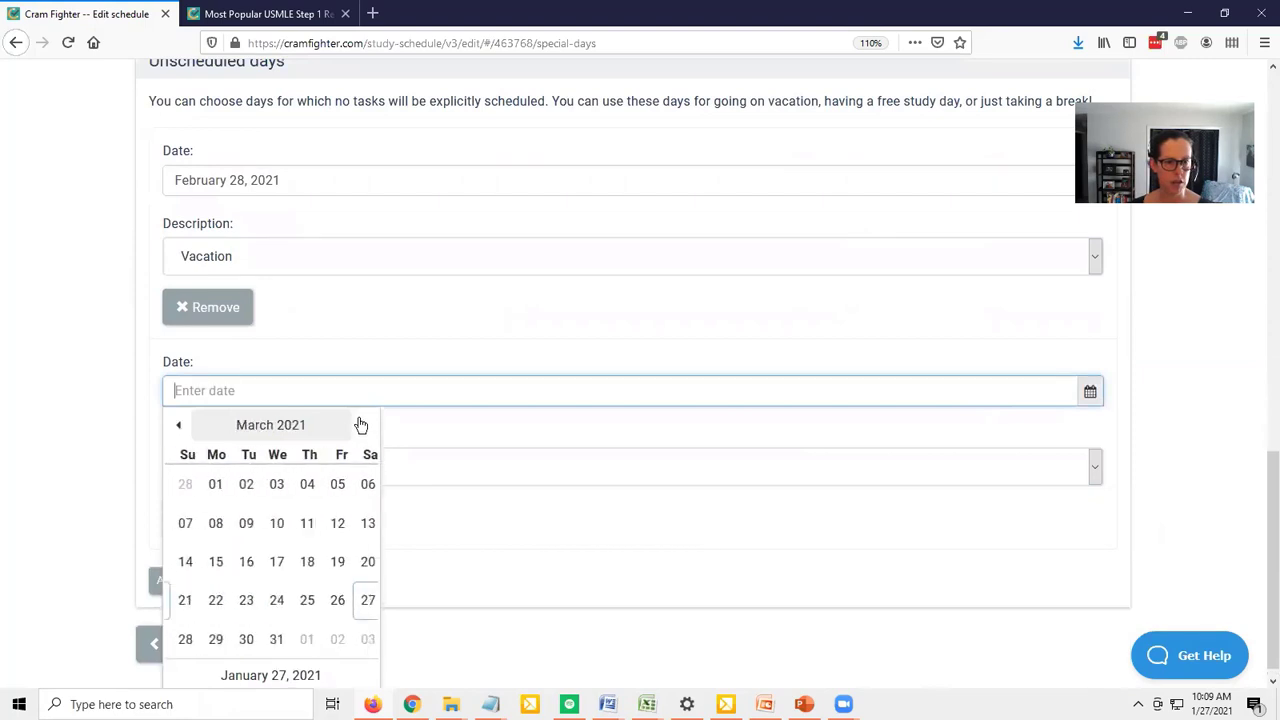
{"action": "left_click", "coordinate": [272, 562]}
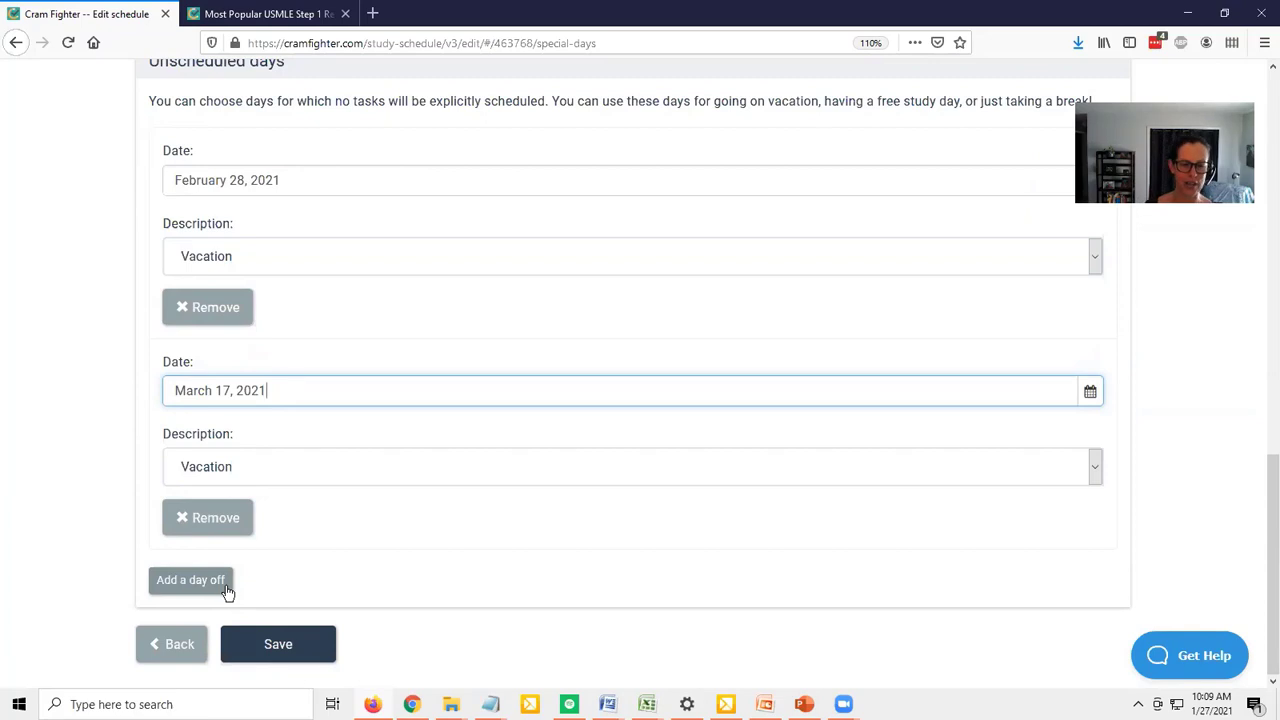
{"action": "left_click", "coordinate": [270, 648]}
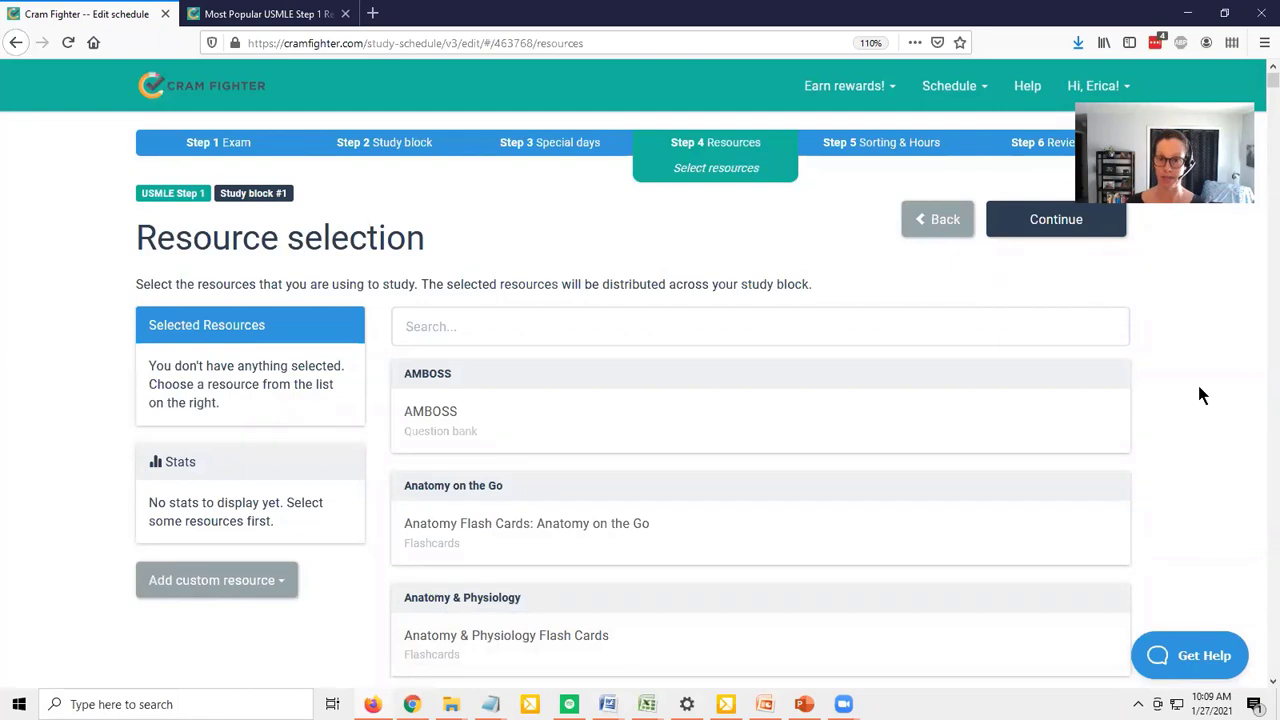
Consult the most popular Step 1 resources ranking, copy its top title, and search the resource selection for "First Aid for the USMLE Step 1"
{"action": "left_click", "coordinate": [233, 16]}
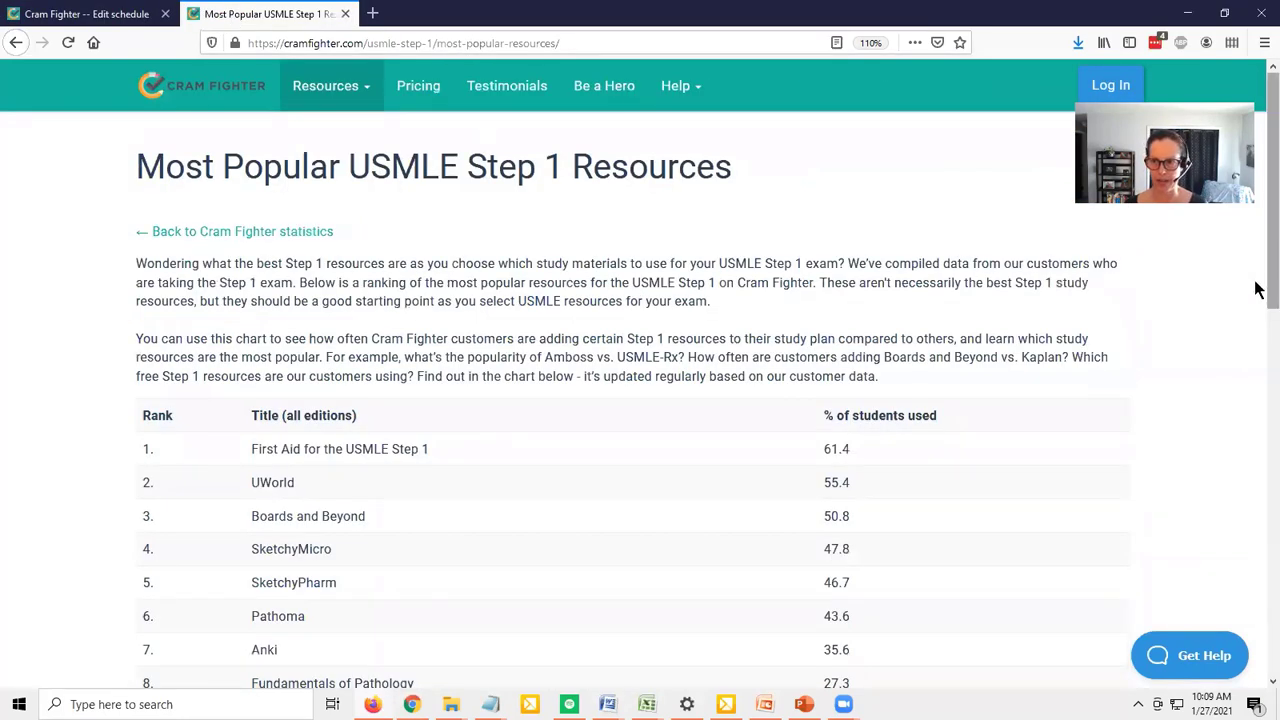
{"action": "scroll", "coordinate": [1258, 320], "scroll_direction": "down", "scroll_amount": 1}
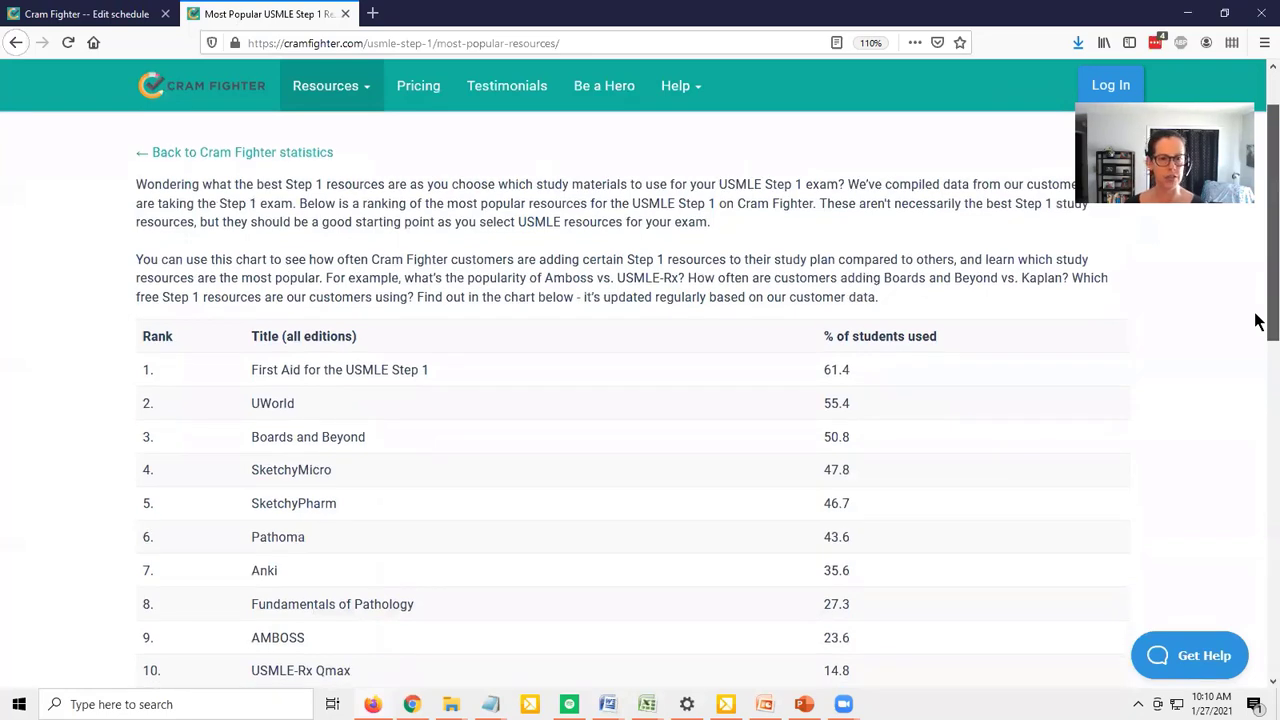
{"action": "scroll", "coordinate": [1258, 320], "scroll_direction": "up", "scroll_amount": 1}
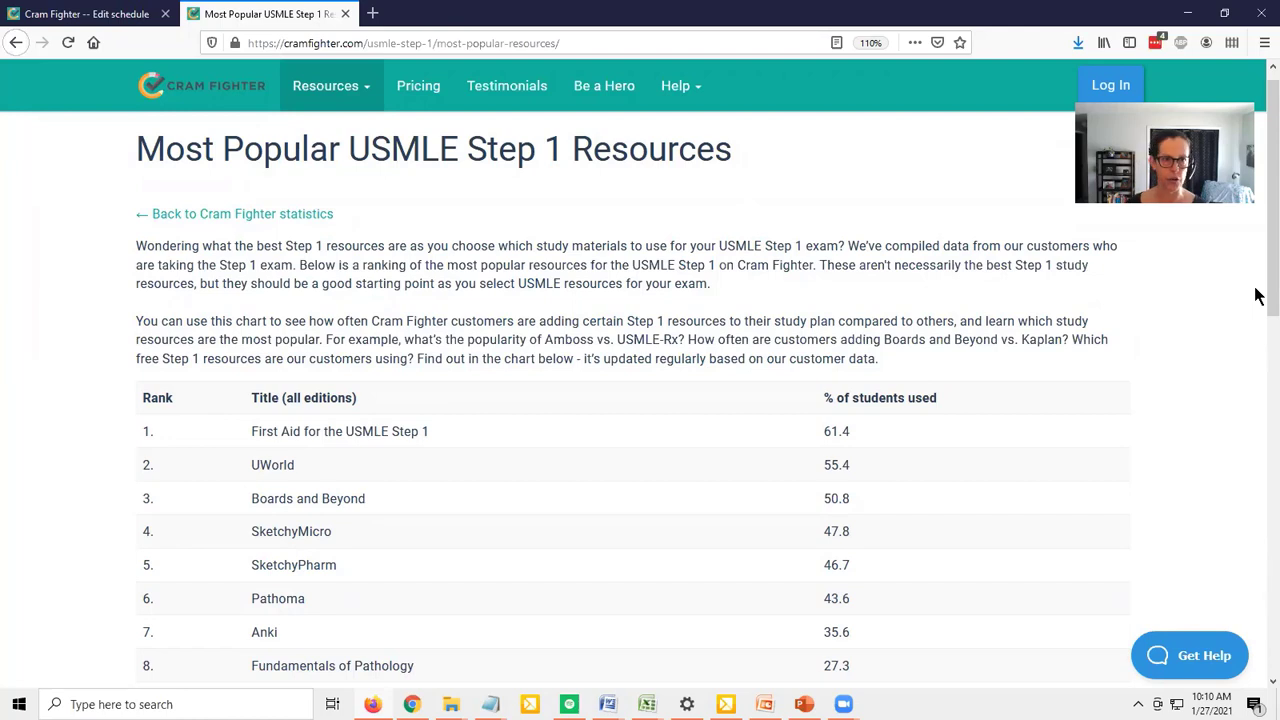
{"action": "left_click", "coordinate": [72, 11]}
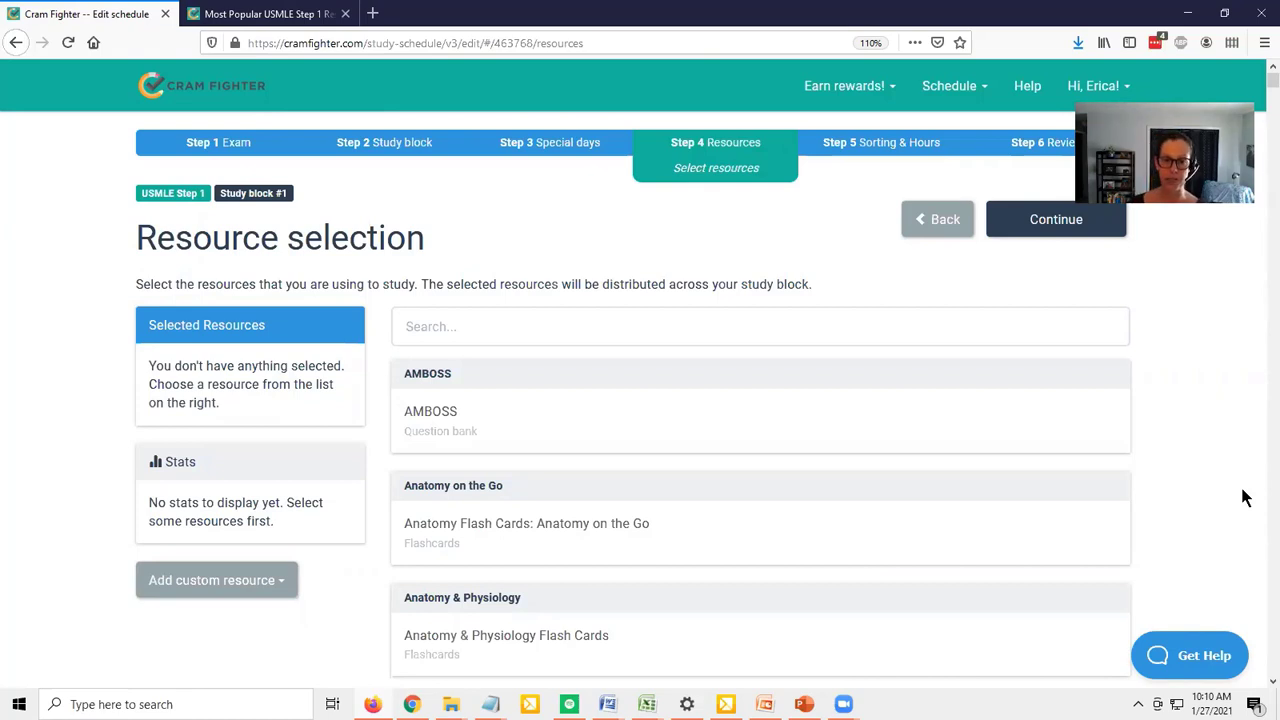
{"action": "left_click", "coordinate": [258, 28]}
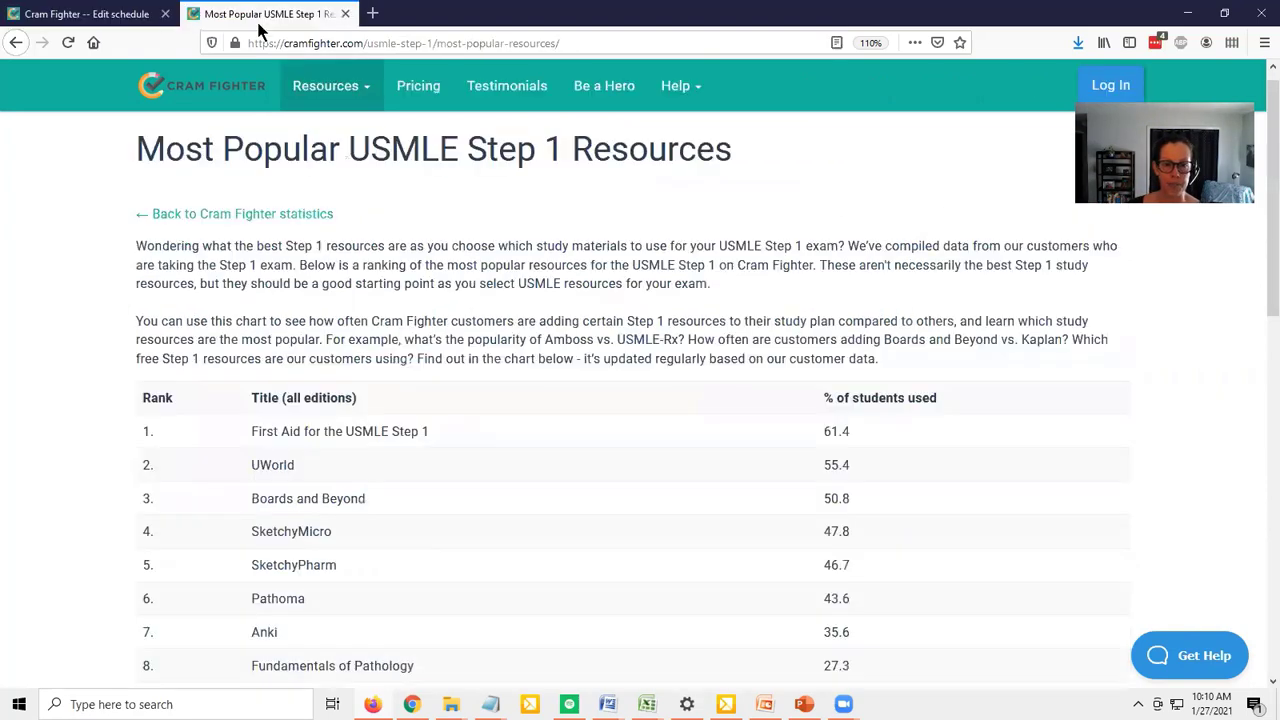
{"action": "left_click_drag", "start_coordinate": [438, 442], "coordinate": [251, 432]}
{"action": "key", "text": "ctrl+c"}
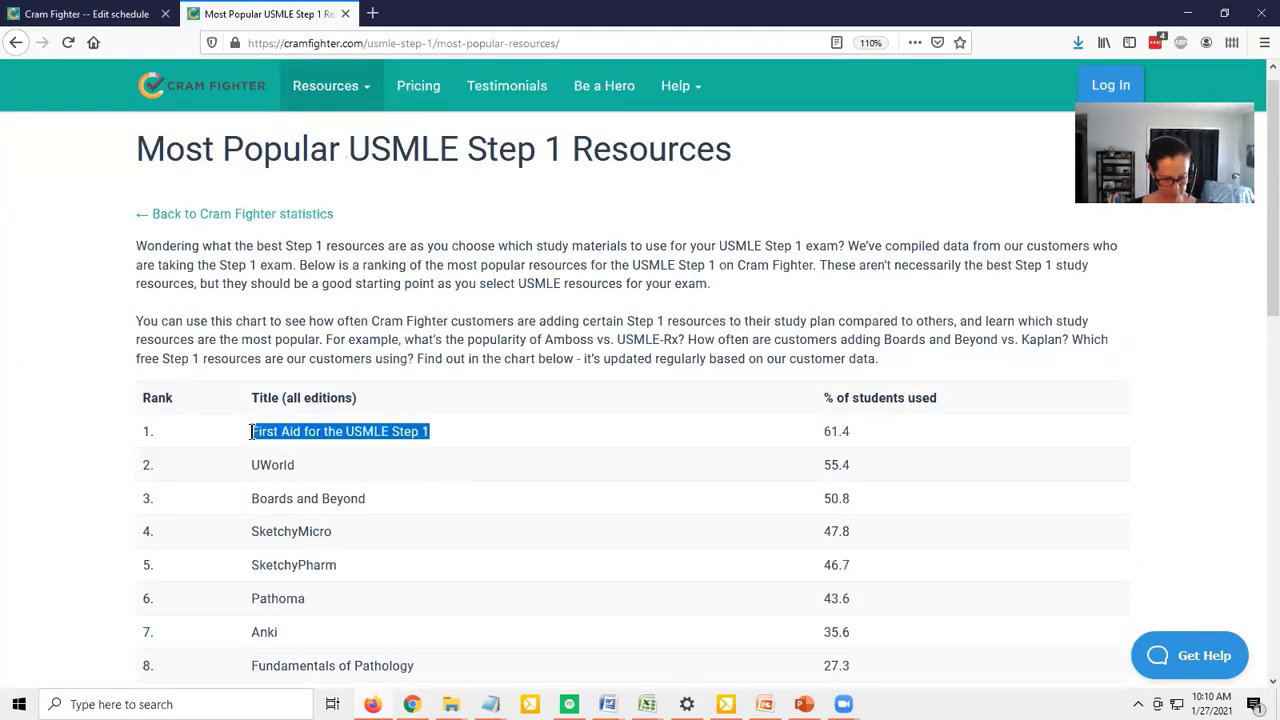
{"action": "left_click", "coordinate": [53, 12]}
{"action": "left_click", "coordinate": [737, 320]}
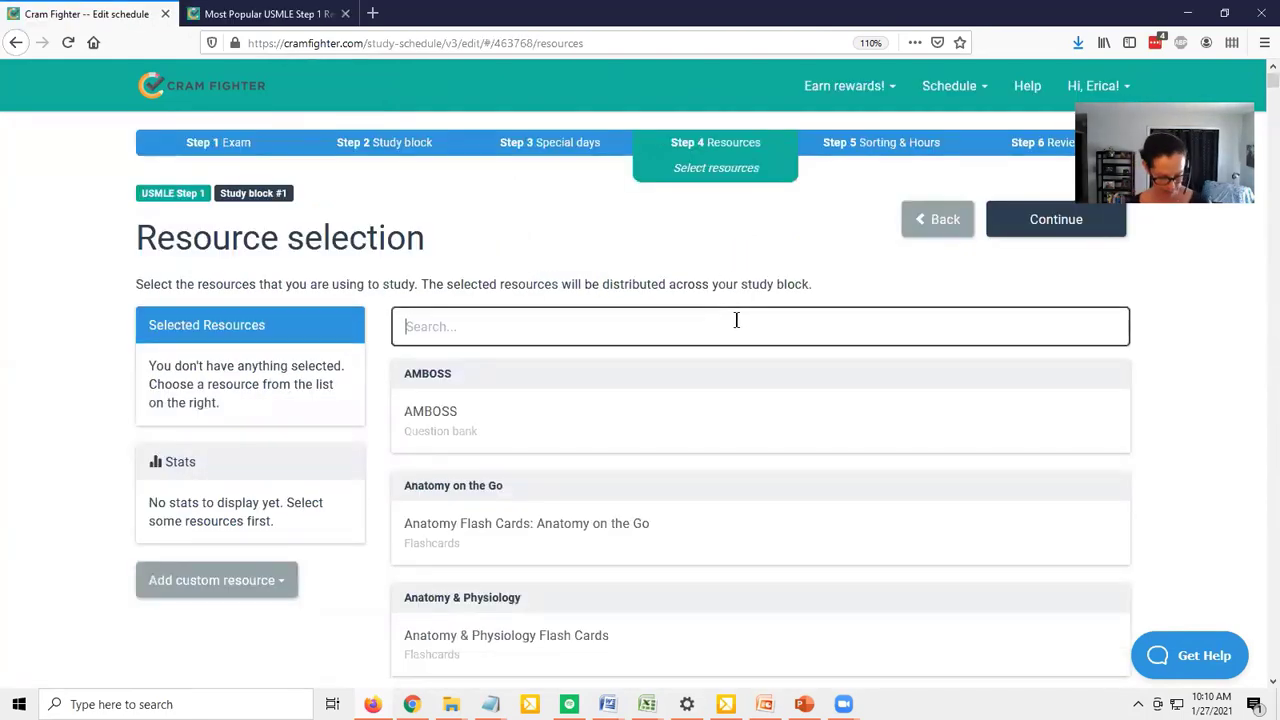
{"action": "key", "text": "ctrl+v"}
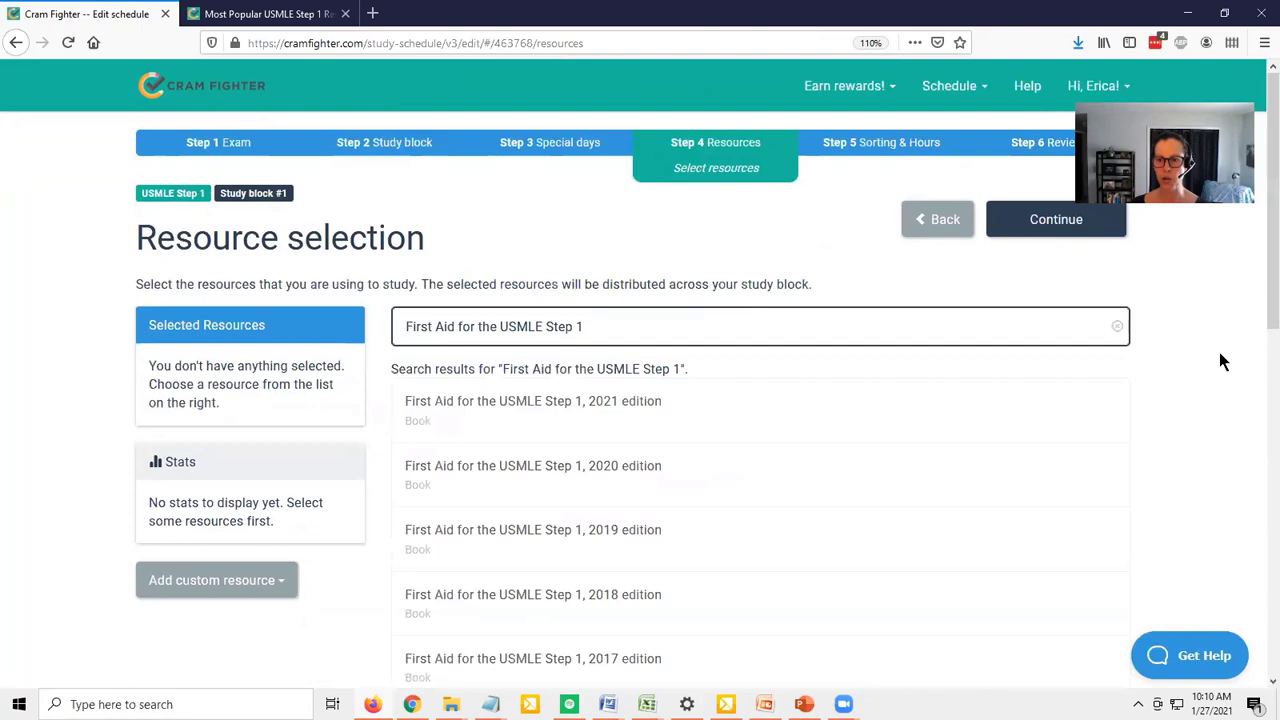
{"action": "scroll", "coordinate": [1219, 352], "scroll_direction": "down", "scroll_amount": 5}
{"action": "scroll", "coordinate": [1219, 352], "scroll_direction": "up", "scroll_amount": 5}
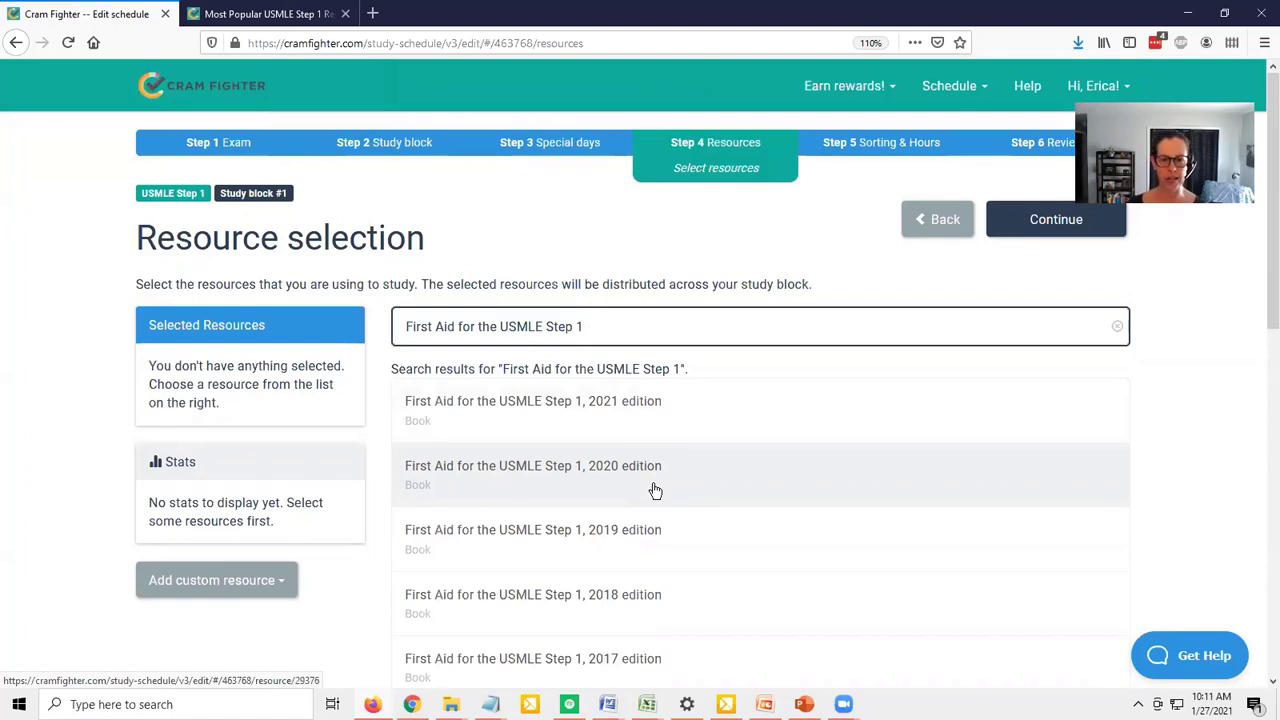
Add the 2020 edition of First Aid for the USMLE Step 1 with all chapters selected, and save it
{"action": "left_click", "coordinate": [655, 490]}
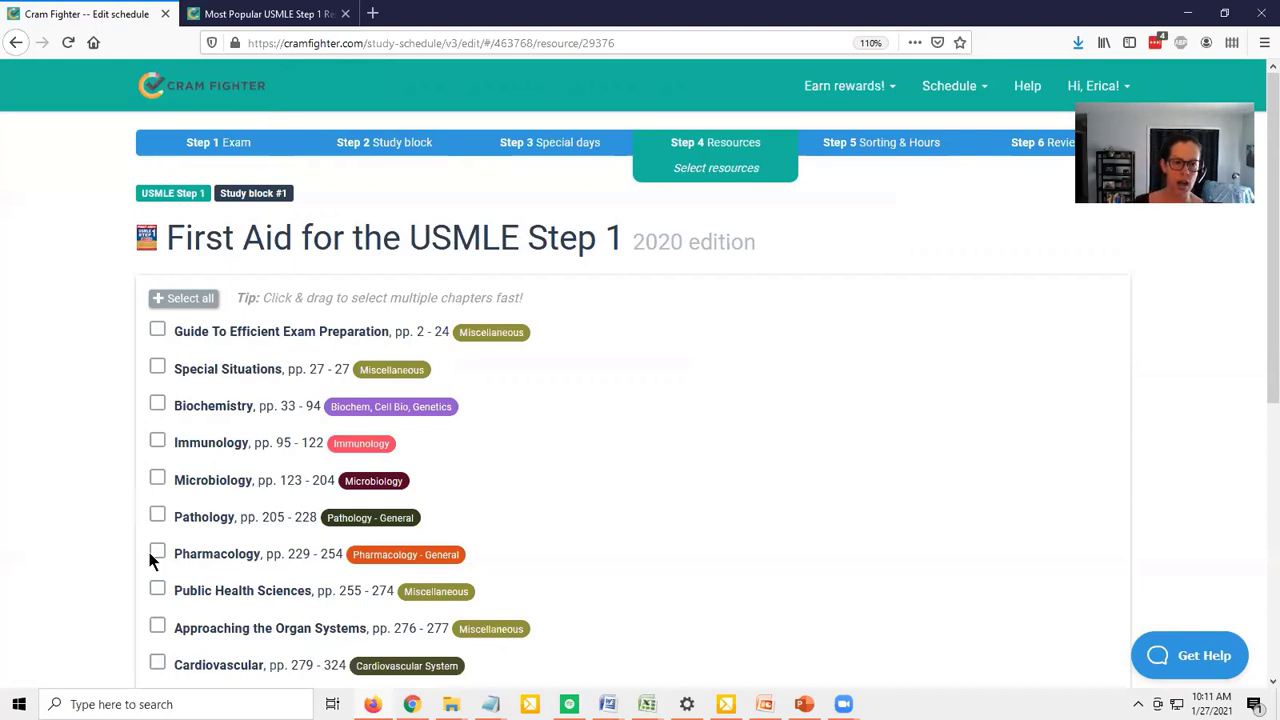
{"action": "left_click", "coordinate": [183, 299]}
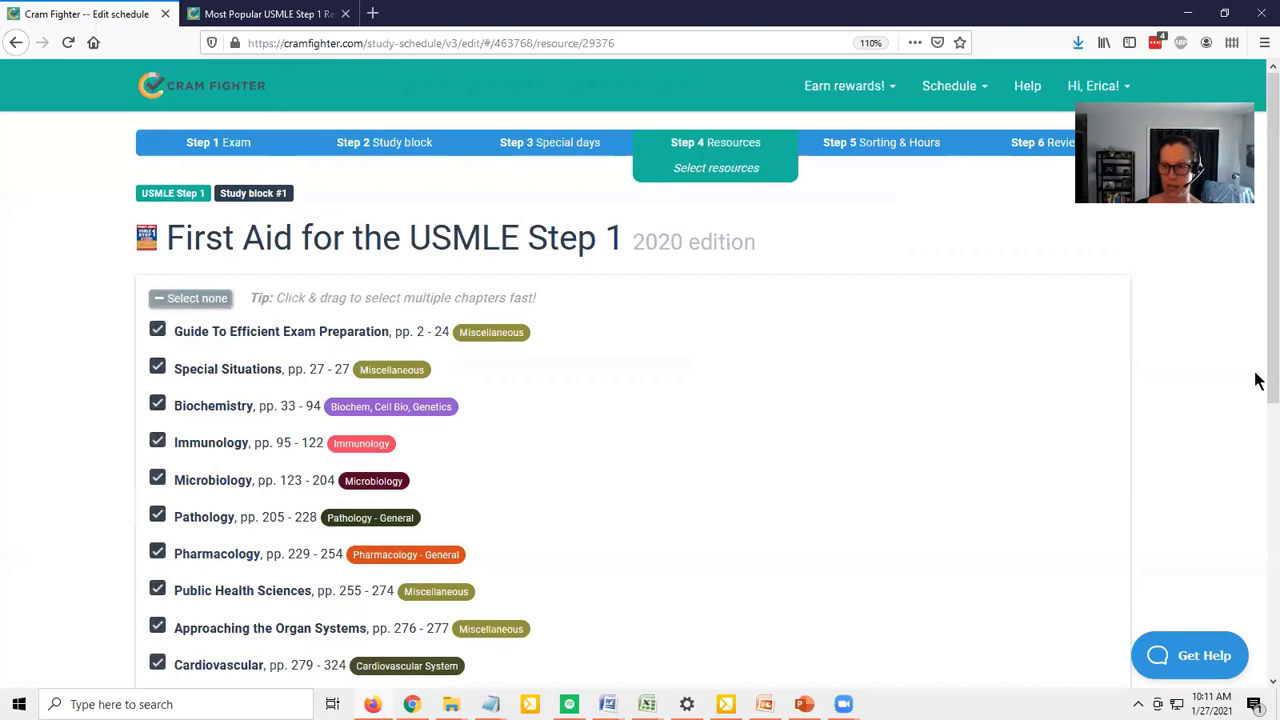
{"action": "left_click_drag", "start_coordinate": [1257, 372], "coordinate": [1257, 640]}
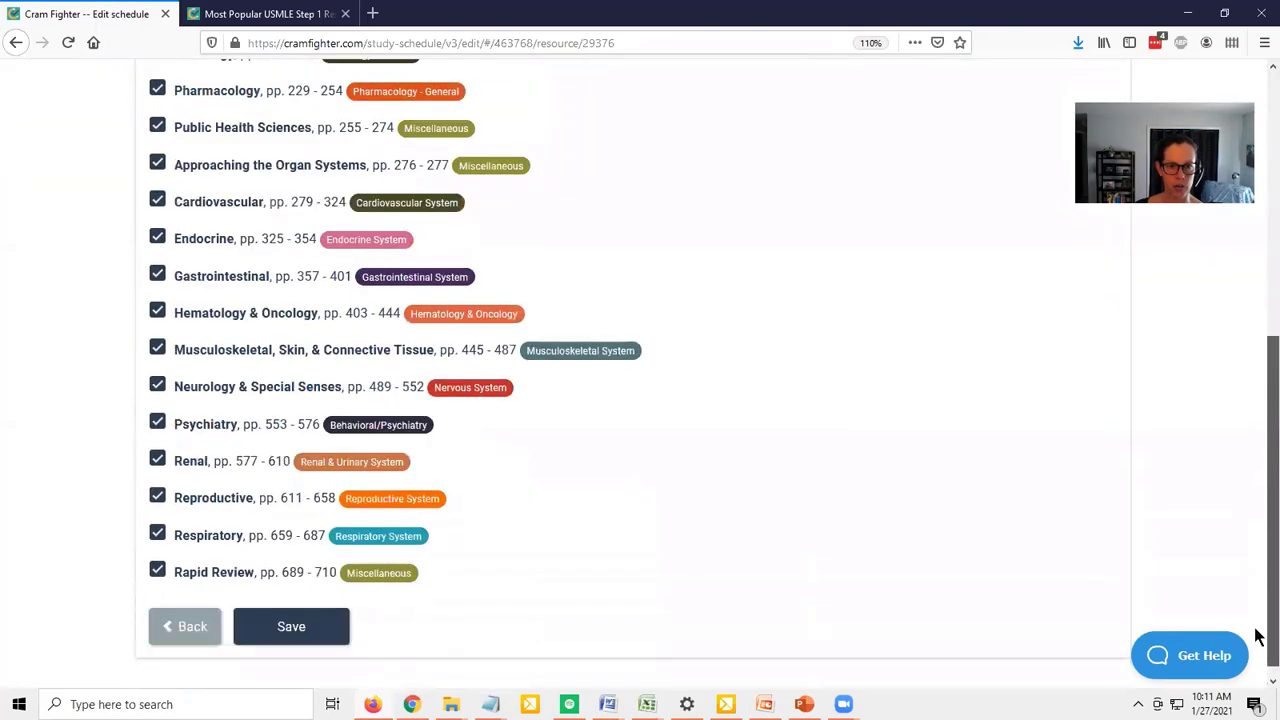
{"action": "left_click", "coordinate": [287, 626]}
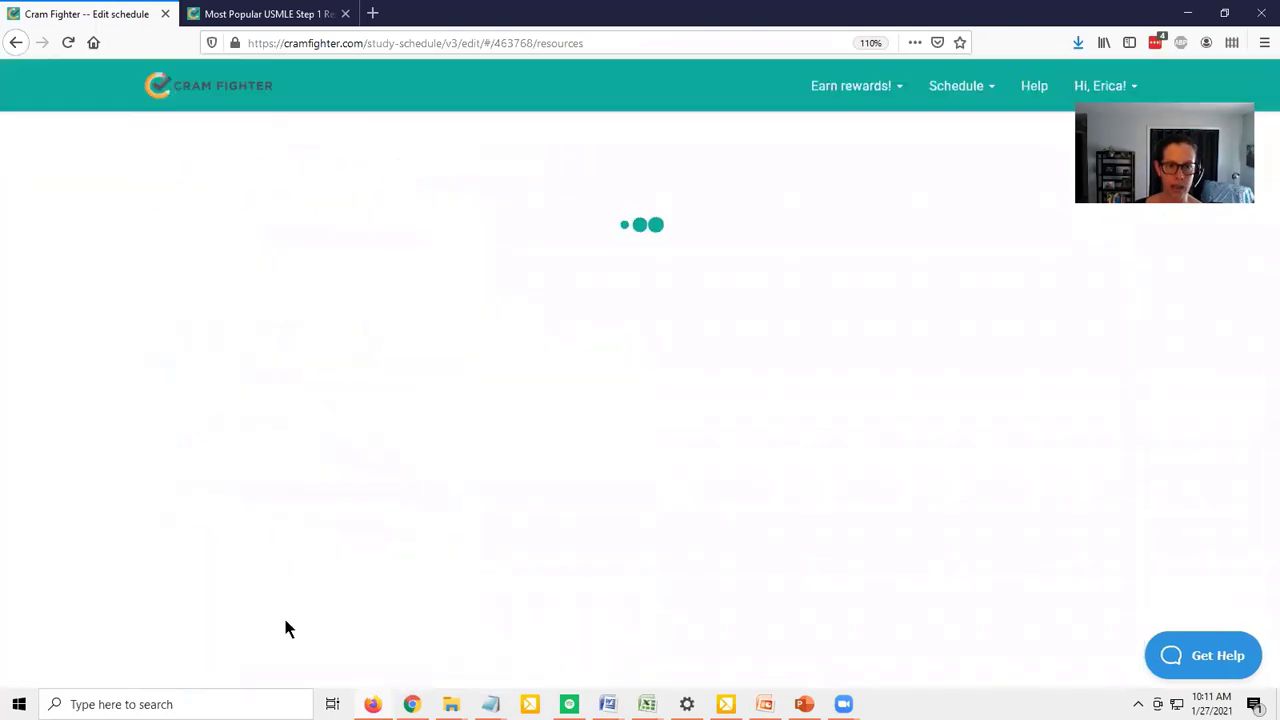
Search the resource selection for "Uworld" and open the UWorld question bank
{"action": "left_click", "coordinate": [275, 12]}
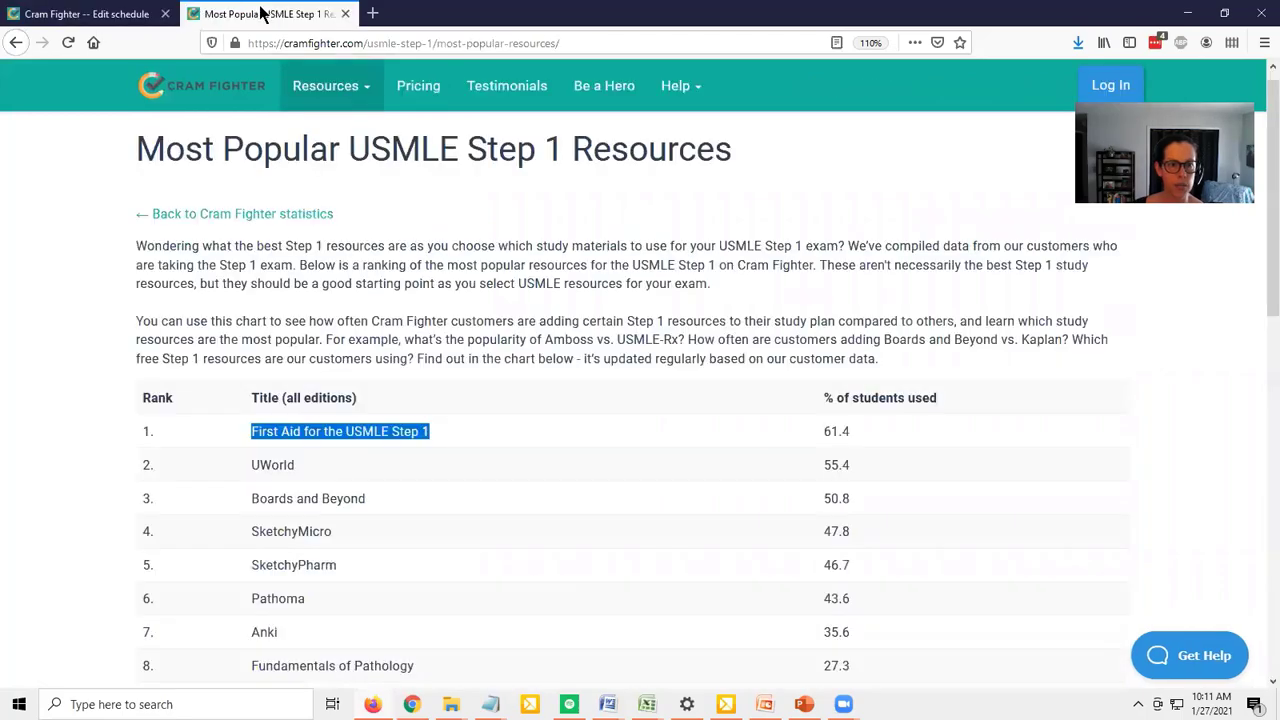
{"action": "left_click", "coordinate": [104, 14]}
{"action": "left_click", "coordinate": [515, 327]}
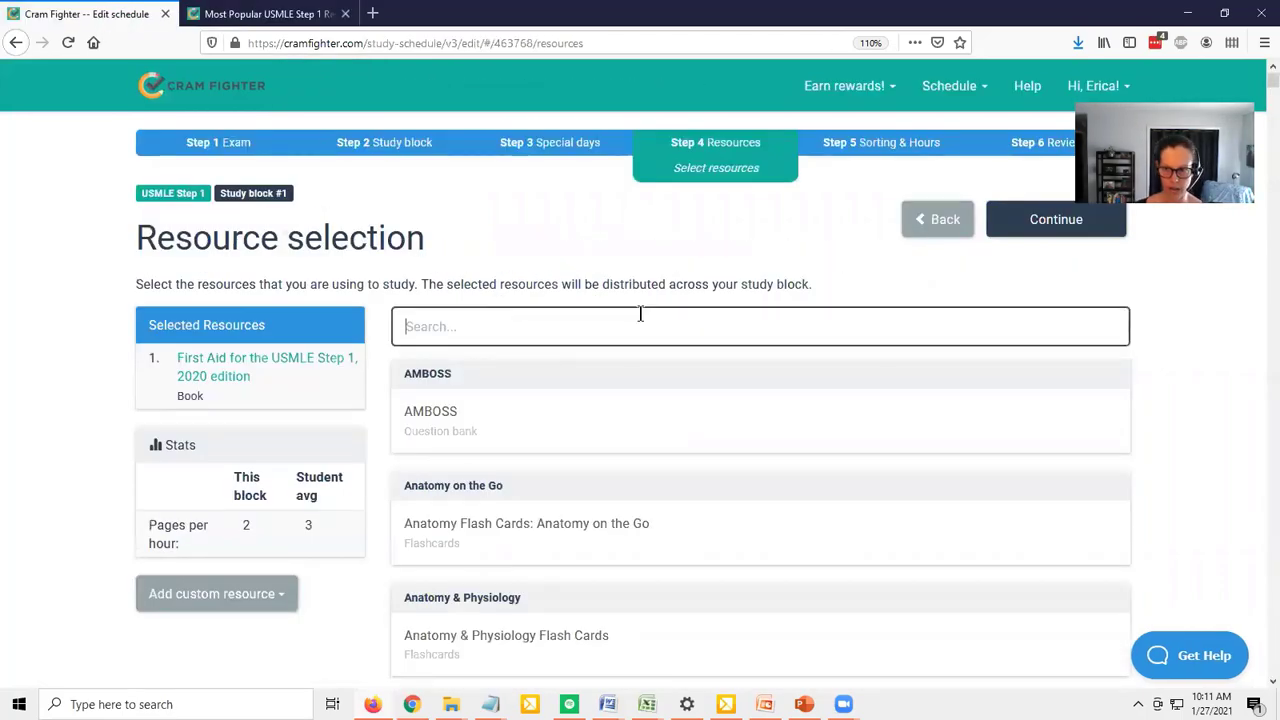
{"action": "mouse_move", "coordinate": [1259, 84]}
{"action": "left_mouse_down"}
{"action": "mouse_move", "coordinate": [1260, 229]}
{"action": "mouse_move", "coordinate": [1259, 75]}
{"action": "left_mouse_up"}
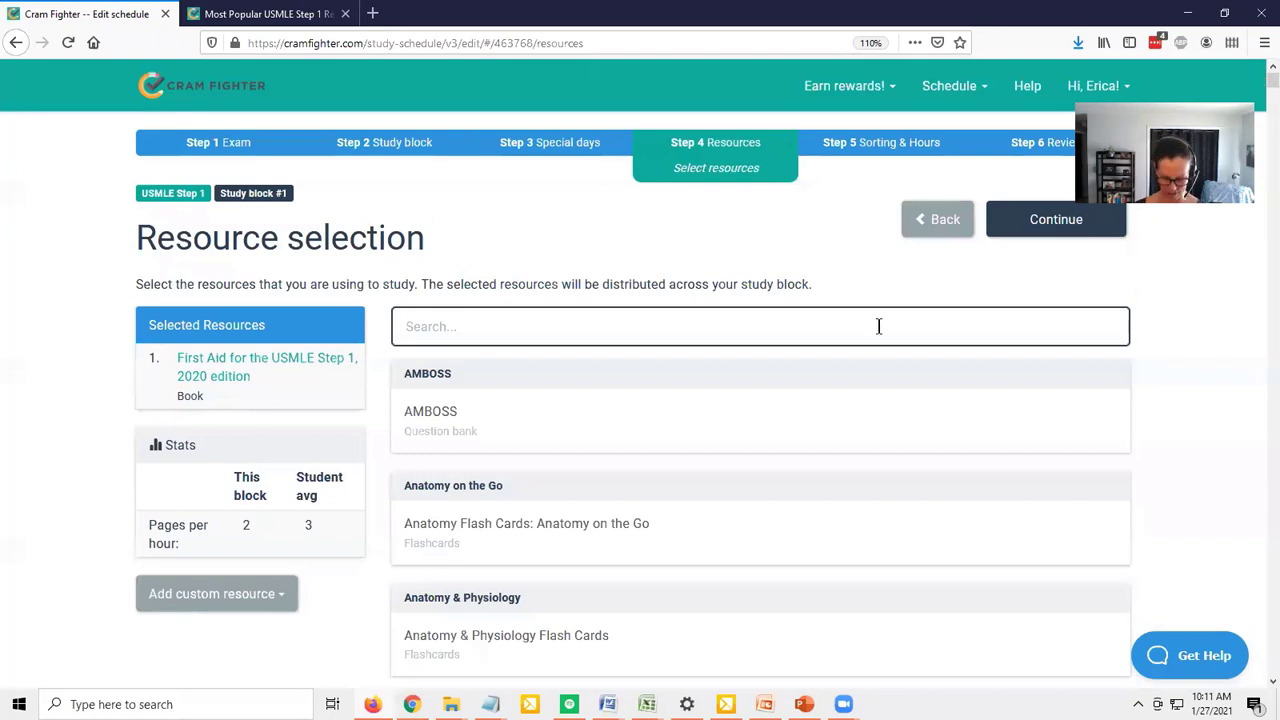
{"action": "type", "text": "Uworld"}
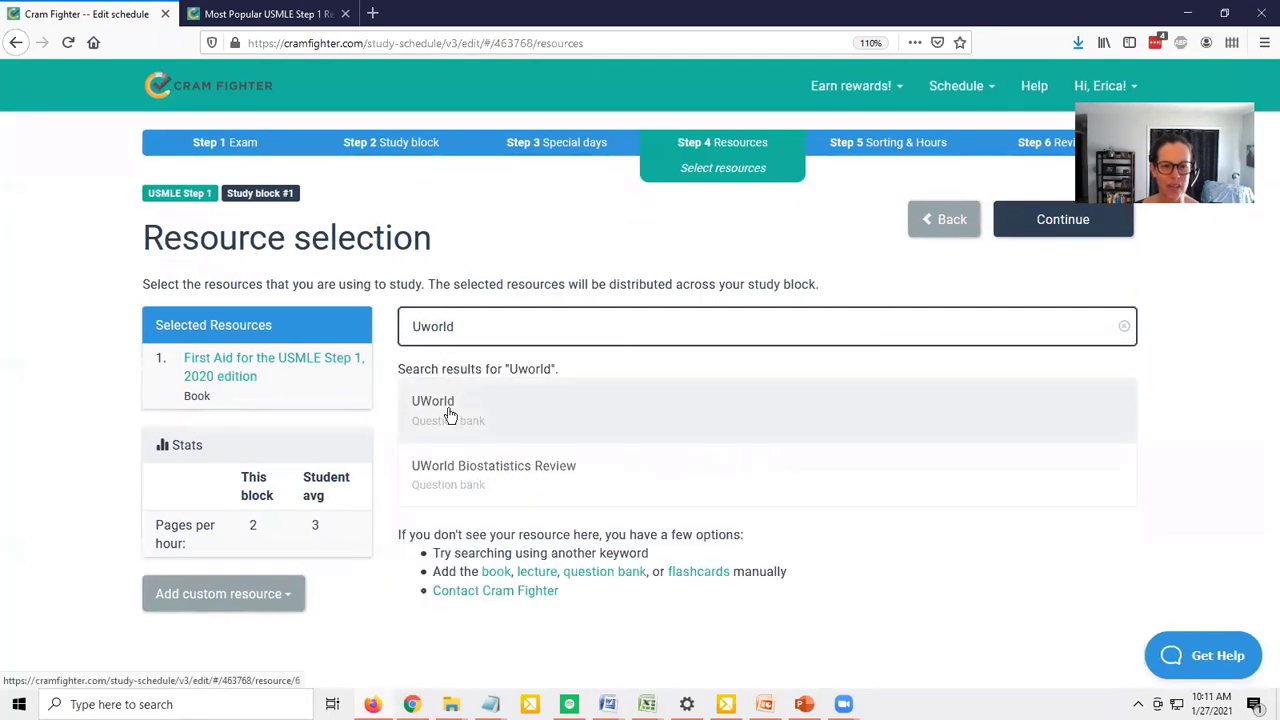
{"action": "left_click", "coordinate": [447, 410]}
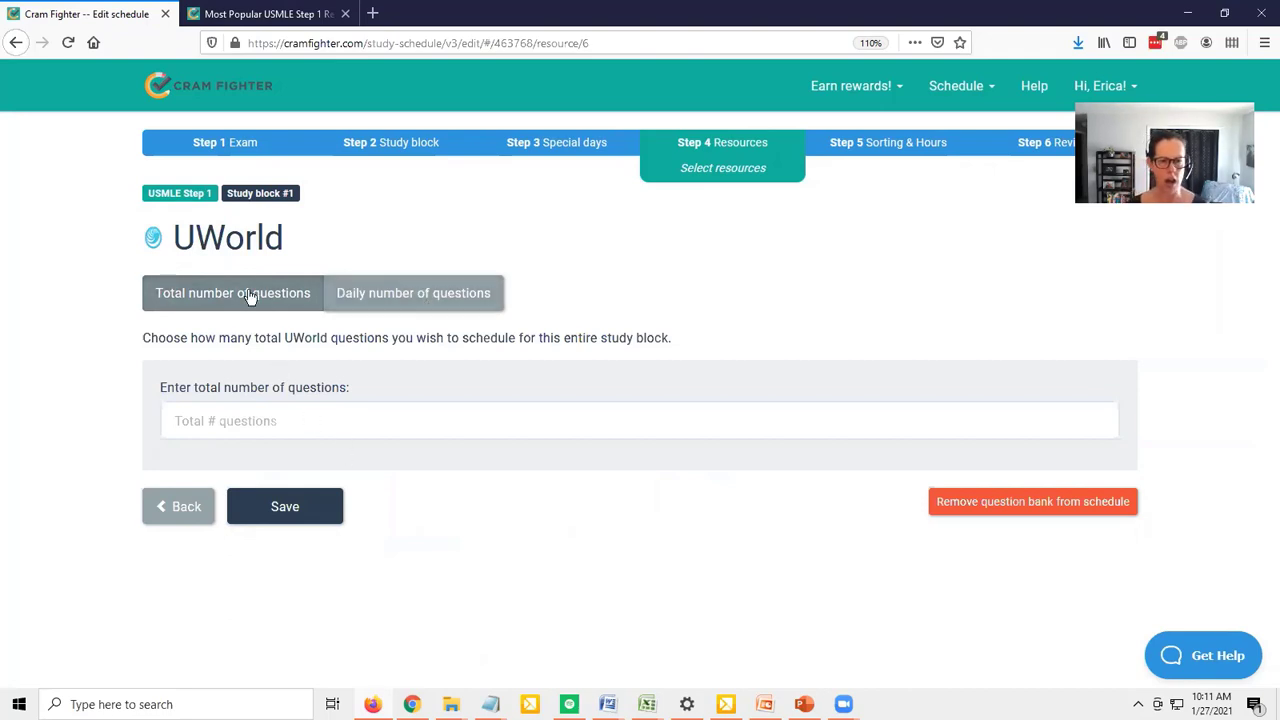
Set the total number of UWorld questions for the study block to 2500 and save
{"action": "left_click", "coordinate": [273, 415]}
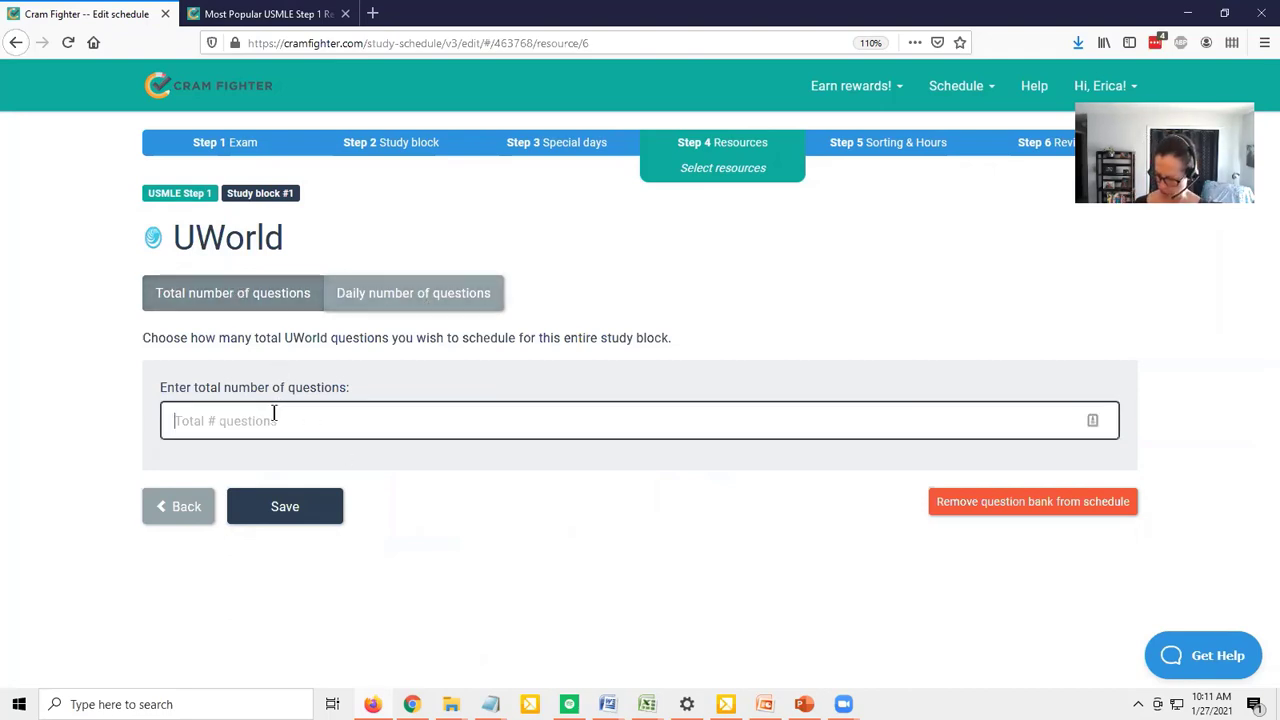
{"action": "type", "text": "2500"}
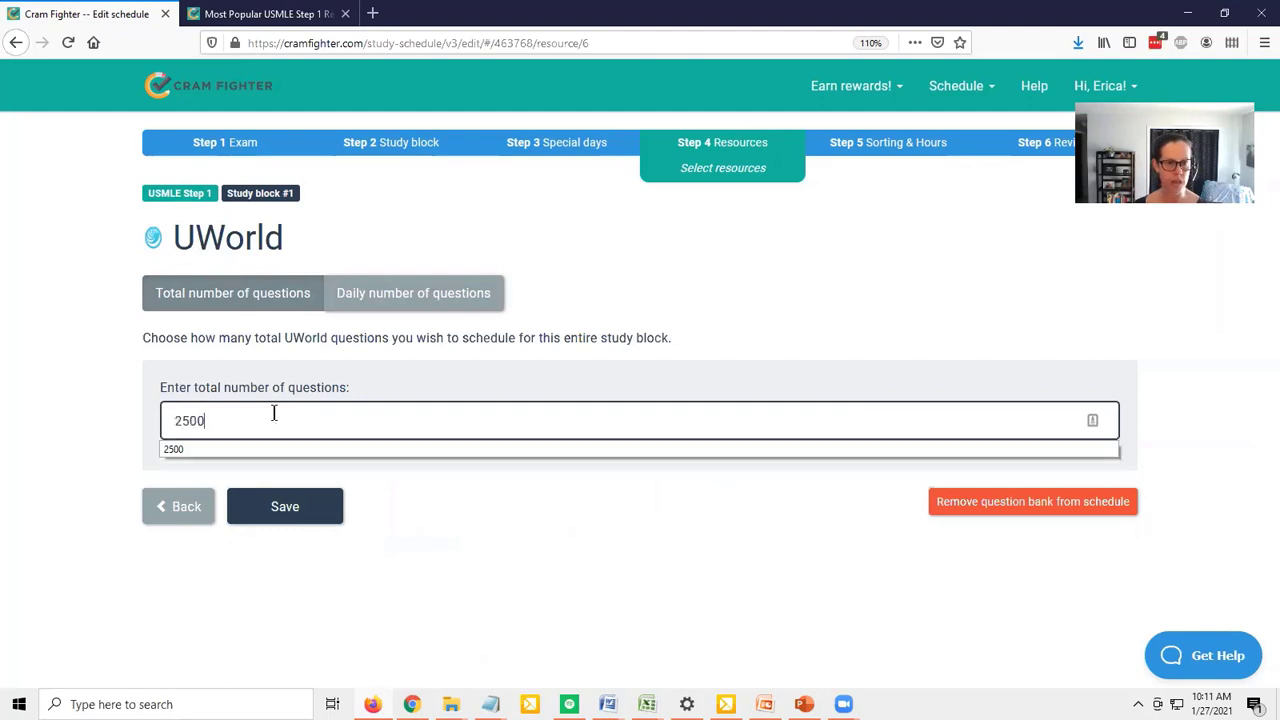
{"action": "left_click", "coordinate": [285, 512]}
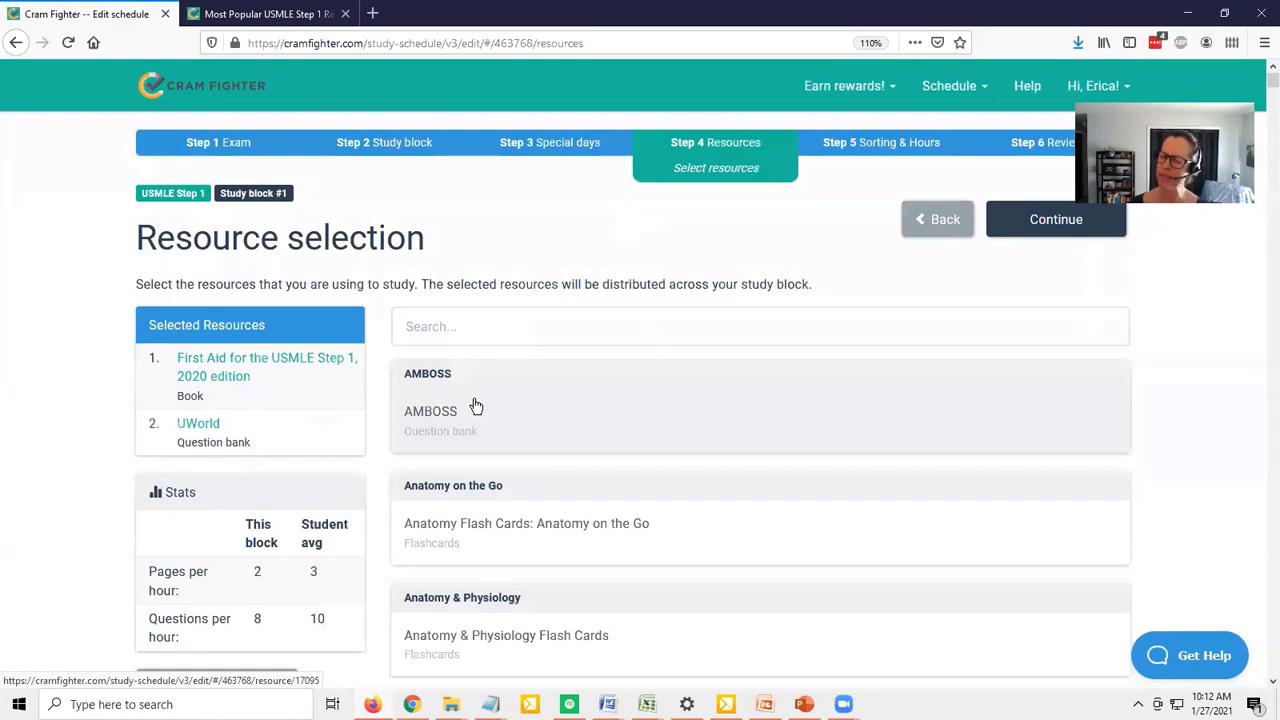
Copy the title Boards and Beyond from the popularity ranking, search the resource selection for it without leading spaces, and open the lecture resource
{"action": "left_click", "coordinate": [278, 16]}
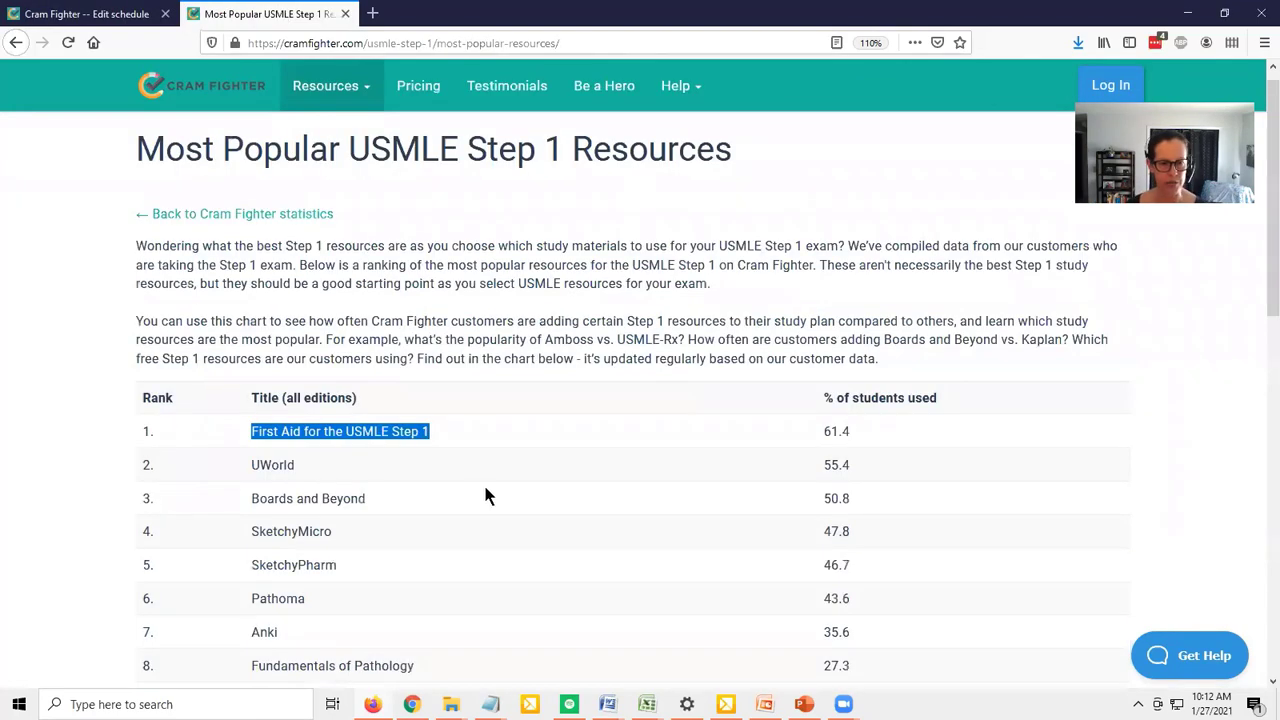
{"action": "left_click_drag", "start_coordinate": [383, 498], "coordinate": [240, 500]}
{"action": "key", "text": "ctrl+c"}
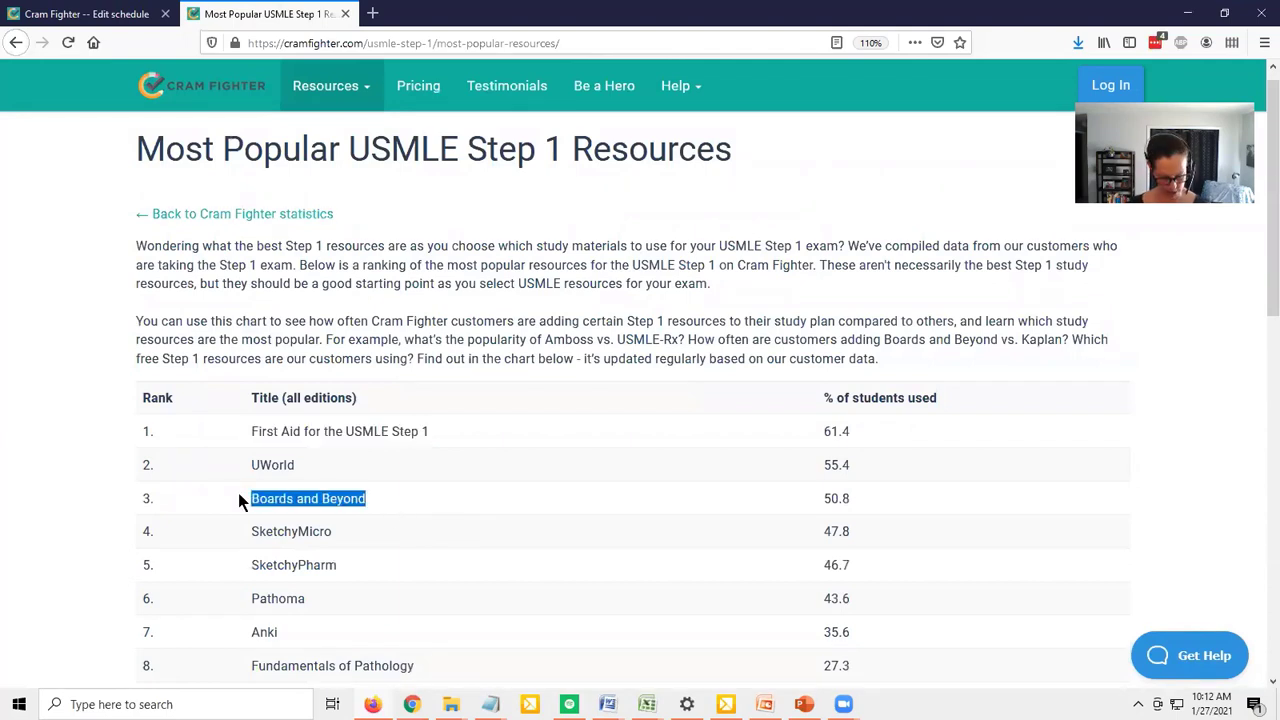
{"action": "left_click", "coordinate": [90, 14]}
{"action": "left_click", "coordinate": [448, 330]}
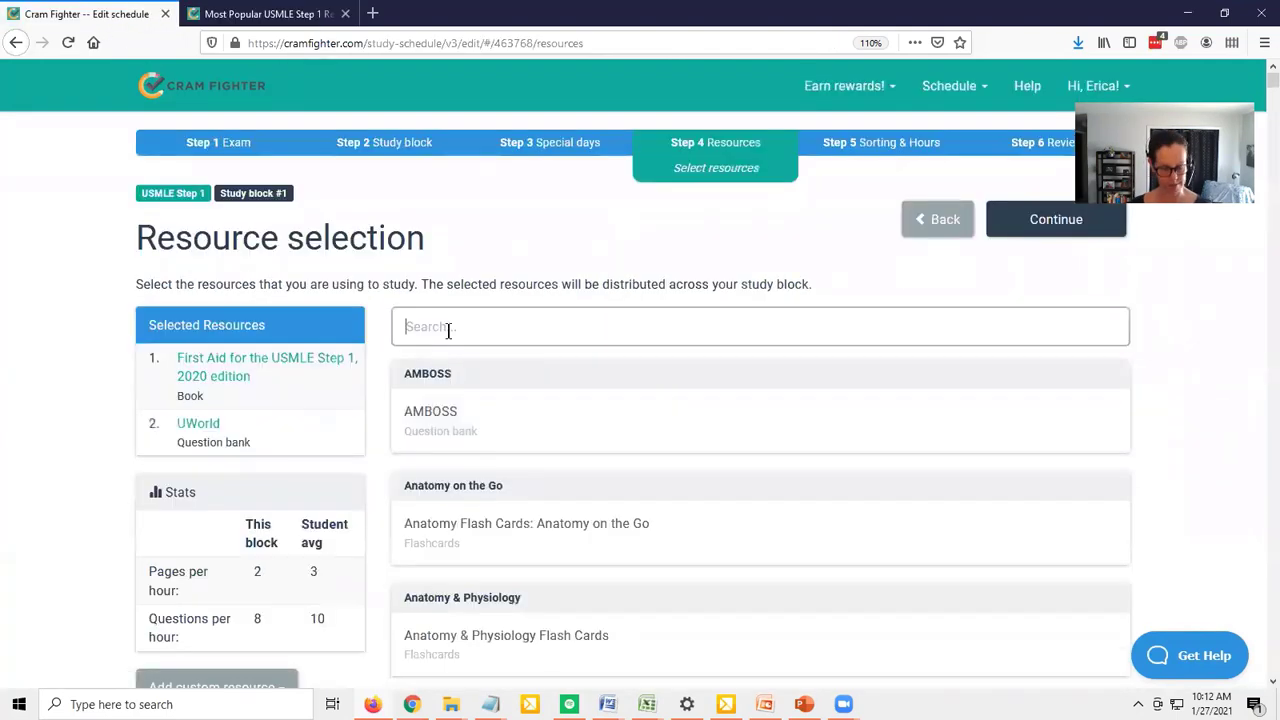
{"action": "key", "text": "ctrl+v"}
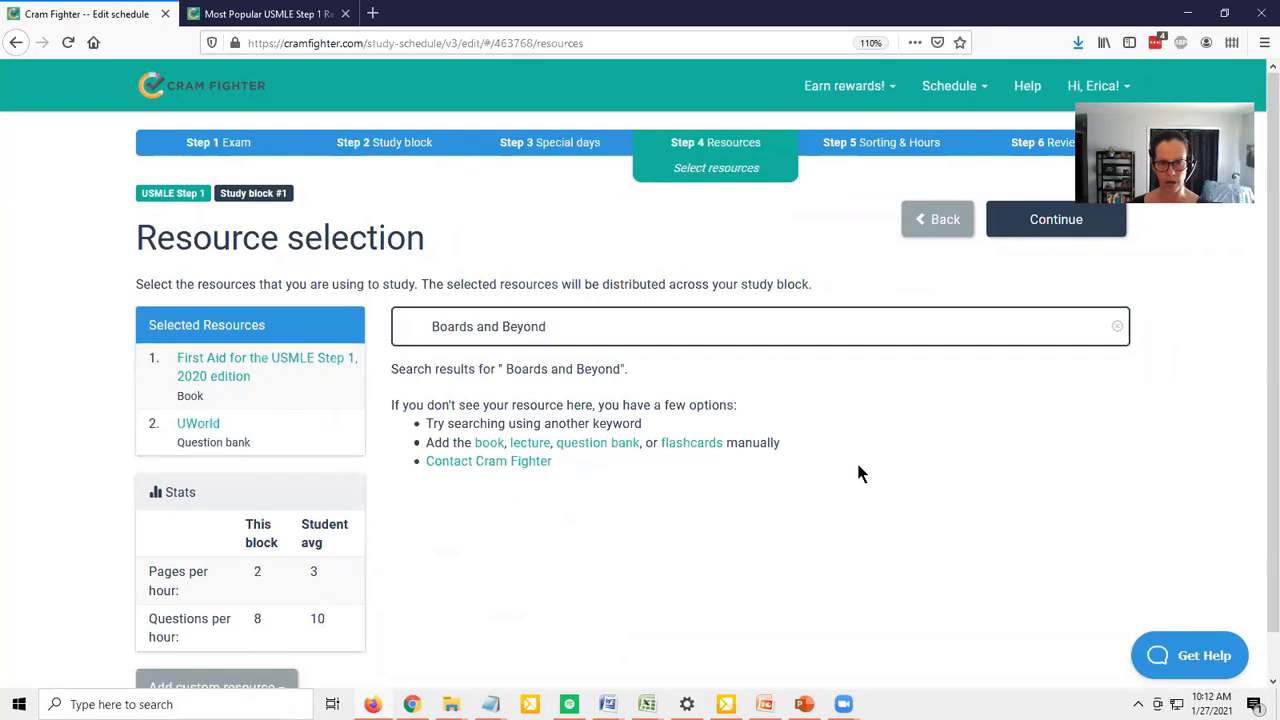
{"action": "key", "text": "Home"}
{"action": "key", "text": "Delete"}
{"action": "key", "text": "Delete"}
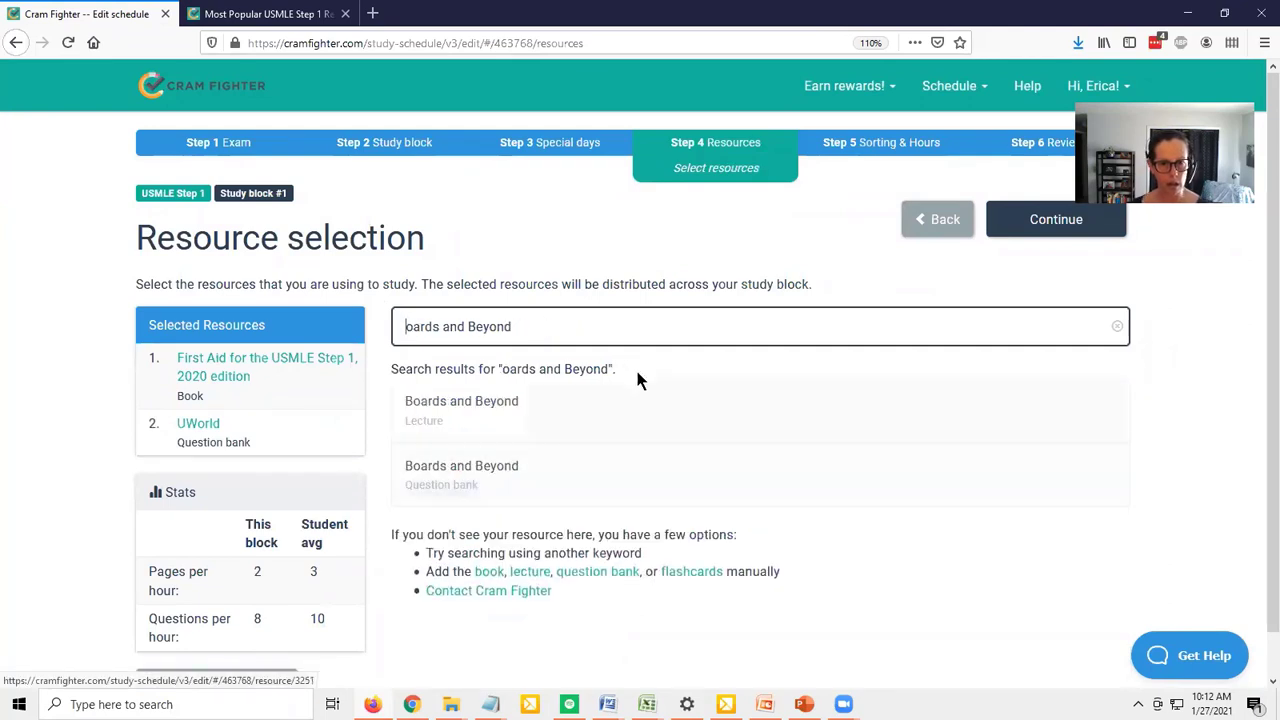
{"action": "left_click", "coordinate": [503, 409]}
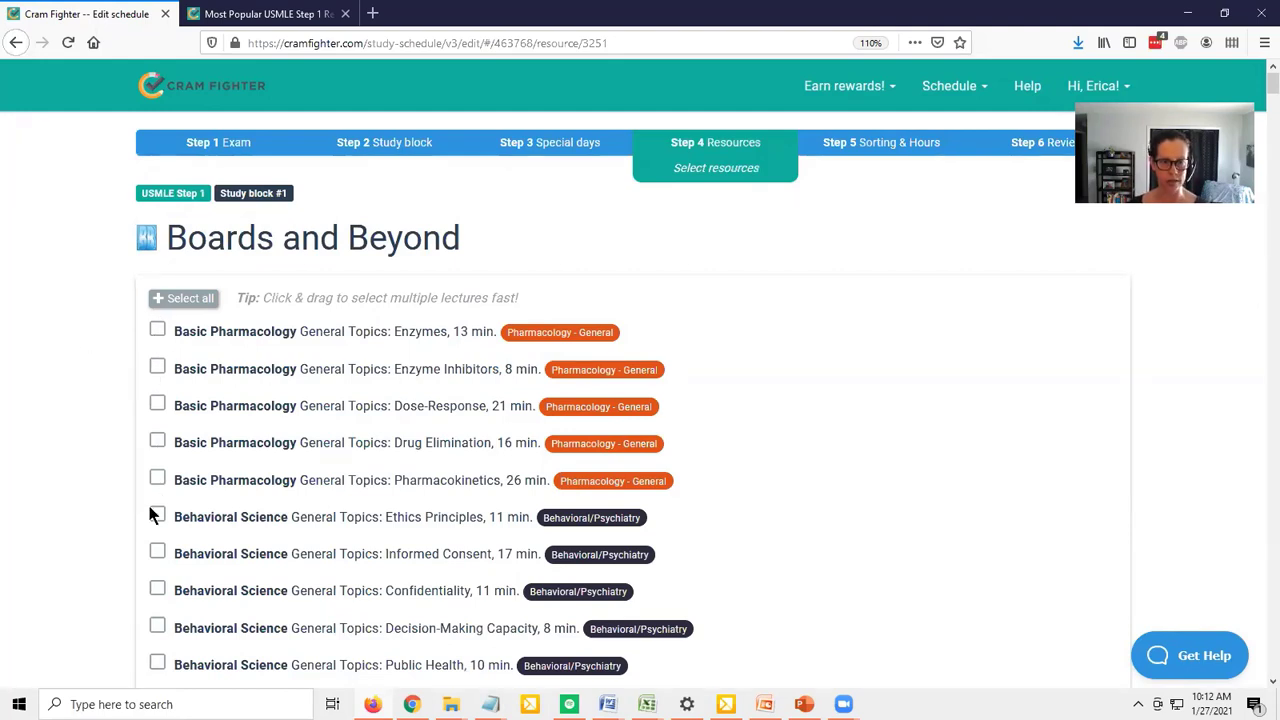
Try to add Boards and Beyond with all its lectures selected, and return to the resource selection
{"action": "left_click", "coordinate": [192, 298]}
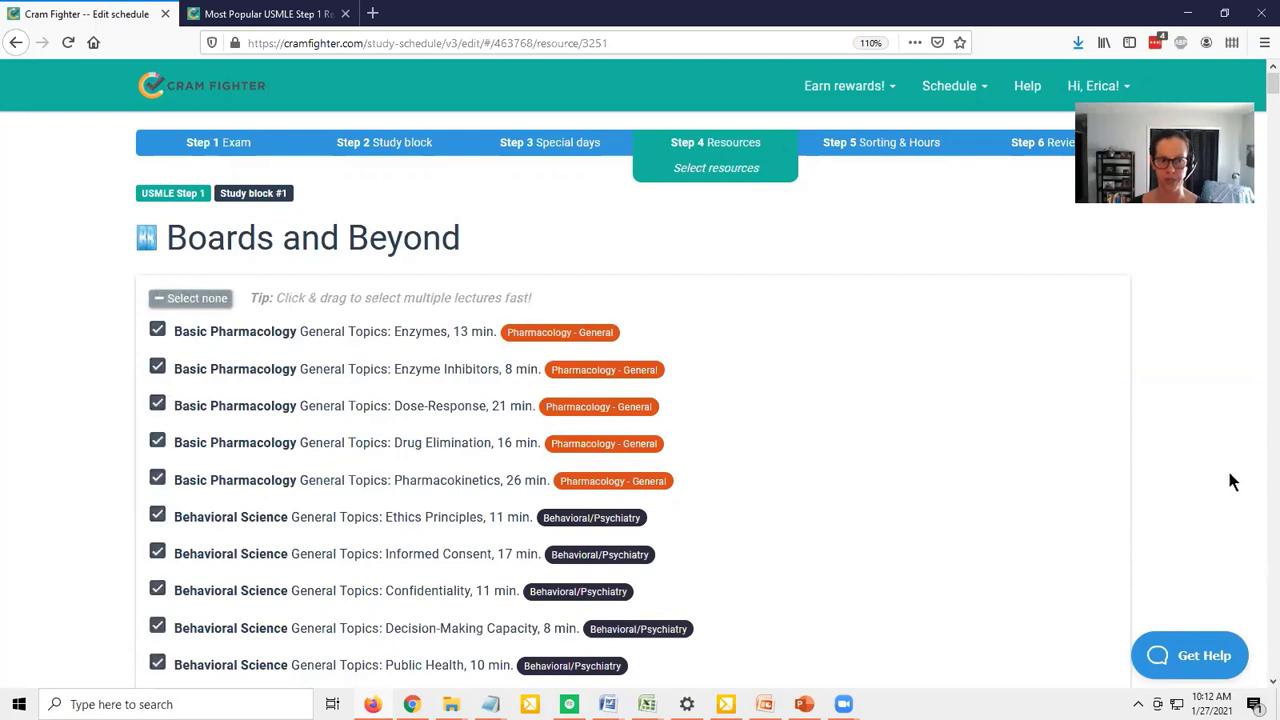
{"action": "scroll", "coordinate": [1247, 455], "scroll_direction": "down", "scroll_amount": 20}
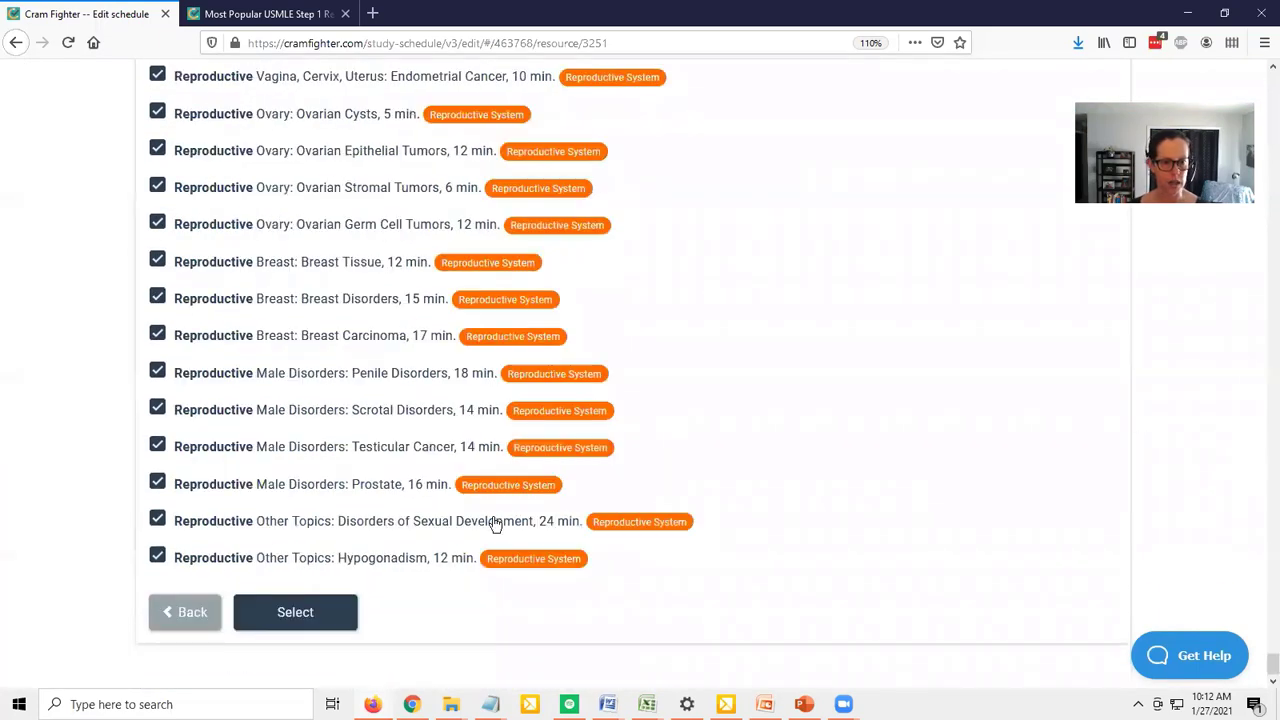
{"action": "left_click", "coordinate": [280, 616]}
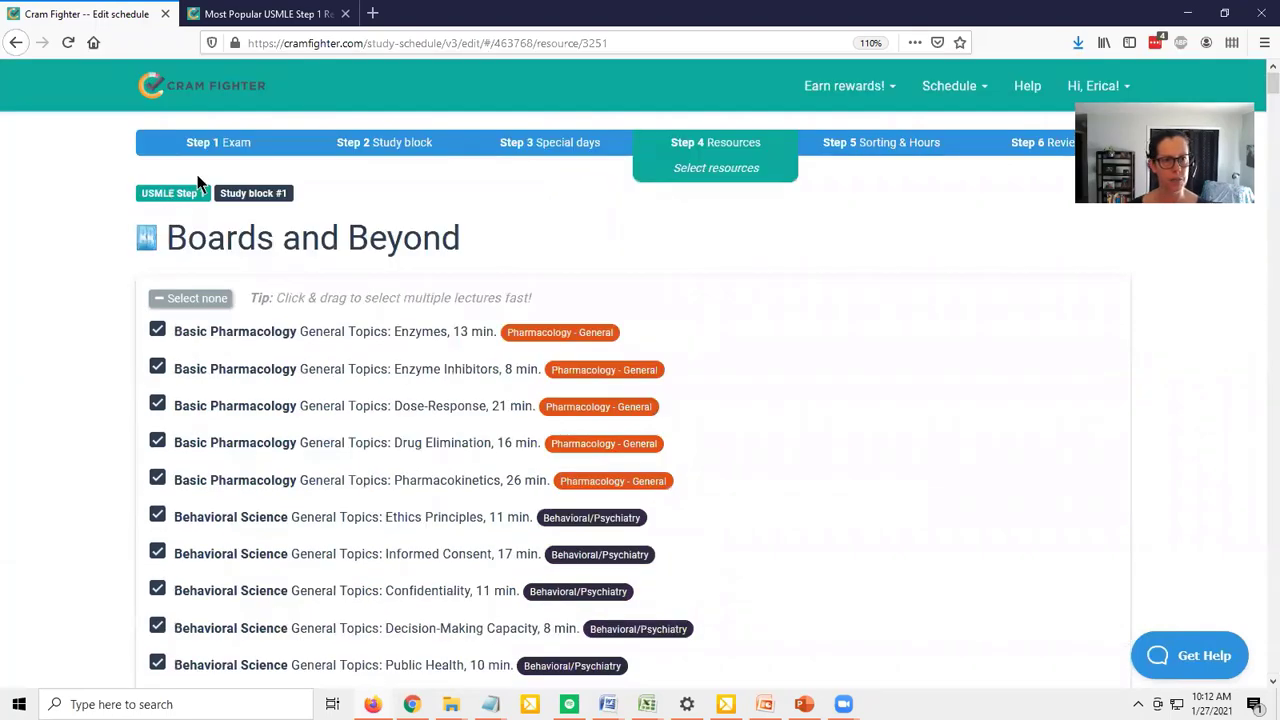
{"action": "left_click", "coordinate": [14, 42]}
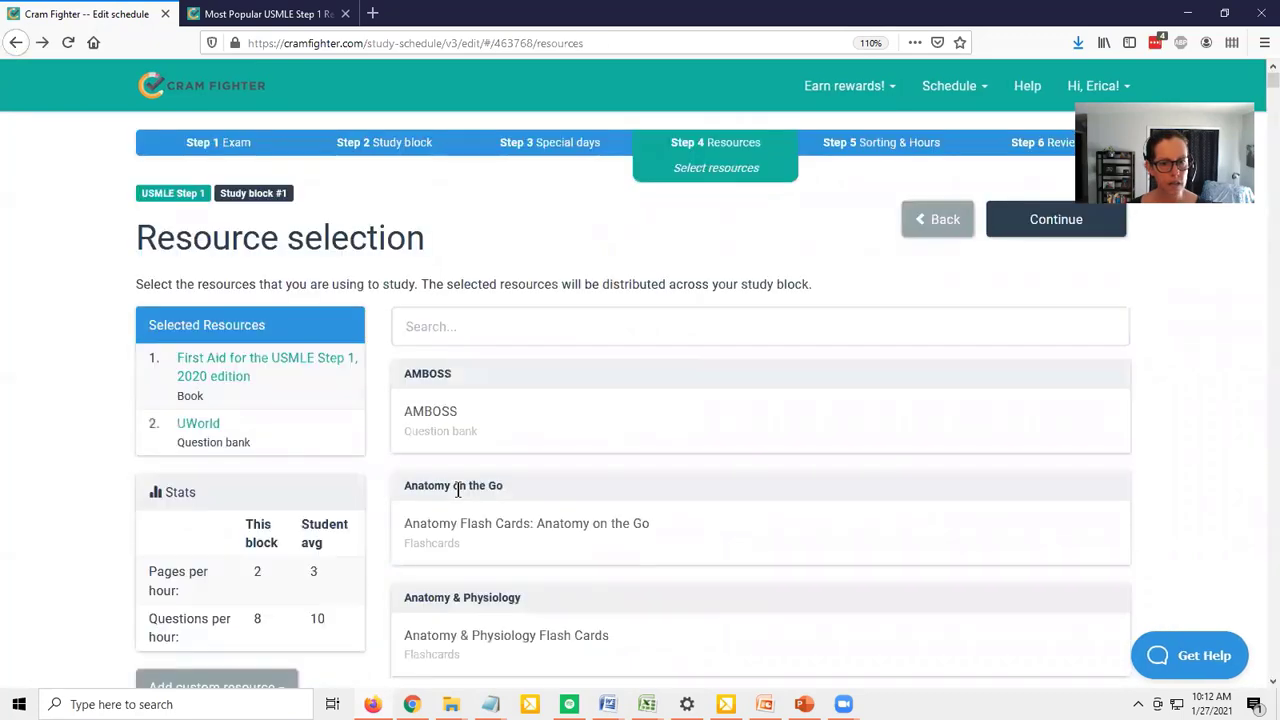
Copy the title SketchyMicro from the popularity ranking, search the resource selection for it, and open the lecture resource
{"action": "left_click", "coordinate": [435, 321]}
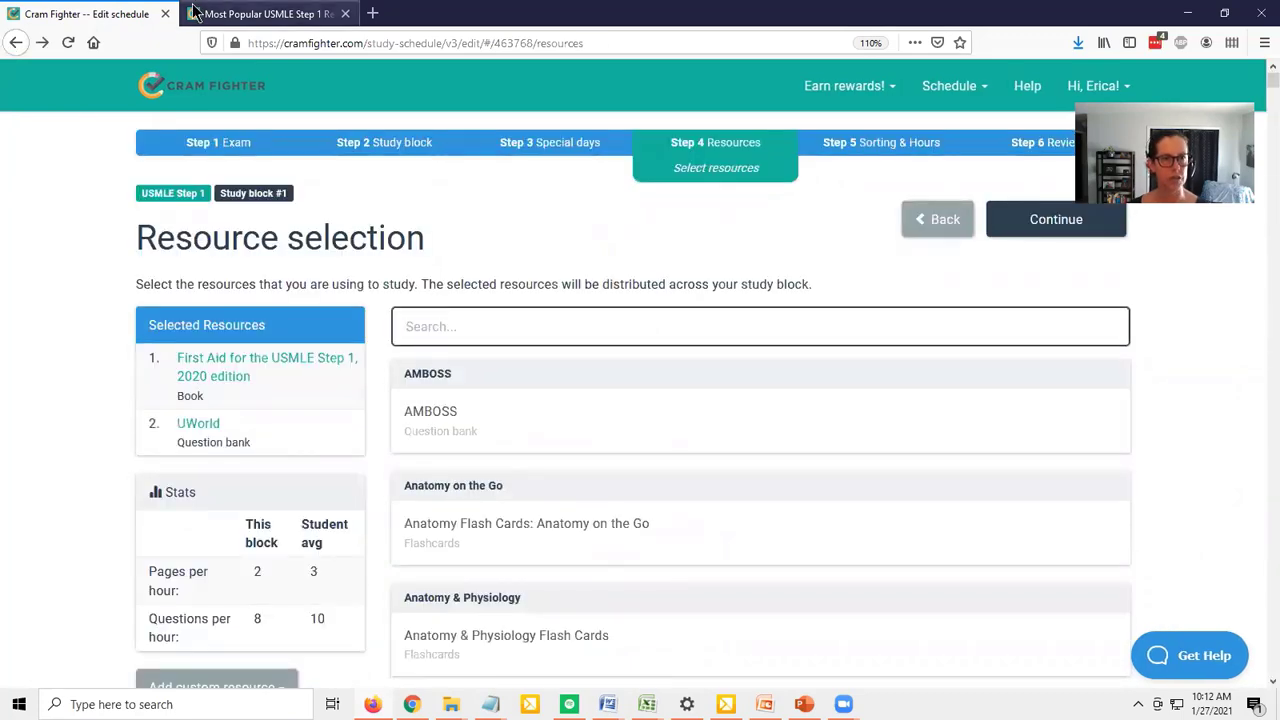
{"action": "left_click", "coordinate": [268, 13]}
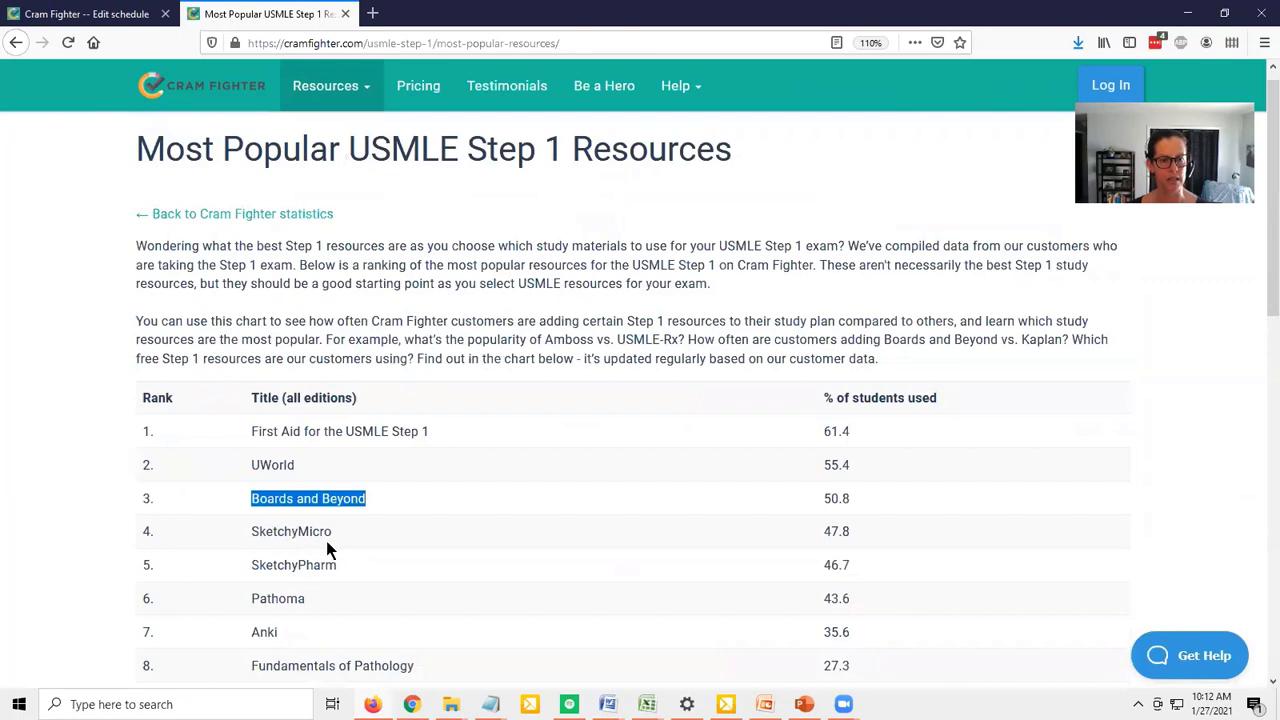
{"action": "double_click", "coordinate": [294, 531]}
{"action": "key", "text": "ctrl+c"}
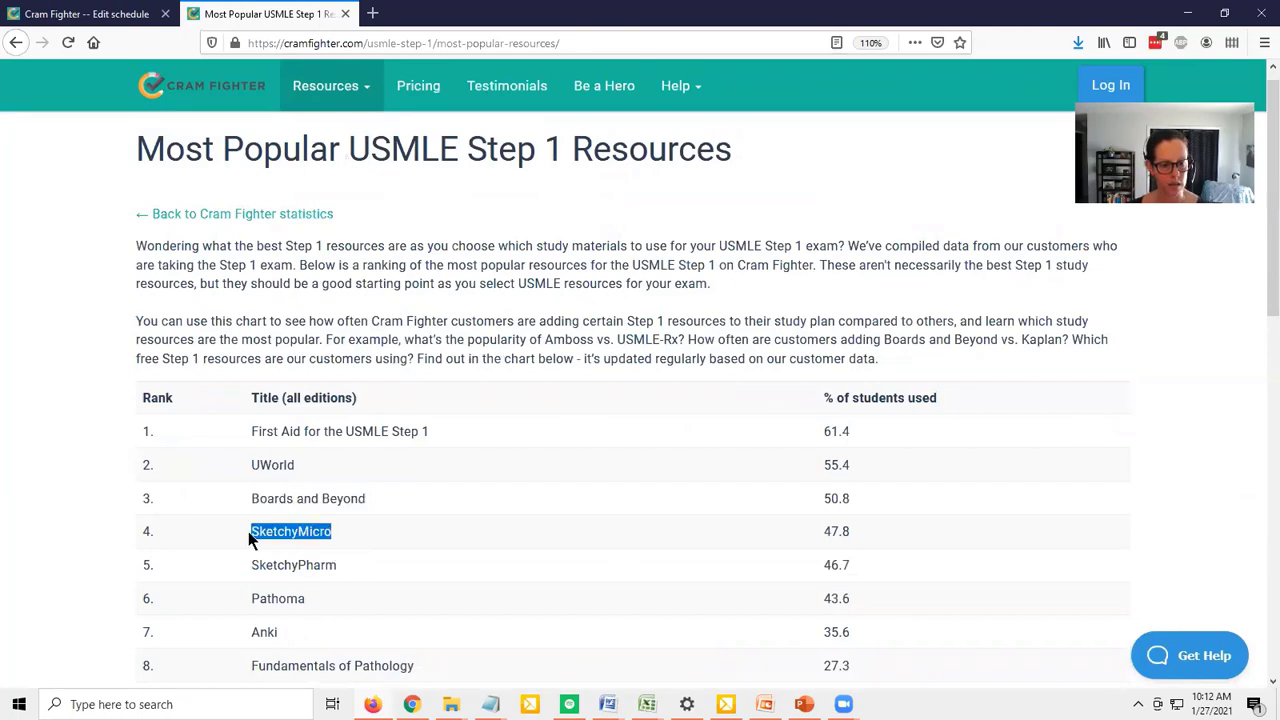
{"action": "left_click", "coordinate": [62, 14]}
{"action": "key", "text": "ctrl+v"}
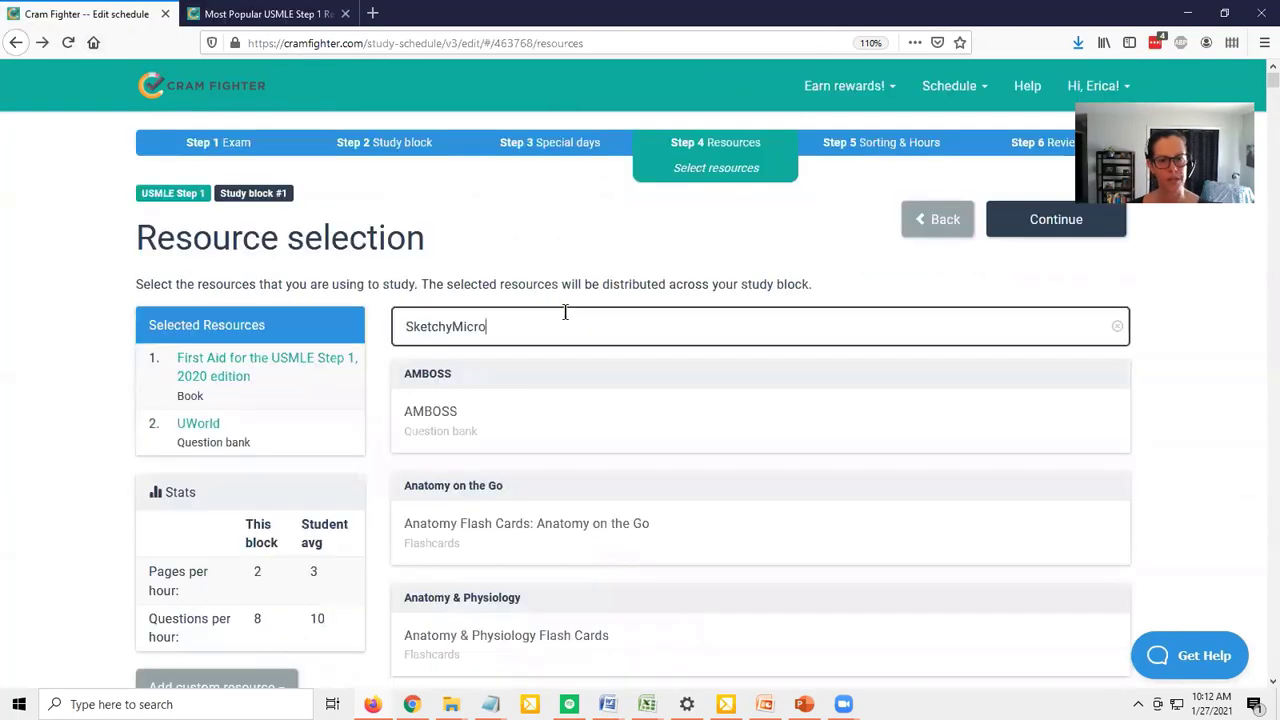
{"action": "left_click", "coordinate": [478, 408]}
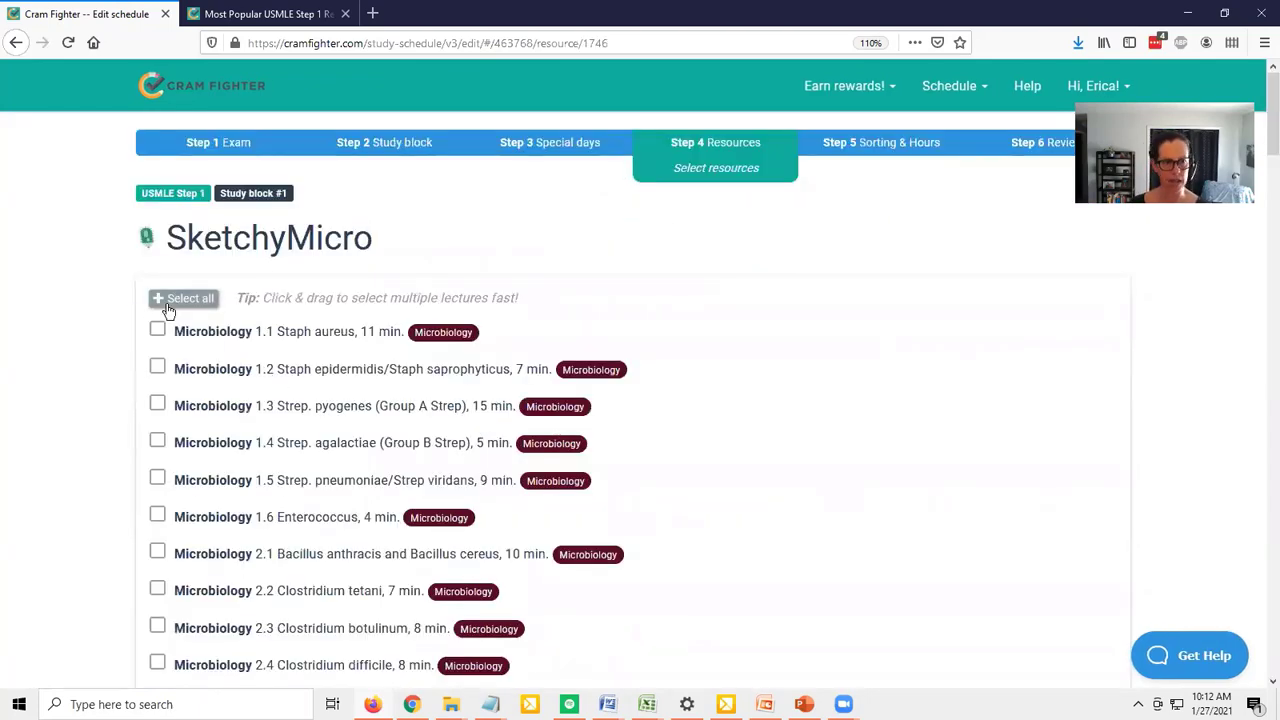
Select all SketchyMicro lectures and add them to the study block
{"action": "left_click", "coordinate": [182, 298]}
{"action": "scroll", "coordinate": [177, 297], "scroll_direction": "down", "scroll_amount": 20}
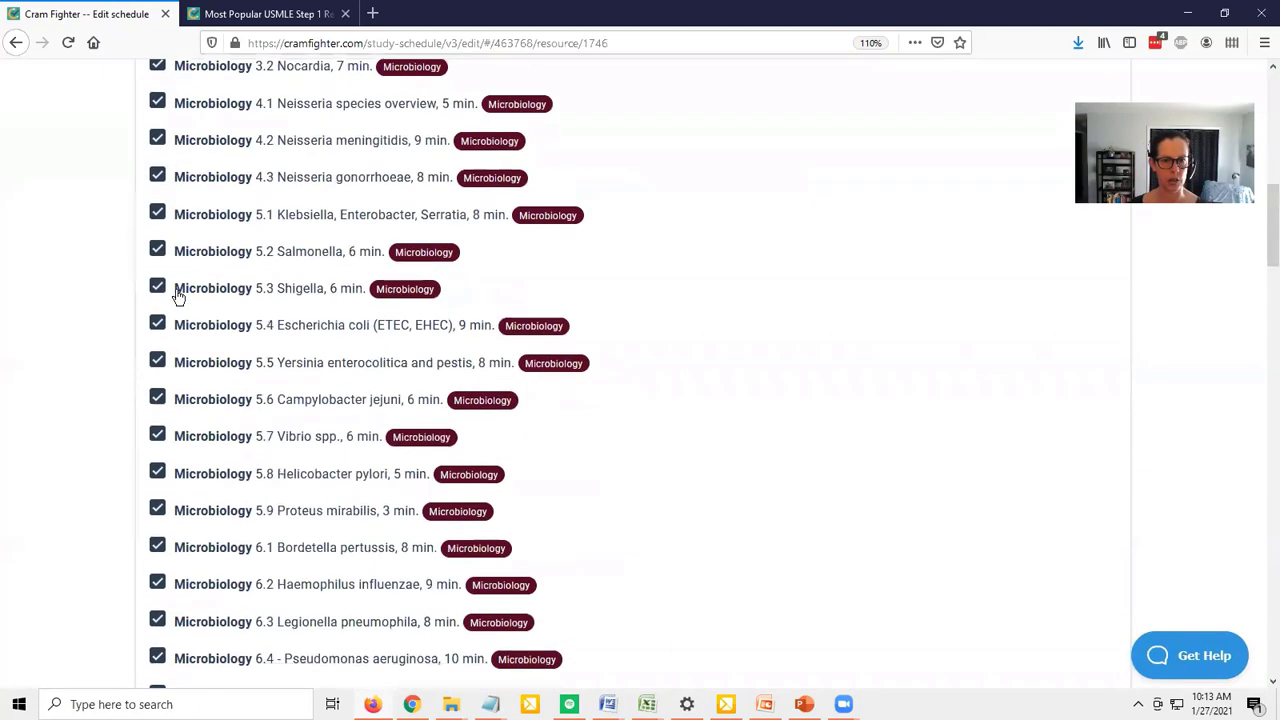
{"action": "scroll", "coordinate": [177, 297], "scroll_direction": "down", "scroll_amount": 10}
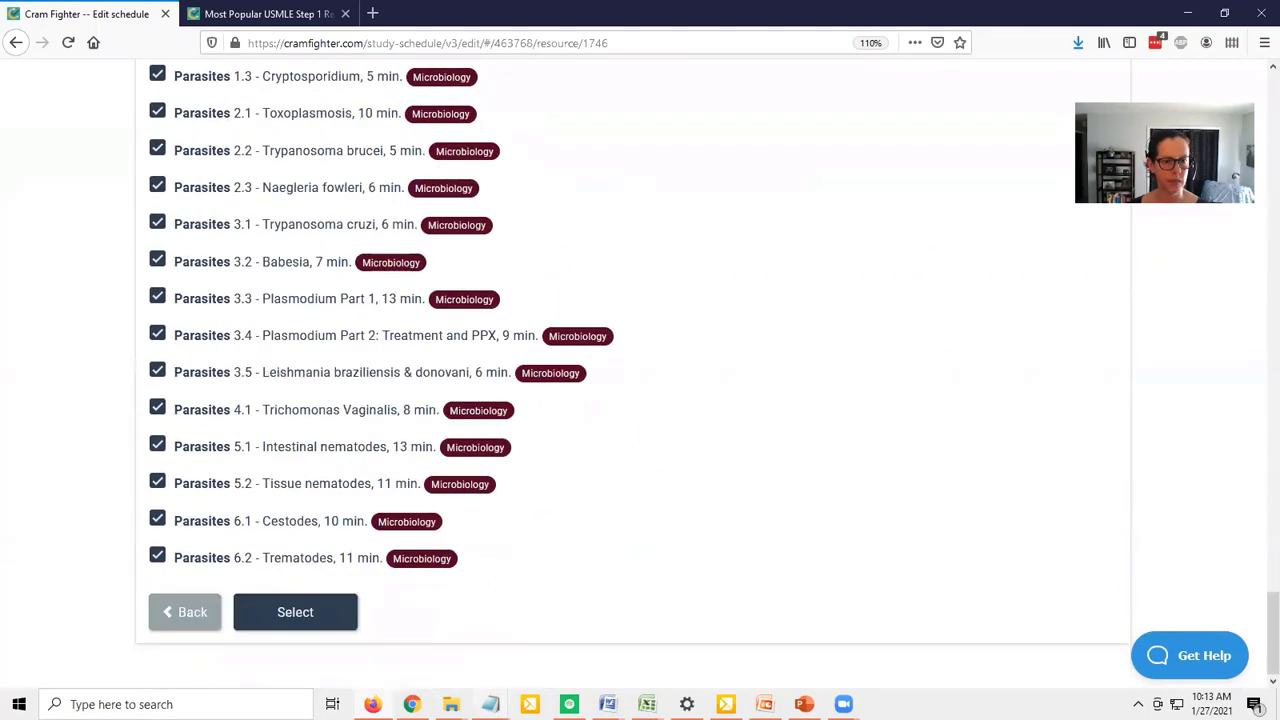
{"action": "left_click", "coordinate": [275, 611]}
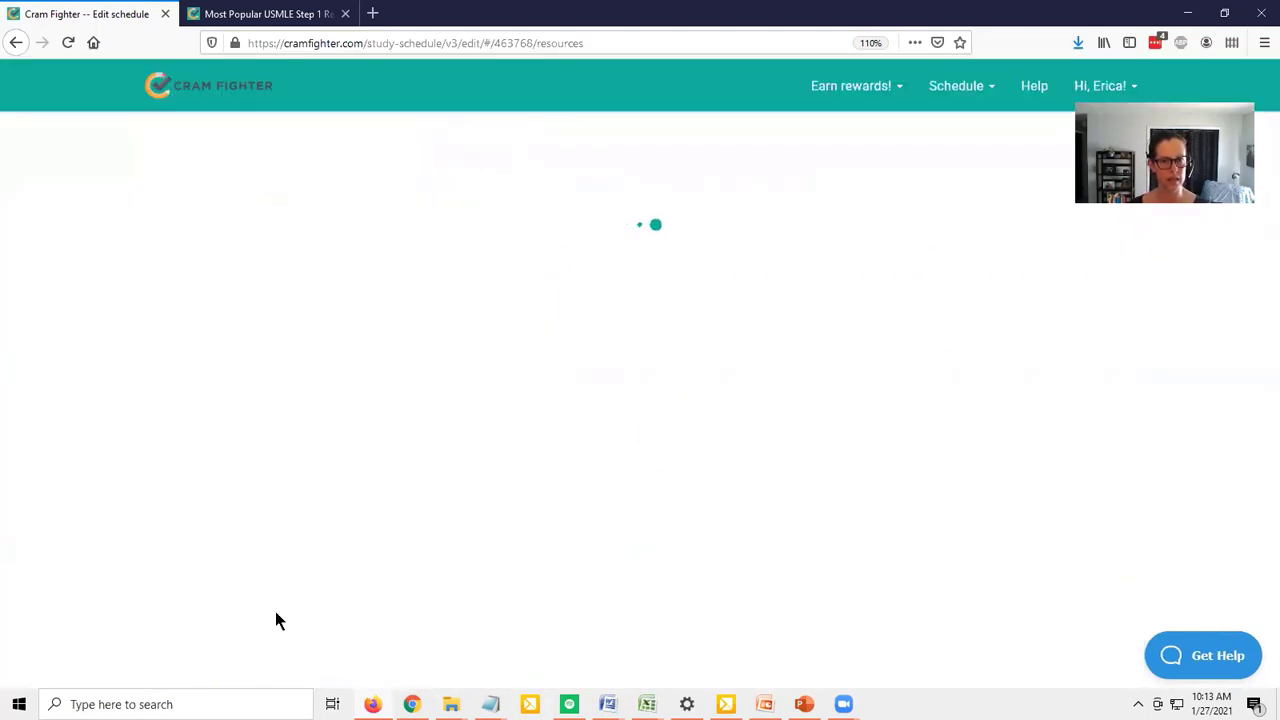
Copy the title Pathoma from the ranking, search the resources for it without leading spaces, and open Fundamentals of Pathology, 2020 edition
{"action": "left_click", "coordinate": [232, 12]}
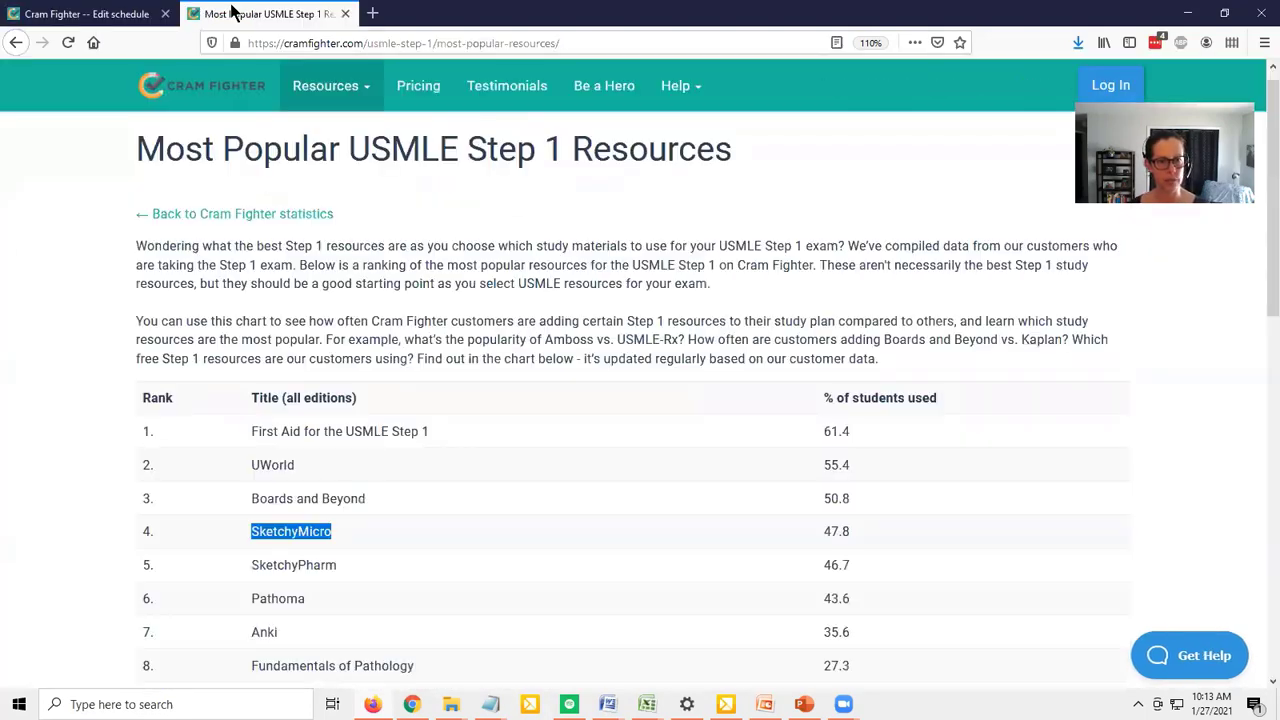
{"action": "left_click", "coordinate": [305, 600]}
{"action": "left_click_drag", "start_coordinate": [305, 600], "coordinate": [232, 592]}
{"action": "key", "text": "ctrl+c"}
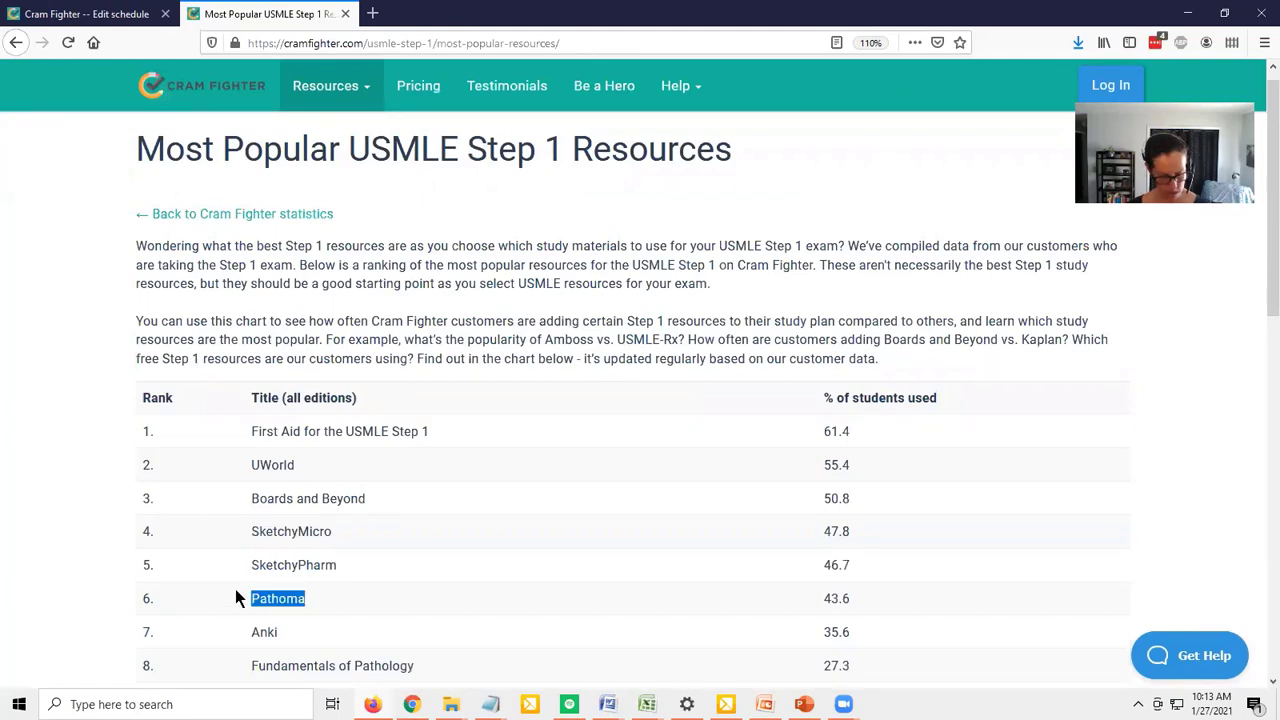
{"action": "key", "text": "ctrl+Tab"}
{"action": "left_click", "coordinate": [483, 326]}
{"action": "key", "text": "ctrl+v"}
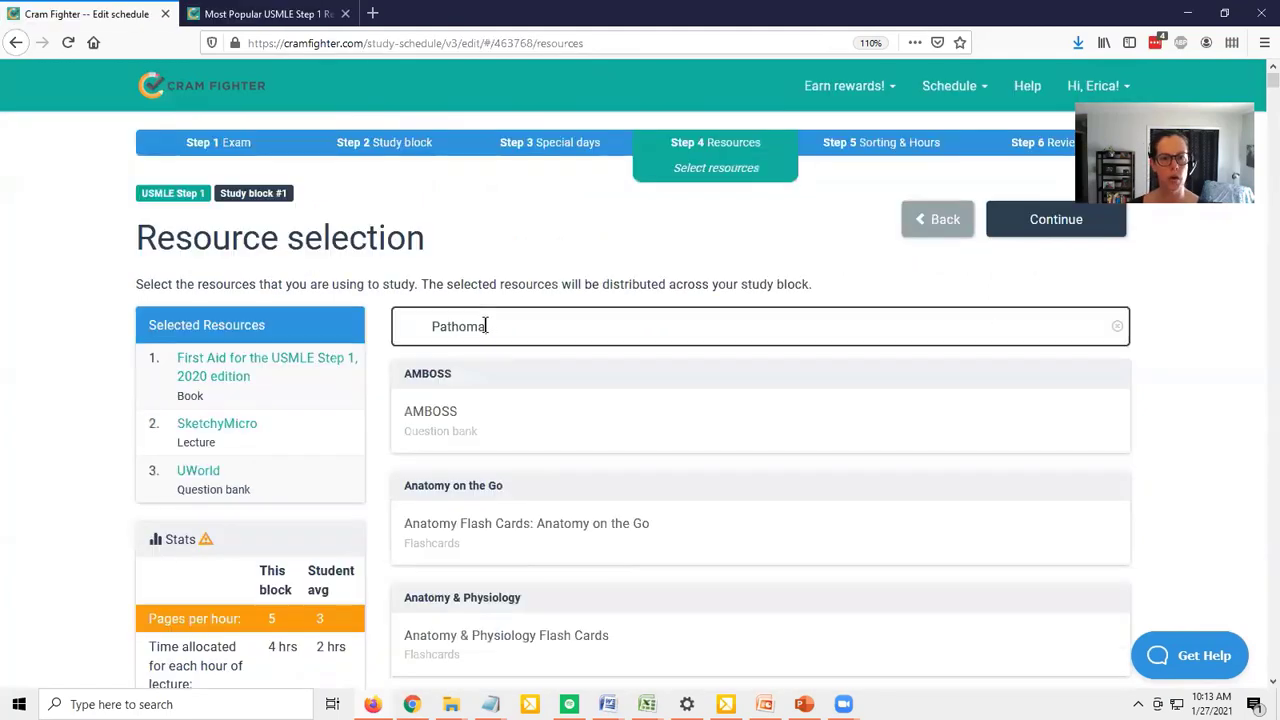
{"action": "left_click", "coordinate": [430, 326]}
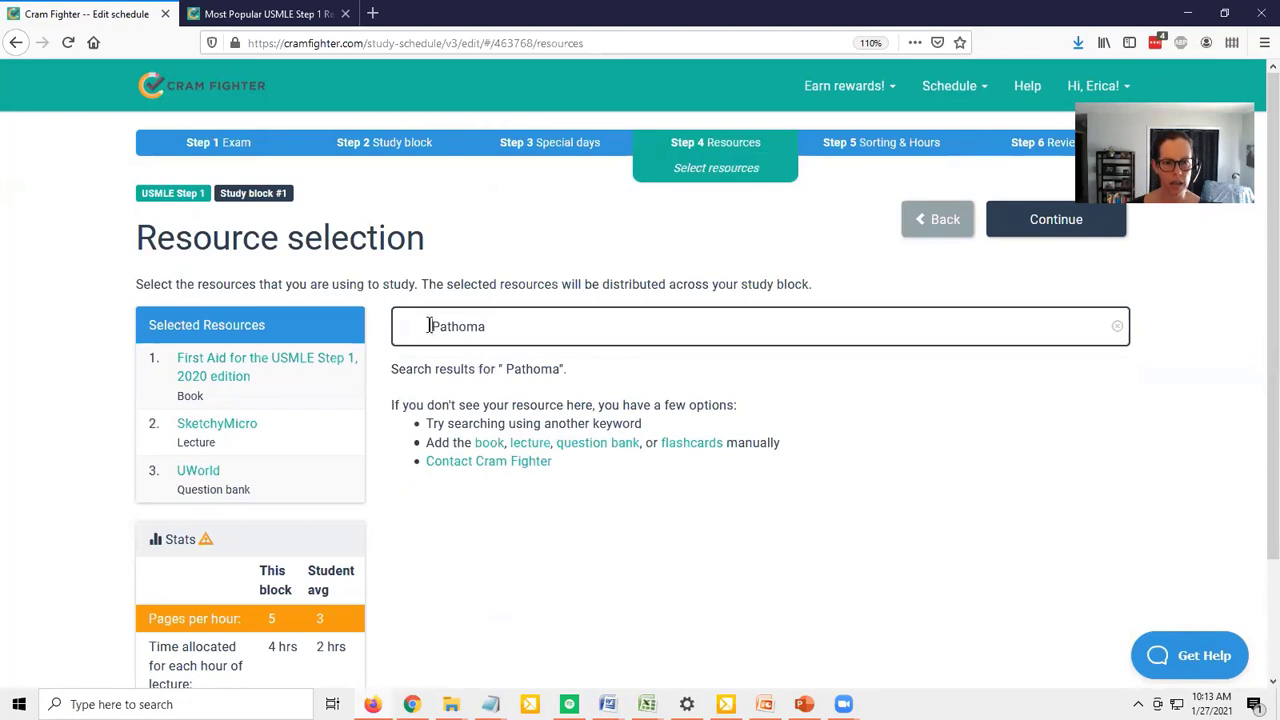
{"action": "key", "text": "BackSpace"}
{"action": "key", "text": "BackSpace"}
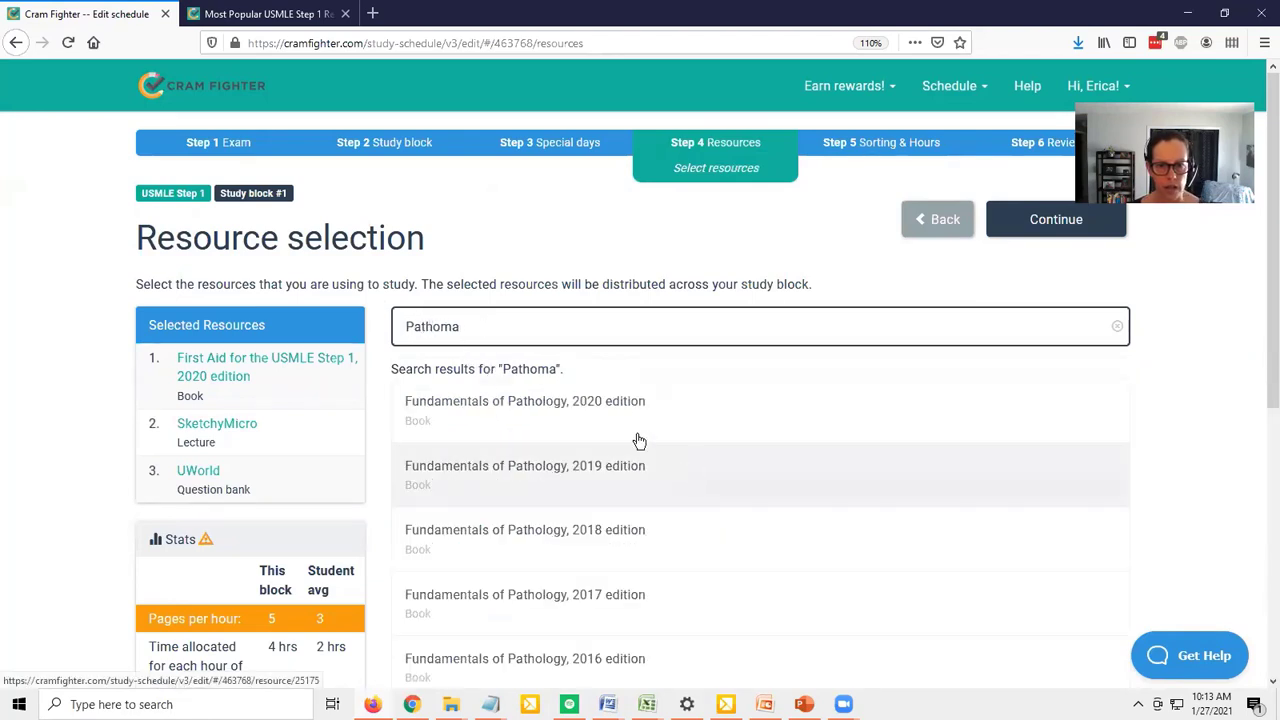
{"action": "left_click", "coordinate": [615, 402]}
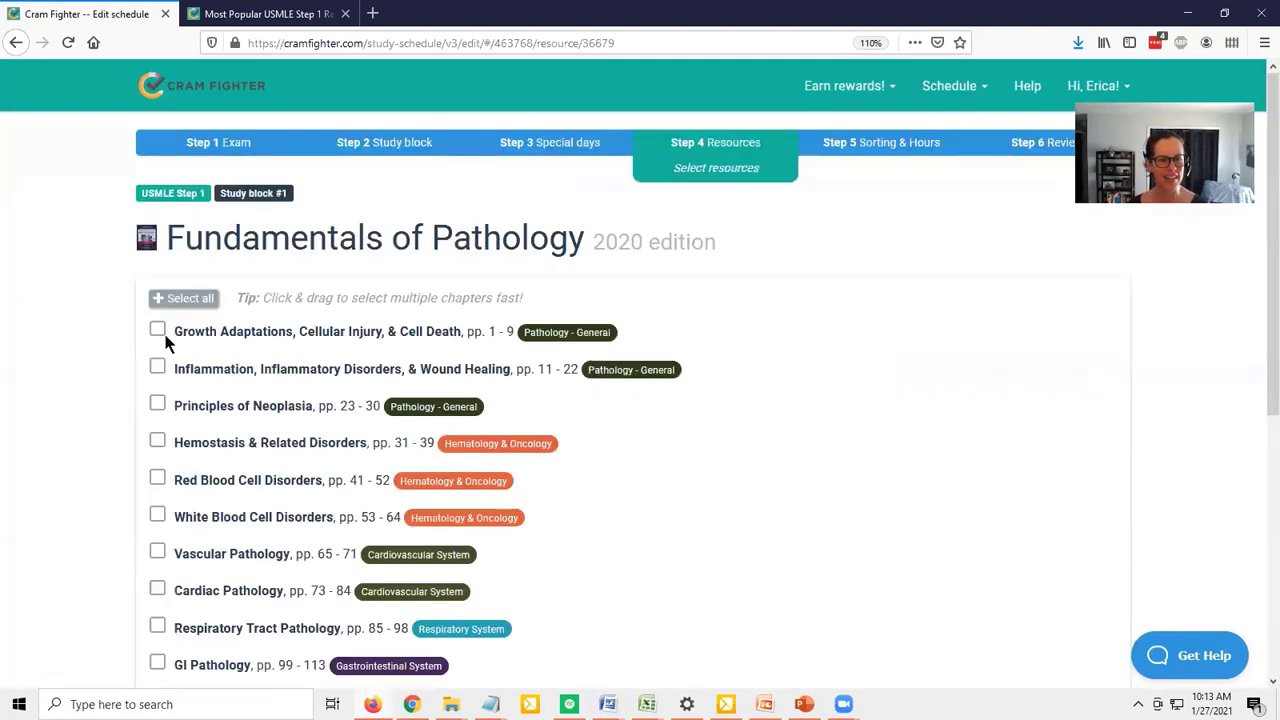
Add the 2020 edition of Fundamentals of Pathology with all chapters selected
{"action": "left_click", "coordinate": [178, 299]}
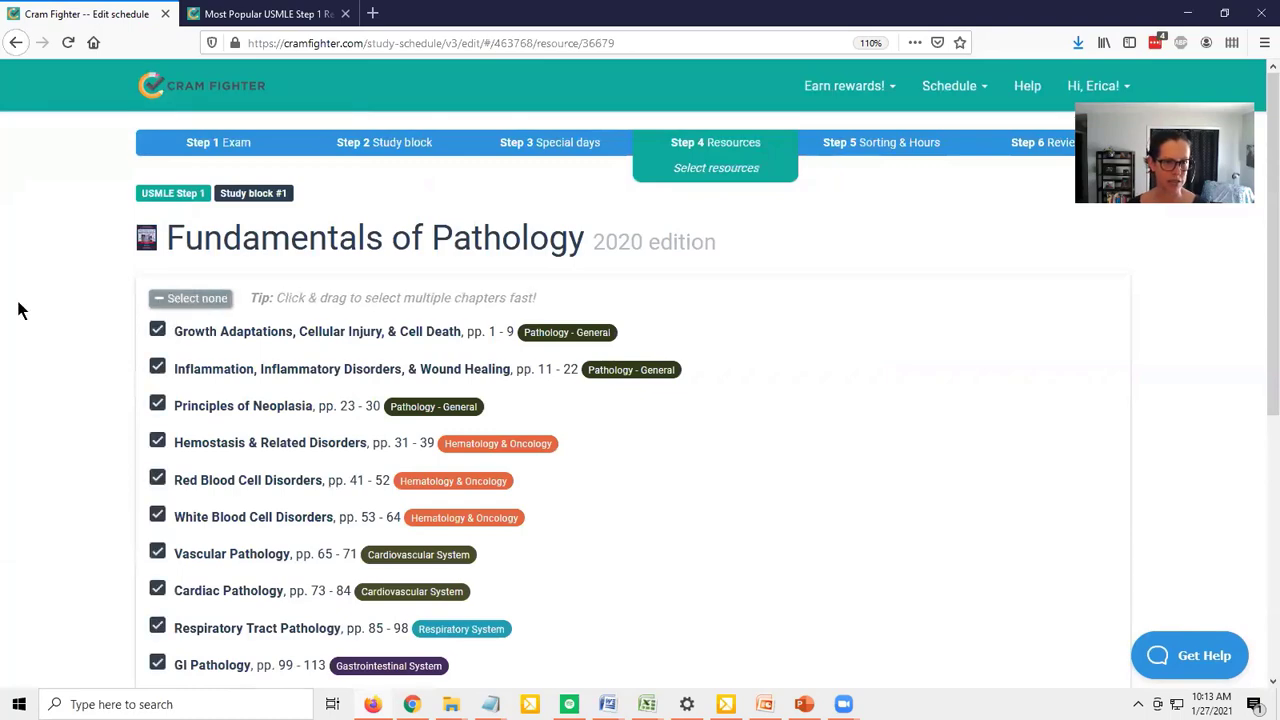
{"action": "scroll", "coordinate": [22, 308], "scroll_direction": "down", "scroll_amount": 5}
{"action": "left_click", "coordinate": [313, 605]}
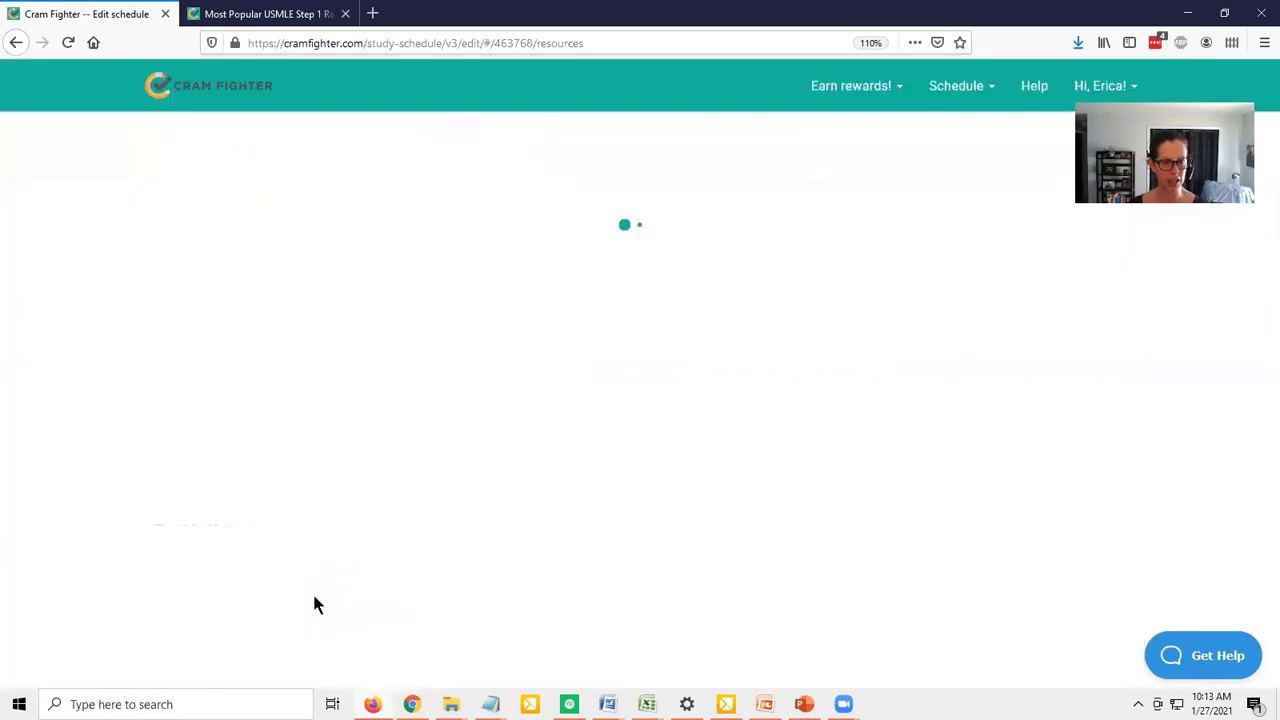
Check the popularity ranking, search the resource selection for "anki", and open the Anki flashcards resource
{"action": "left_click", "coordinate": [272, 18]}
{"action": "left_click", "coordinate": [87, 14]}
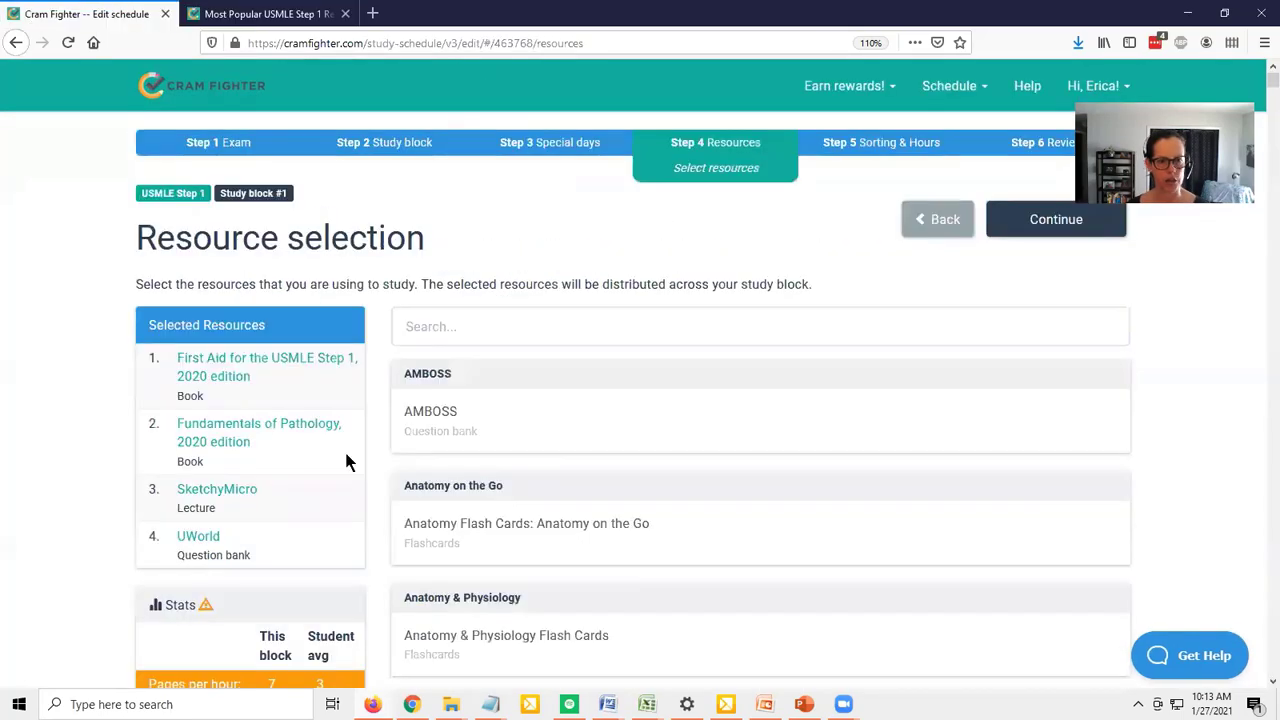
{"action": "left_click", "coordinate": [472, 312]}
{"action": "type", "text": "anki"}
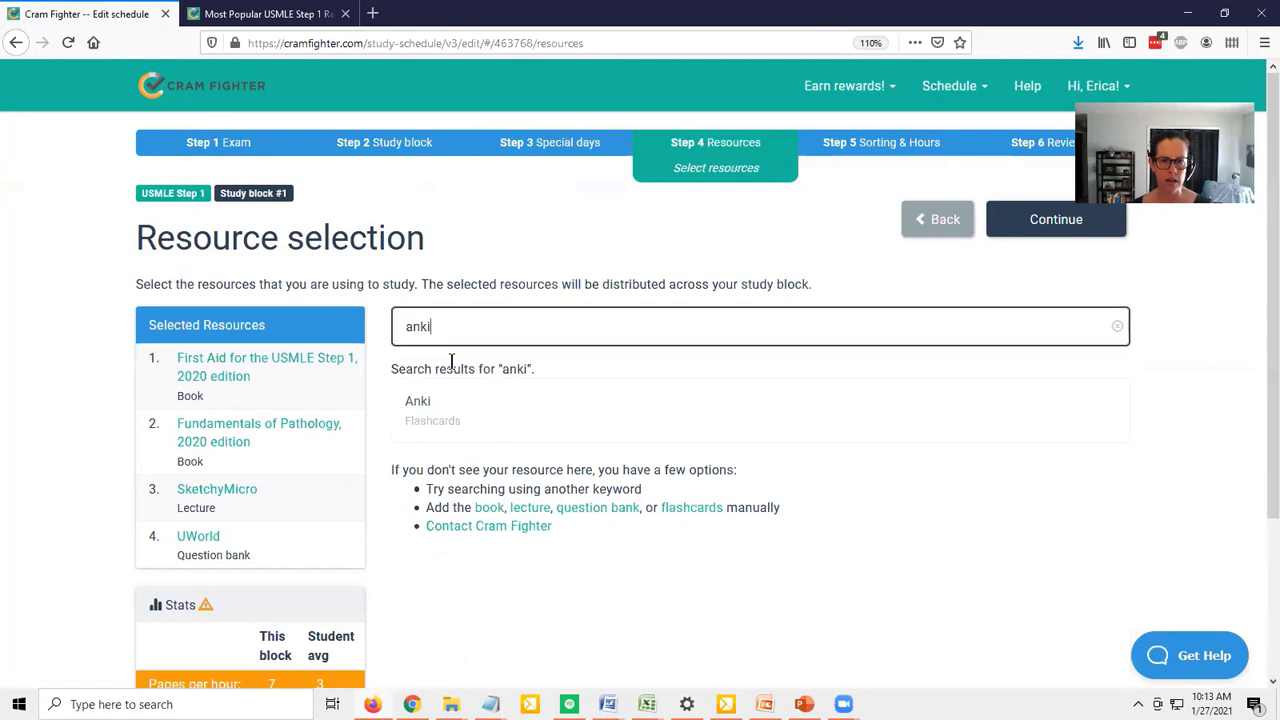
{"action": "left_click", "coordinate": [441, 410]}
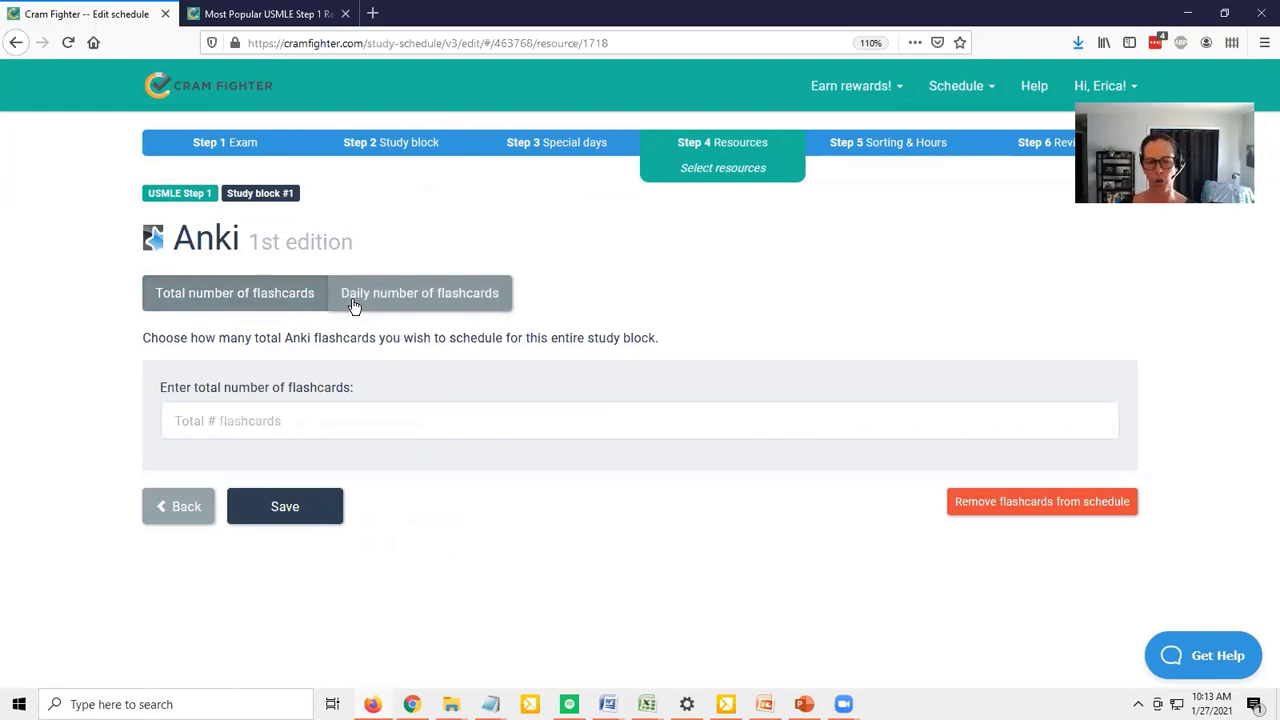
Set the total number of Anki flashcards for the study block to 2500 and save
{"action": "left_click", "coordinate": [295, 404]}
{"action": "type", "text": "2"}
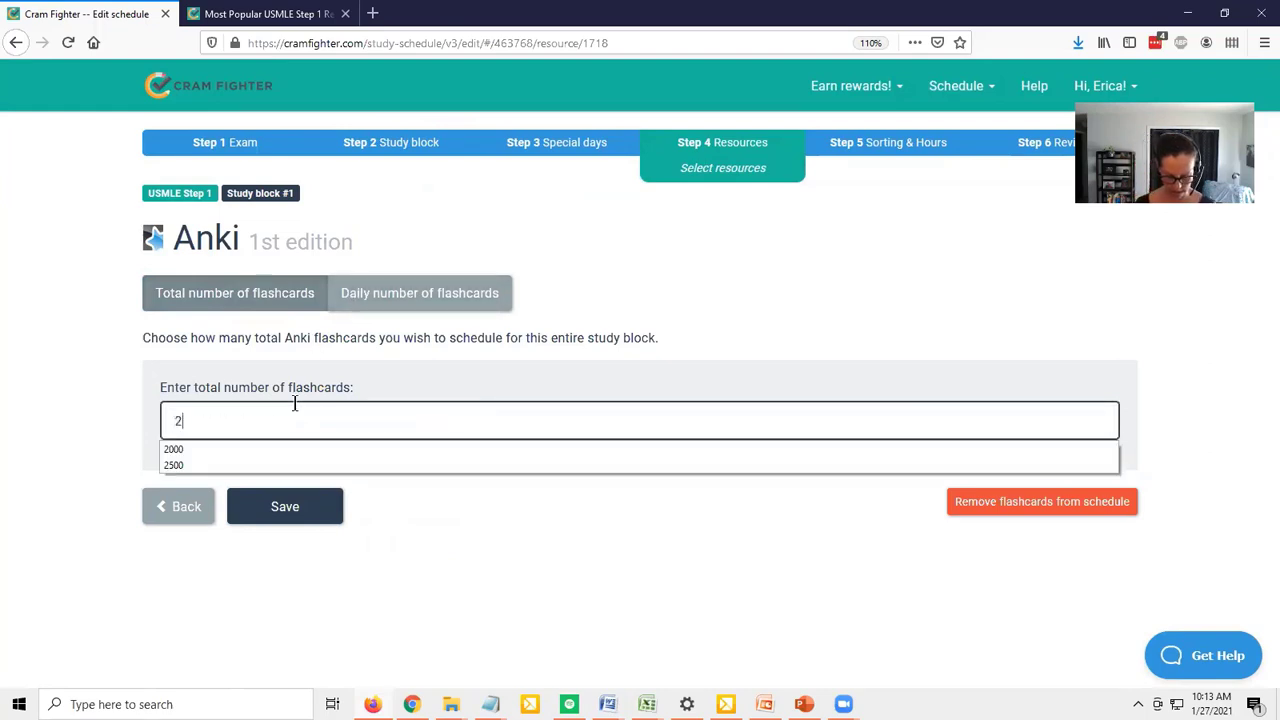
{"action": "type", "text": "500"}
{"action": "left_click", "coordinate": [283, 512]}
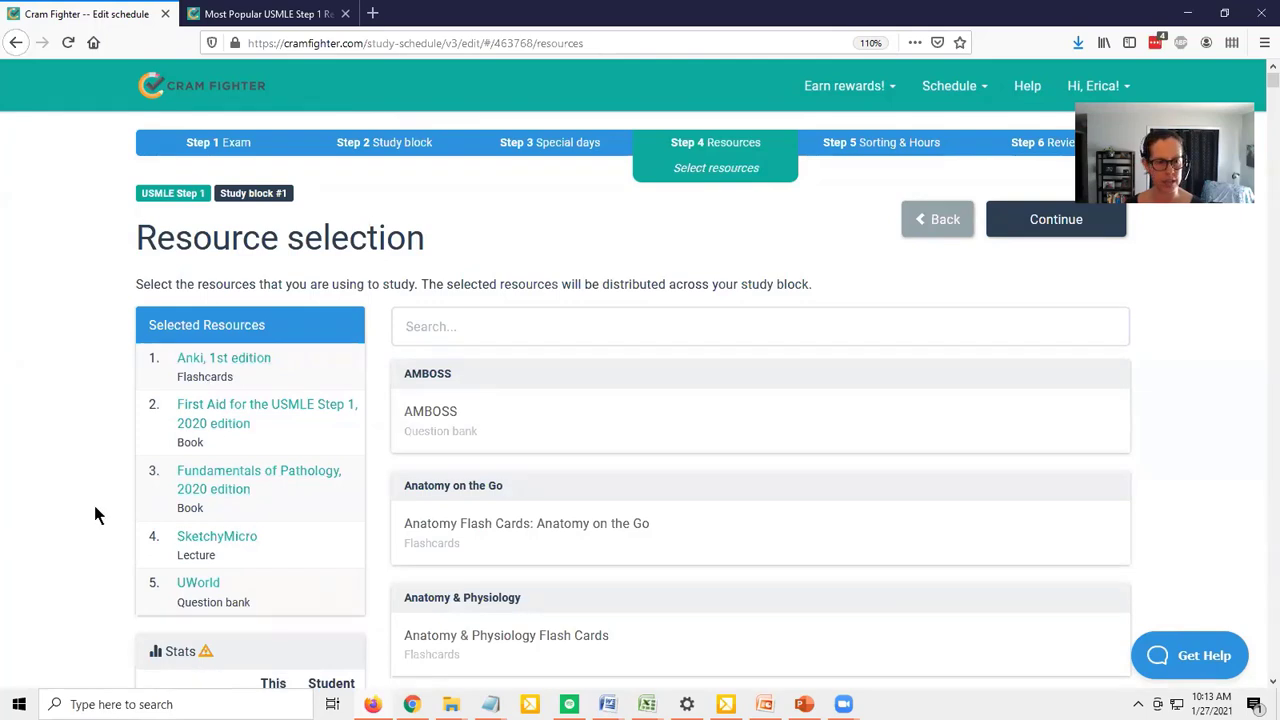
Compare this block's workload stats, such as pages per hour, with the student averages, and review the selected resources
{"action": "scroll", "coordinate": [50, 461], "scroll_direction": "down", "scroll_amount": 5}
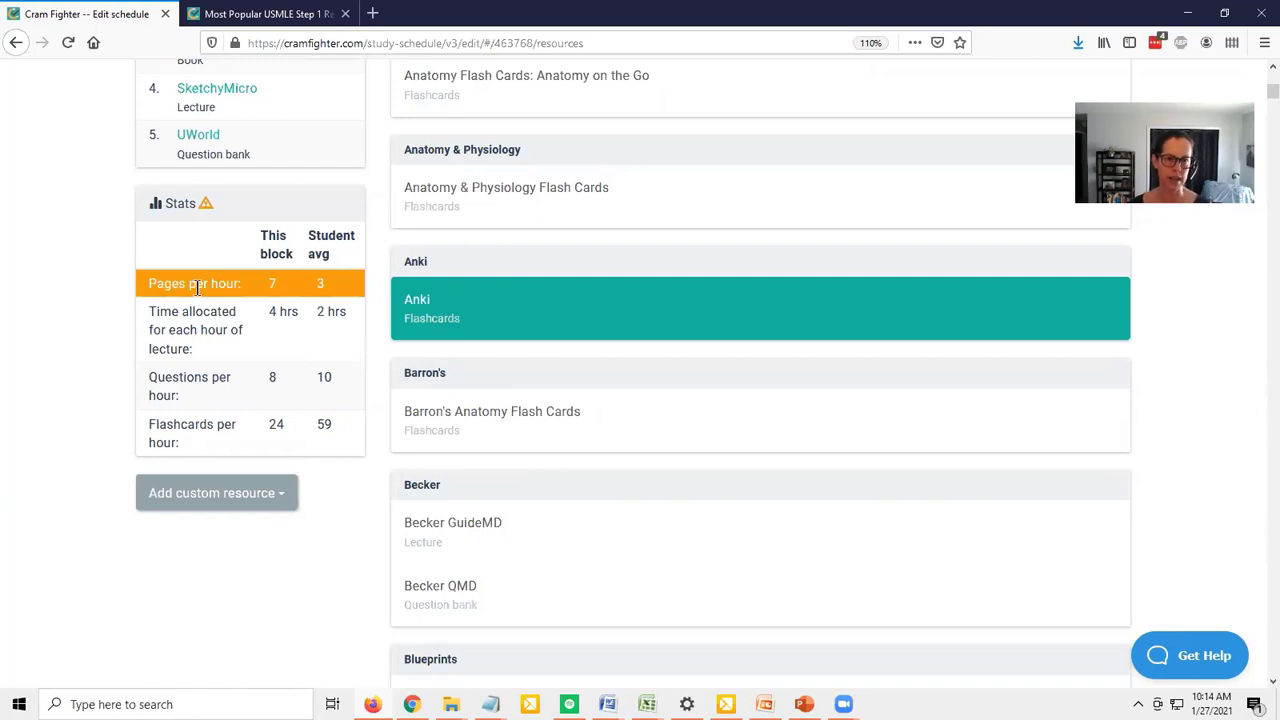
{"action": "left_click_drag", "start_coordinate": [148, 286], "coordinate": [248, 285]}
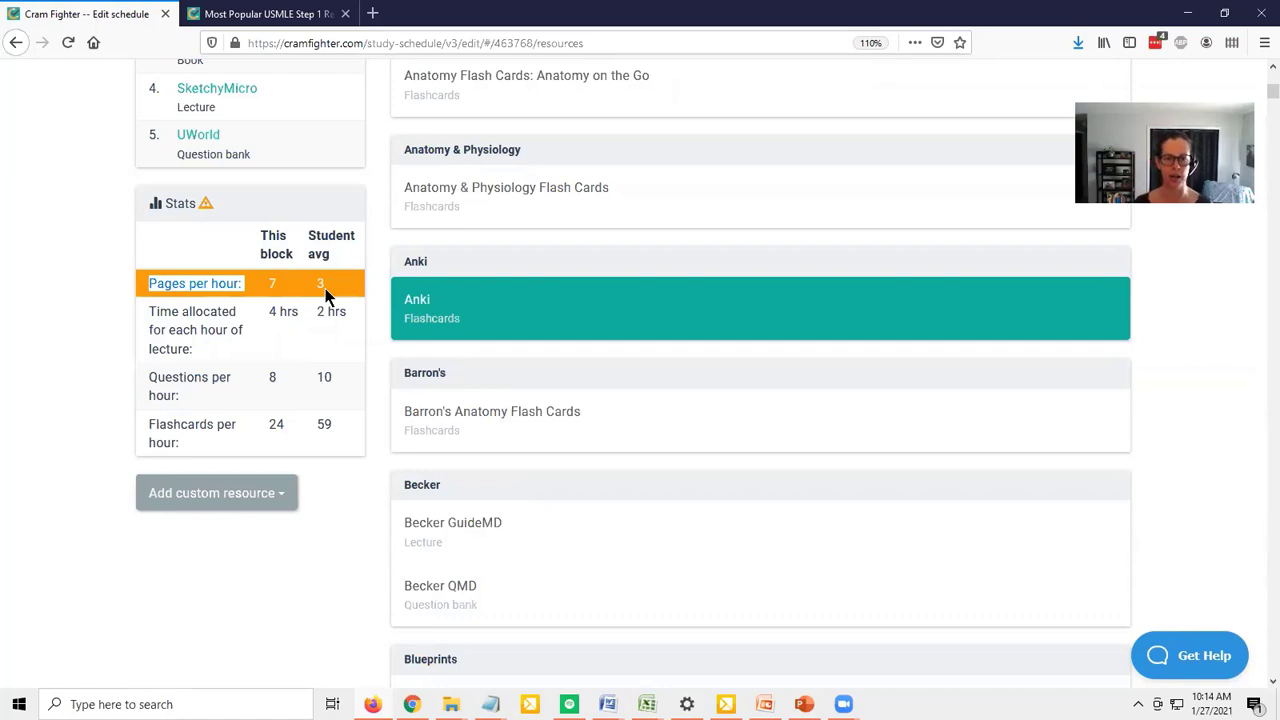
{"action": "left_click", "coordinate": [270, 282]}
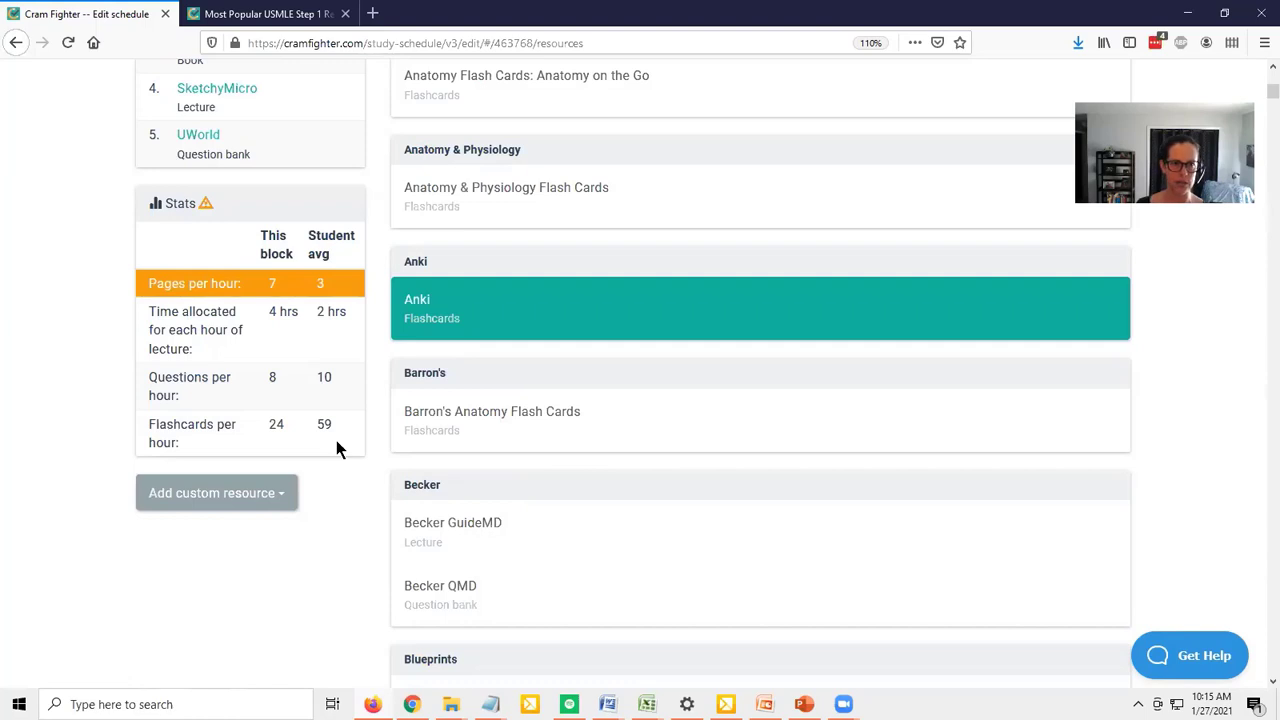
{"action": "scroll", "coordinate": [336, 448], "scroll_direction": "up", "scroll_amount": 1}
{"action": "scroll", "coordinate": [336, 448], "scroll_direction": "up", "scroll_amount": 1}
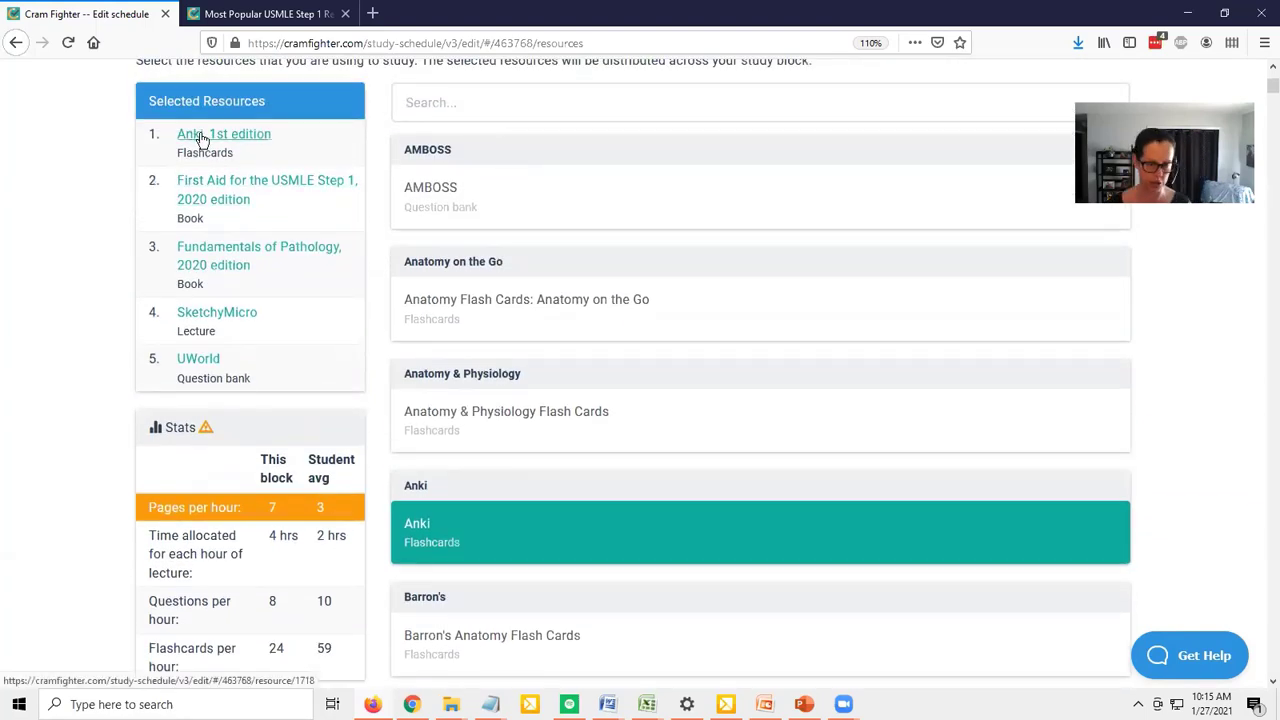
{"action": "scroll", "coordinate": [656, 260], "scroll_direction": "down", "scroll_amount": 2}
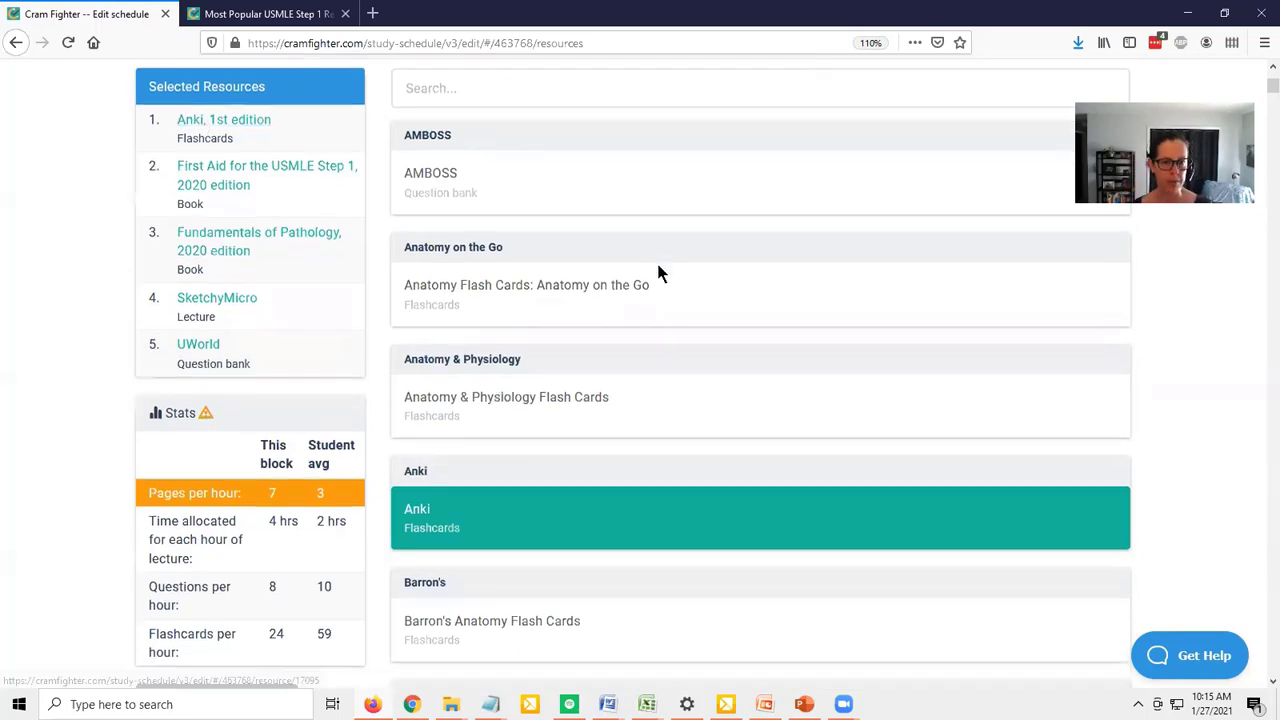
{"action": "scroll", "coordinate": [1173, 462], "scroll_direction": "up", "scroll_amount": 3}
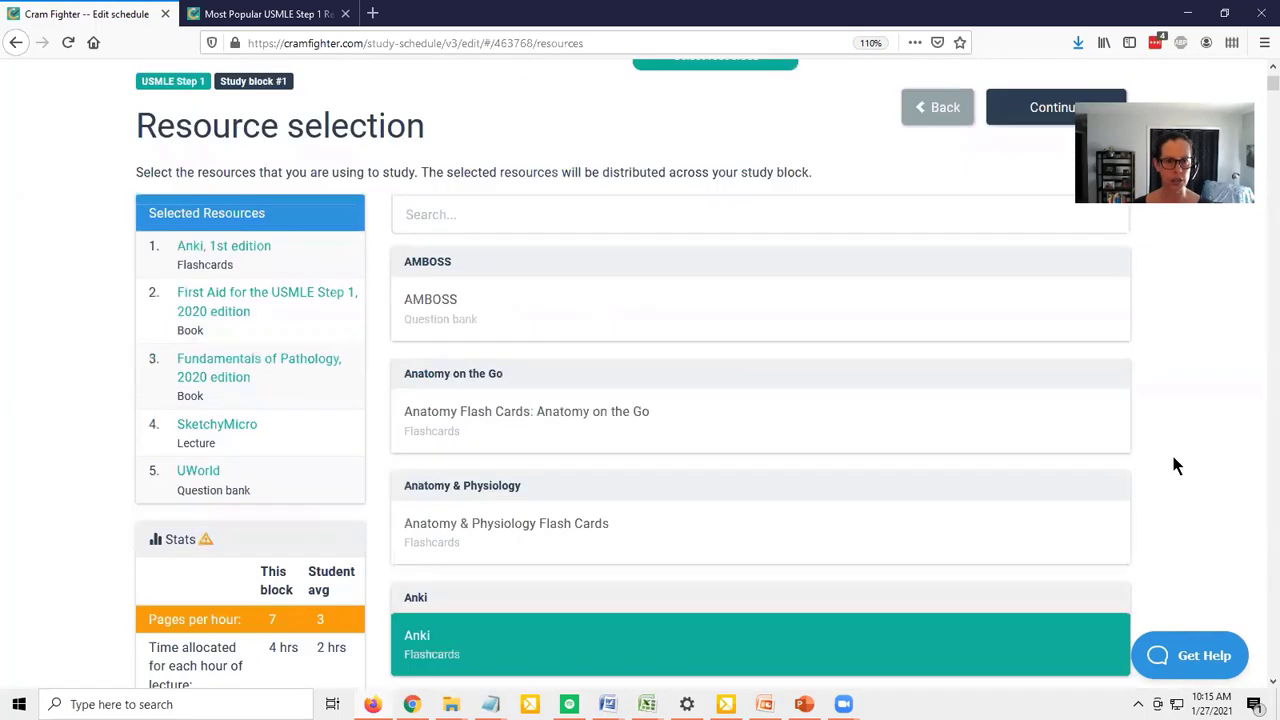
{"action": "scroll", "coordinate": [1175, 462], "scroll_direction": "up", "scroll_amount": 1}
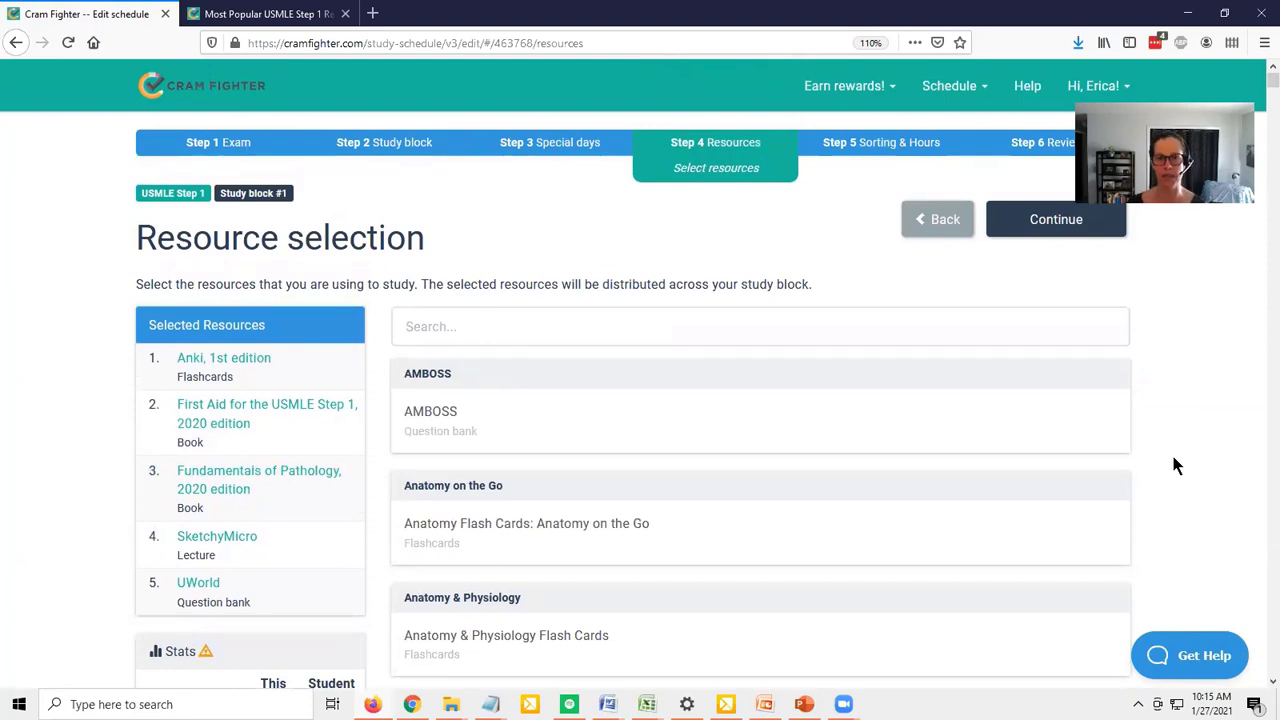
Continue to the sorting options and move Musculoskeletal System to the first place in the subject order
{"action": "left_click", "coordinate": [1034, 222]}
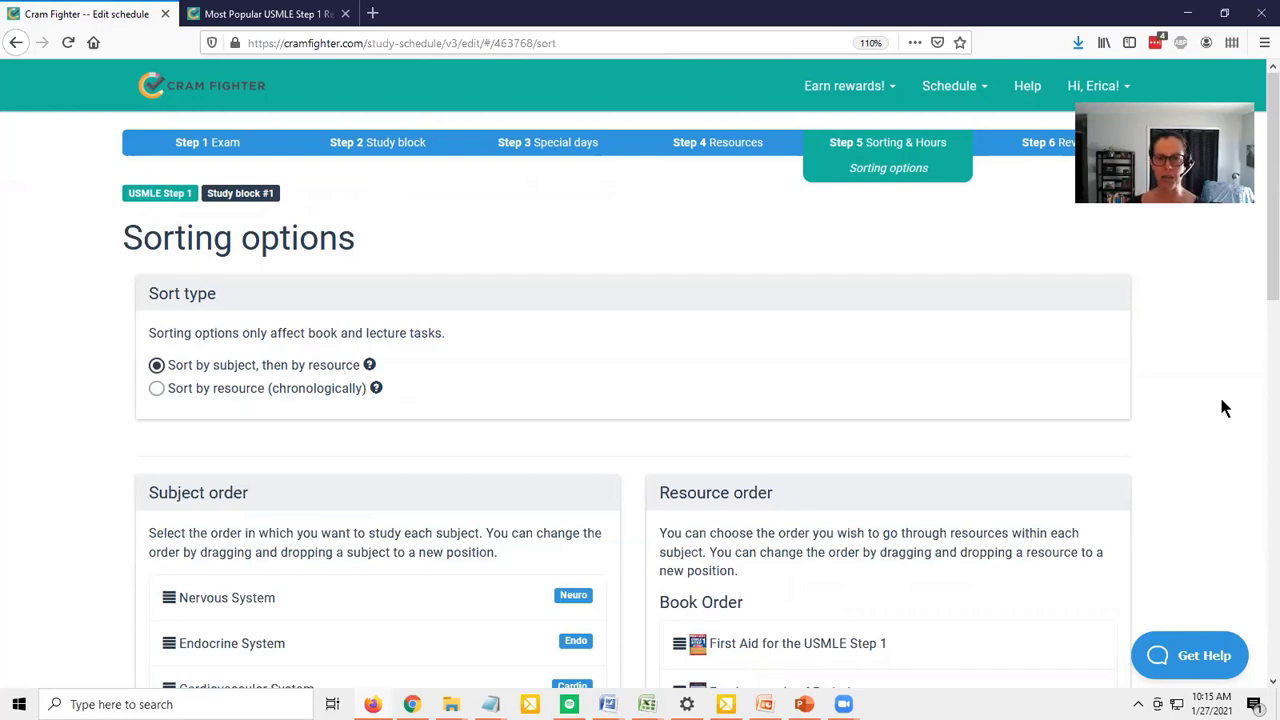
{"action": "scroll", "coordinate": [1220, 370], "scroll_direction": "down", "scroll_amount": 3}
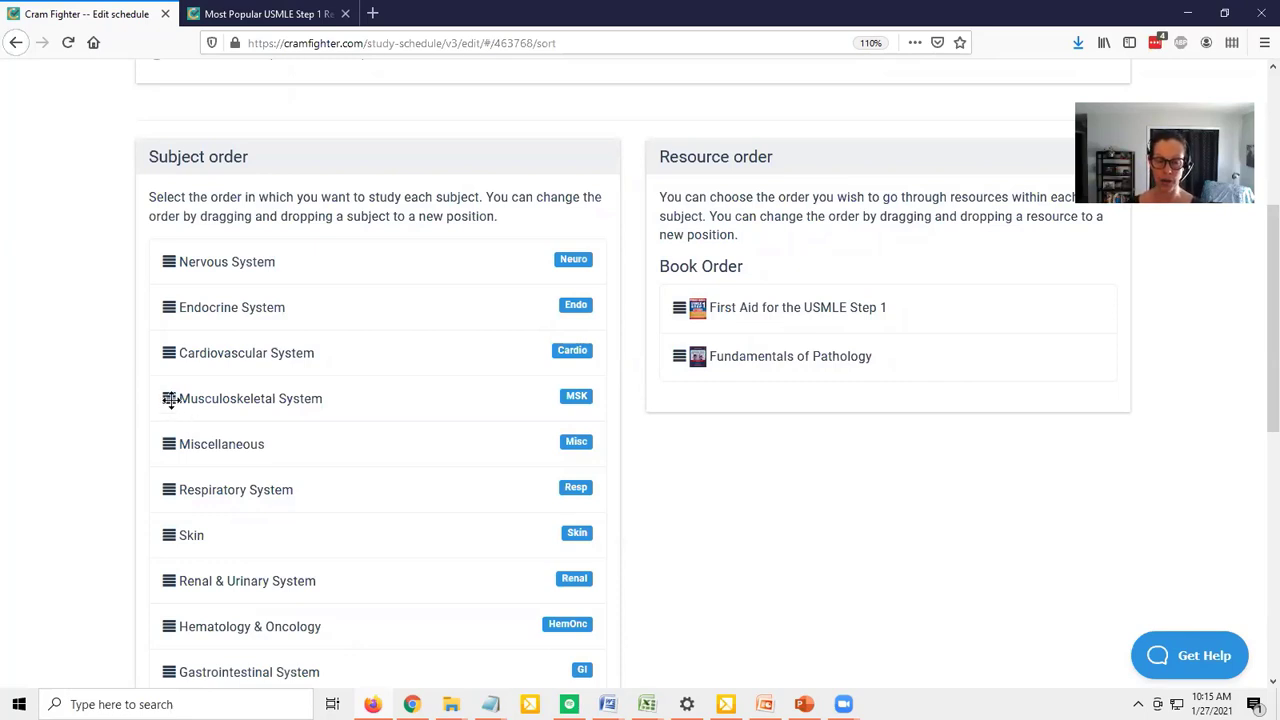
{"action": "left_click_drag", "start_coordinate": [170, 398], "coordinate": [172, 258]}
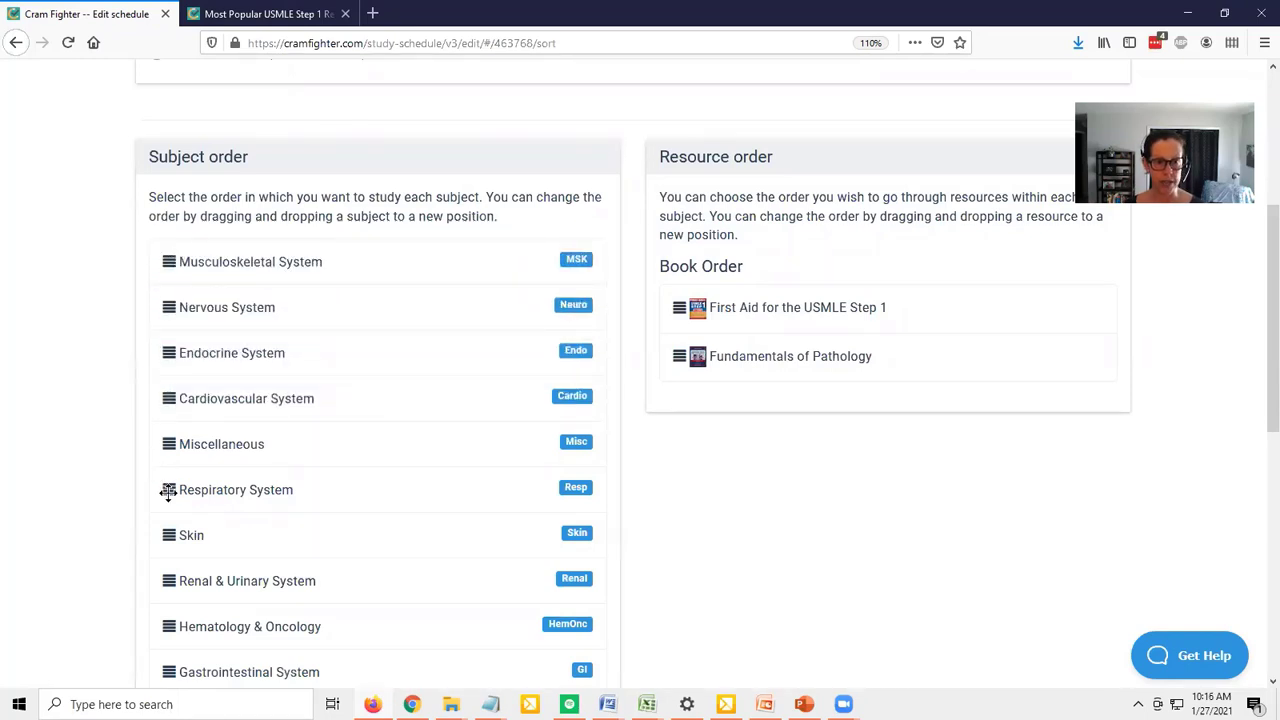
In the subject order, move Respiratory System directly below Nervous System and Microbiology directly below Musculoskeletal System
{"action": "left_click_drag", "start_coordinate": [169, 489], "coordinate": [182, 306]}
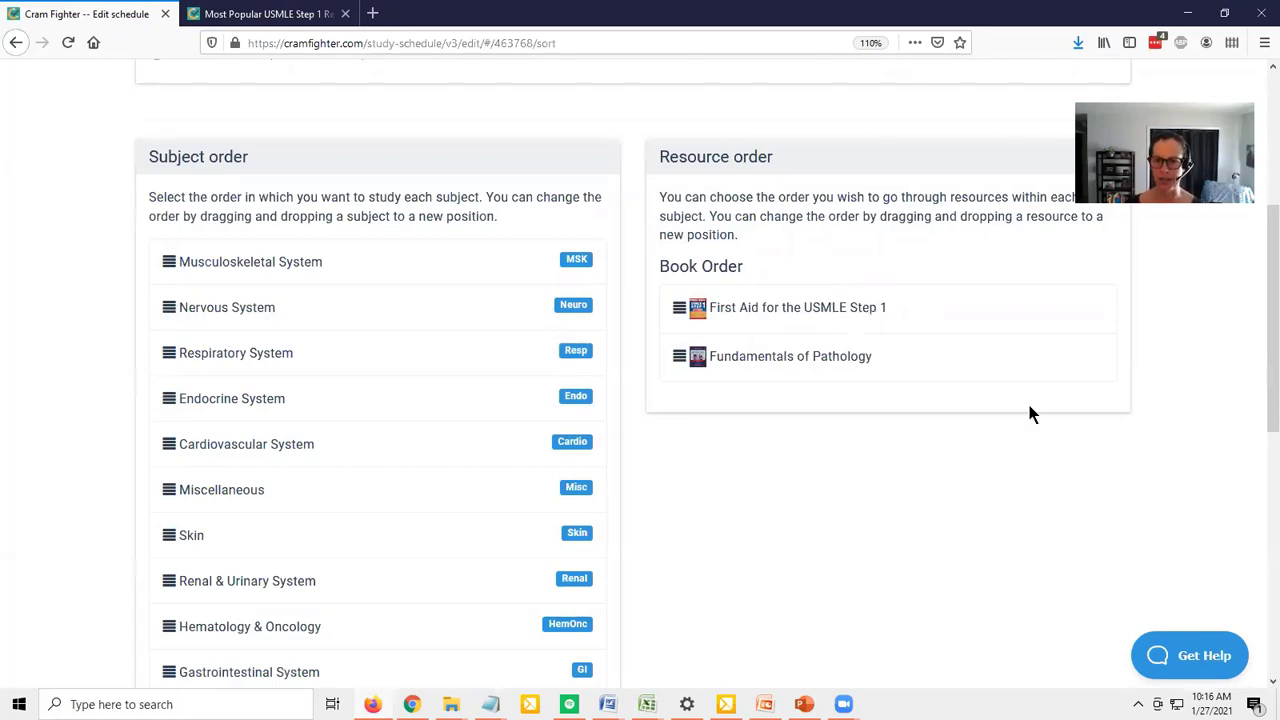
{"action": "scroll", "coordinate": [1184, 393], "scroll_direction": "up", "scroll_amount": 2}
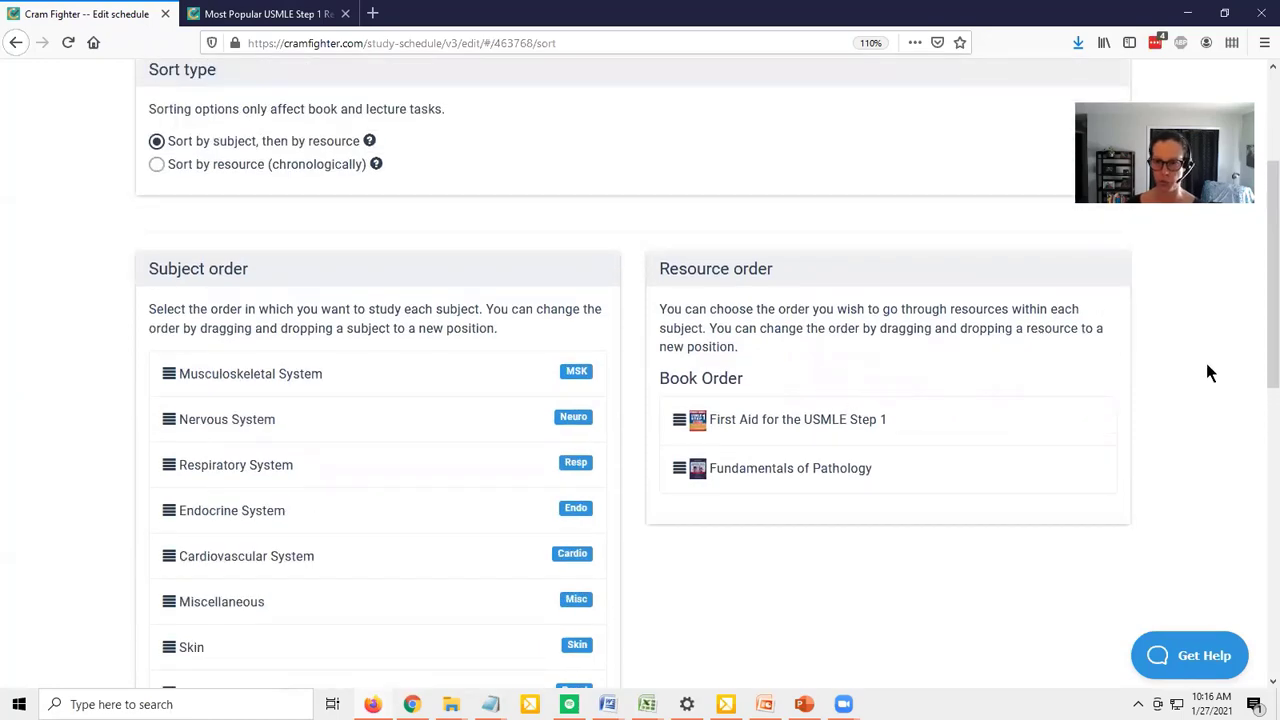
{"action": "scroll", "coordinate": [655, 640], "scroll_direction": "down", "scroll_amount": 3}
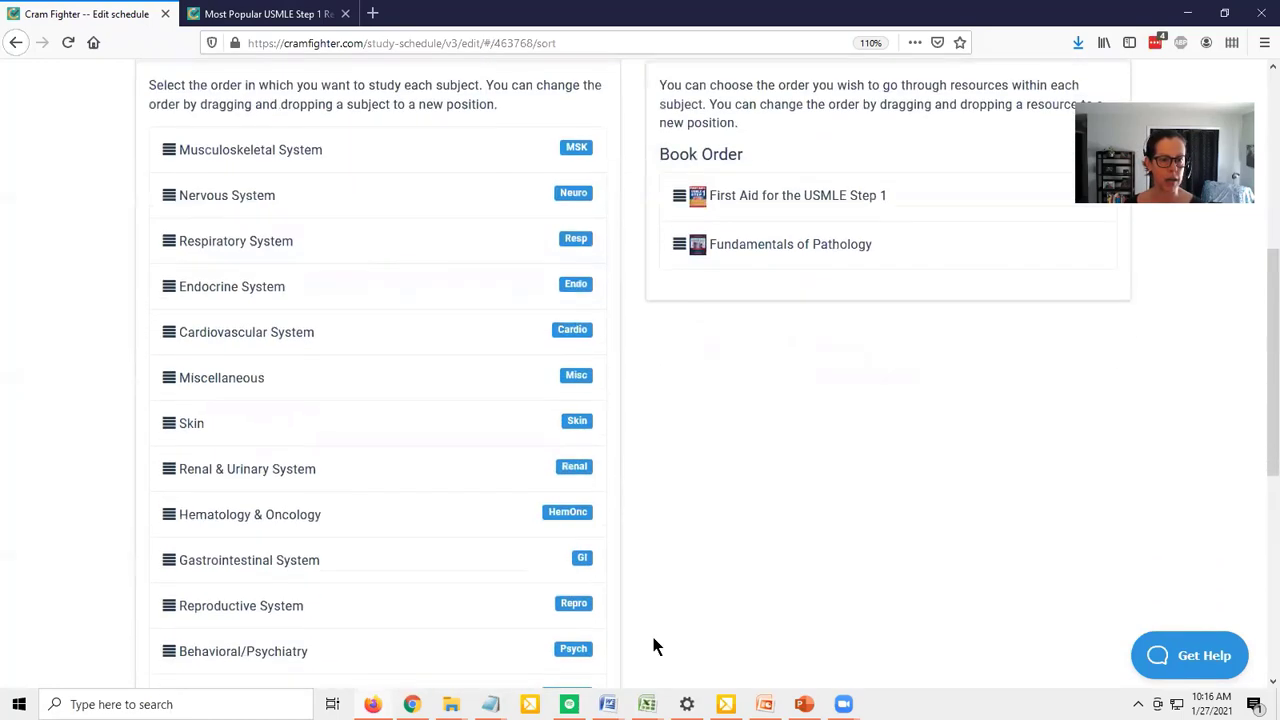
{"action": "scroll", "coordinate": [294, 605], "scroll_direction": "down", "scroll_amount": 3}
{"action": "scroll", "coordinate": [294, 605], "scroll_direction": "down", "scroll_amount": 2}
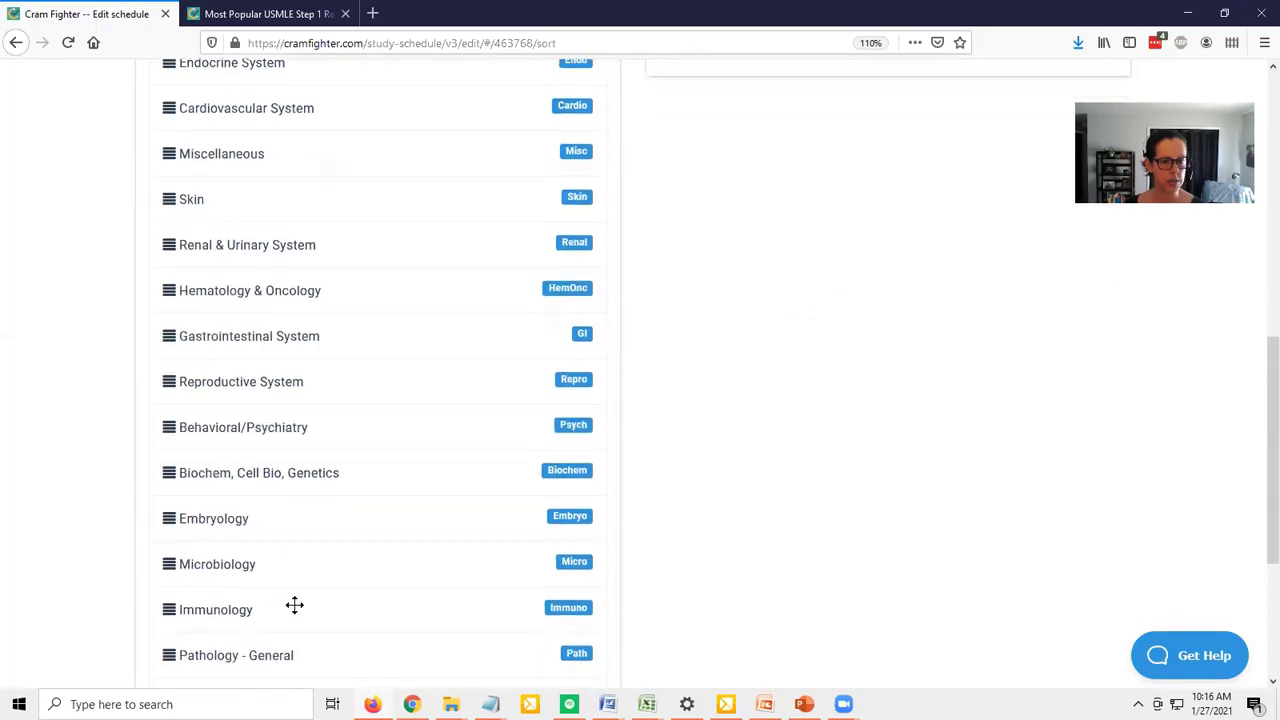
{"action": "scroll", "coordinate": [294, 604], "scroll_direction": "up", "scroll_amount": 8}
{"action": "scroll", "coordinate": [294, 604], "scroll_direction": "down", "scroll_amount": 8}
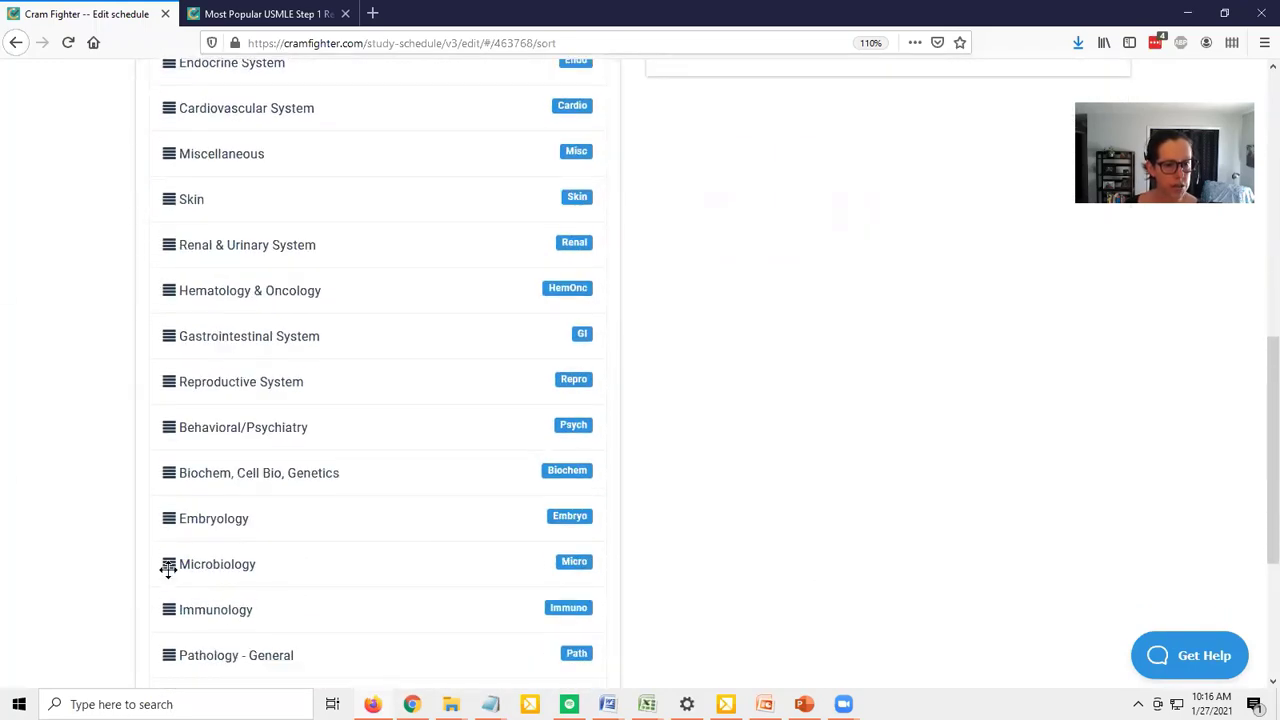
{"action": "left_click_drag", "start_coordinate": [172, 562], "coordinate": [171, 631]}
{"action": "left_click_drag", "start_coordinate": [174, 594], "coordinate": [168, 590]}
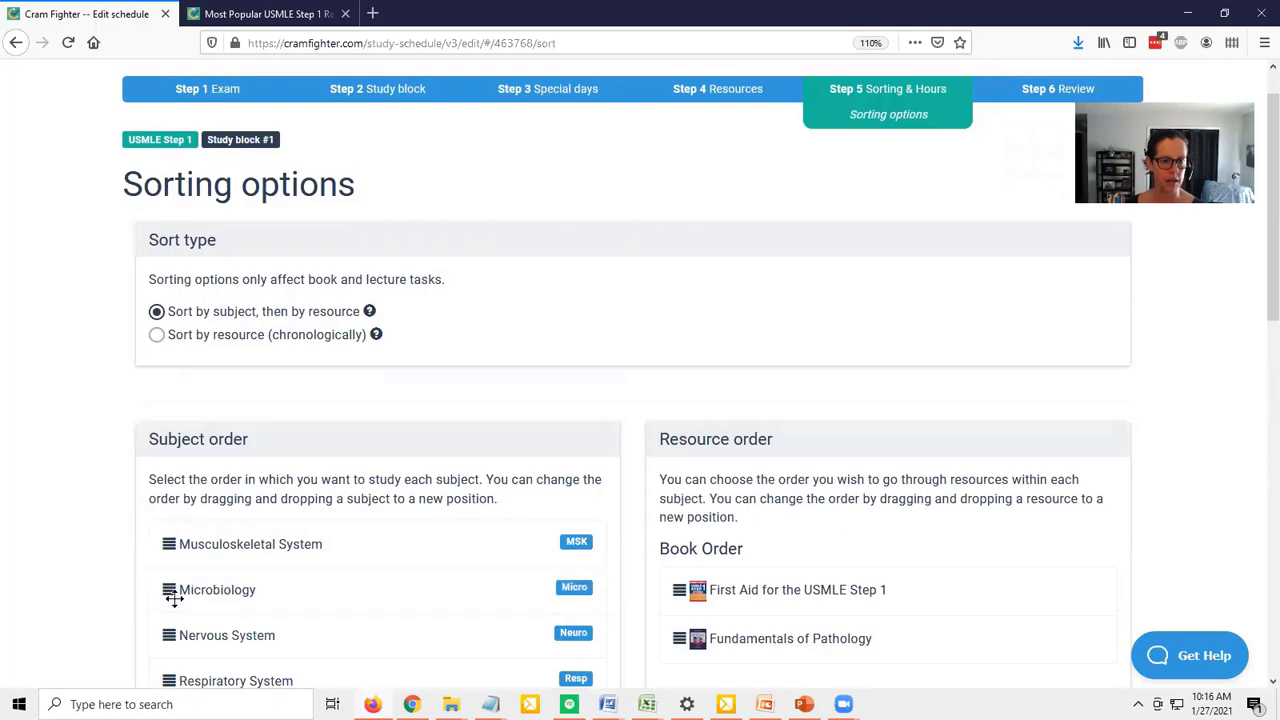
Review the full subject and resource order and save the sorting options to continue to the study hours
{"action": "scroll", "coordinate": [1219, 379], "scroll_direction": "down", "scroll_amount": 2}
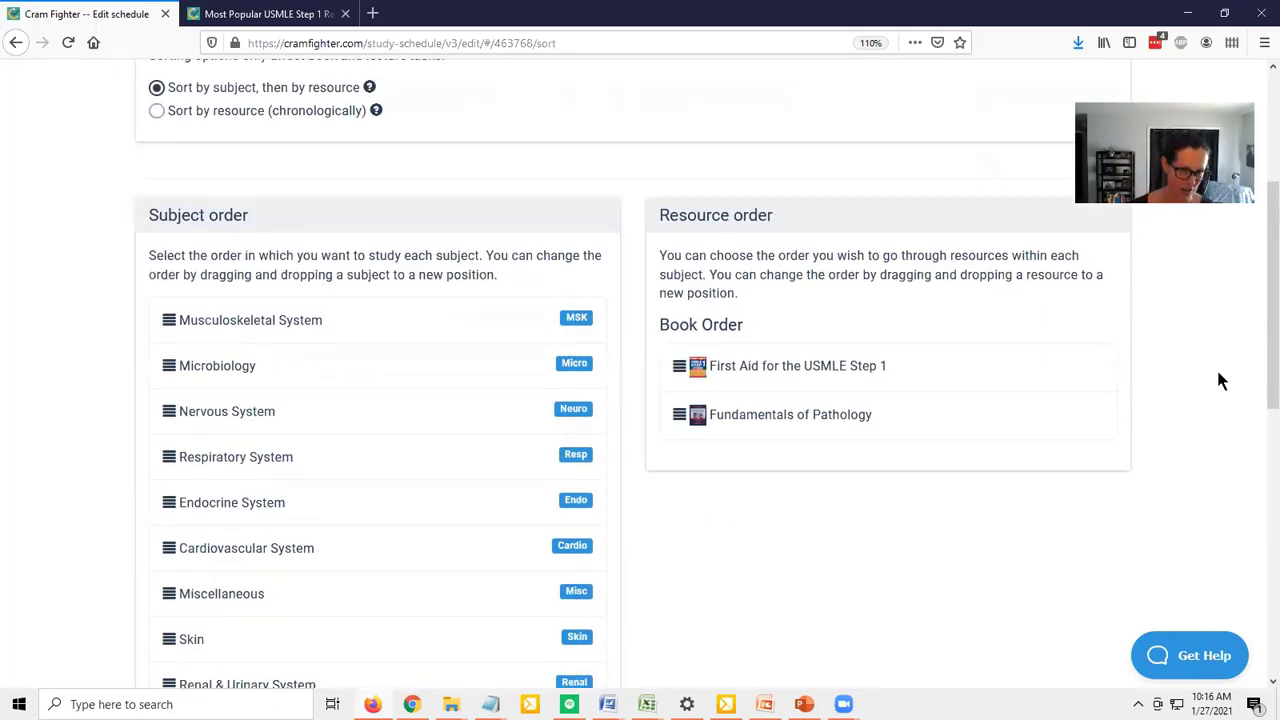
{"action": "scroll", "coordinate": [1219, 379], "scroll_direction": "down", "scroll_amount": 6}
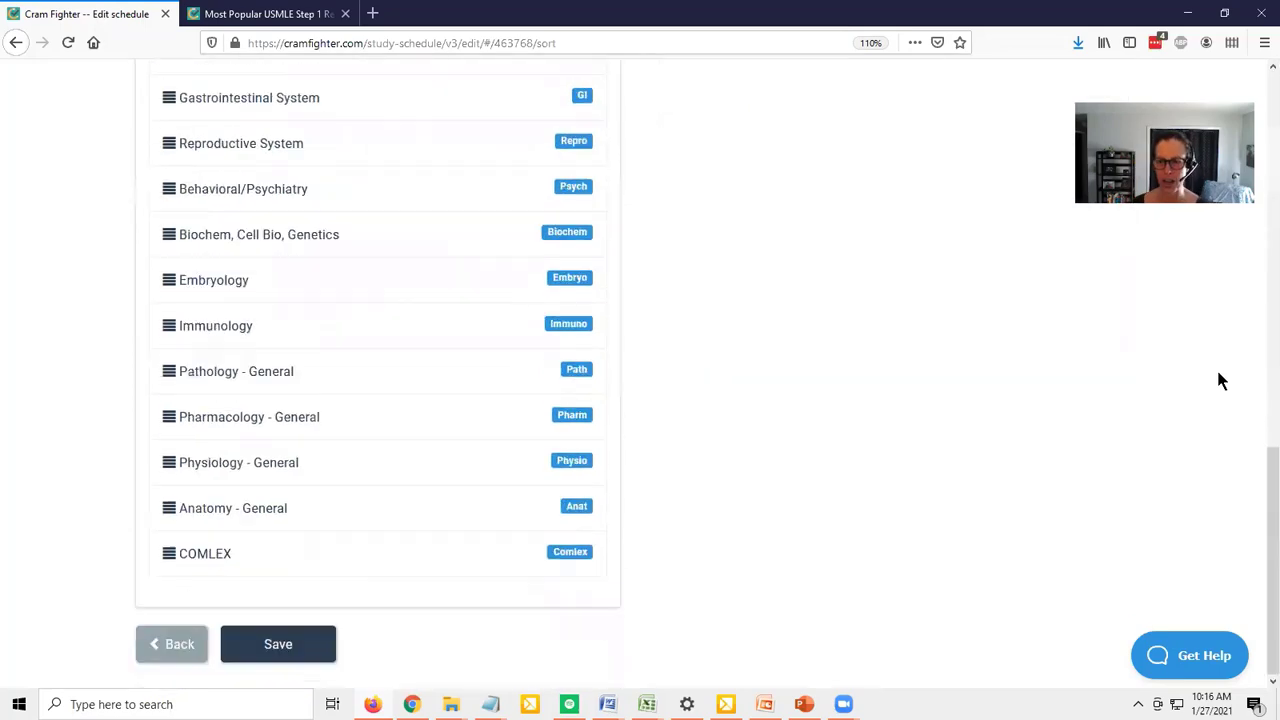
{"action": "scroll", "coordinate": [870, 405], "scroll_direction": "up", "scroll_amount": 8}
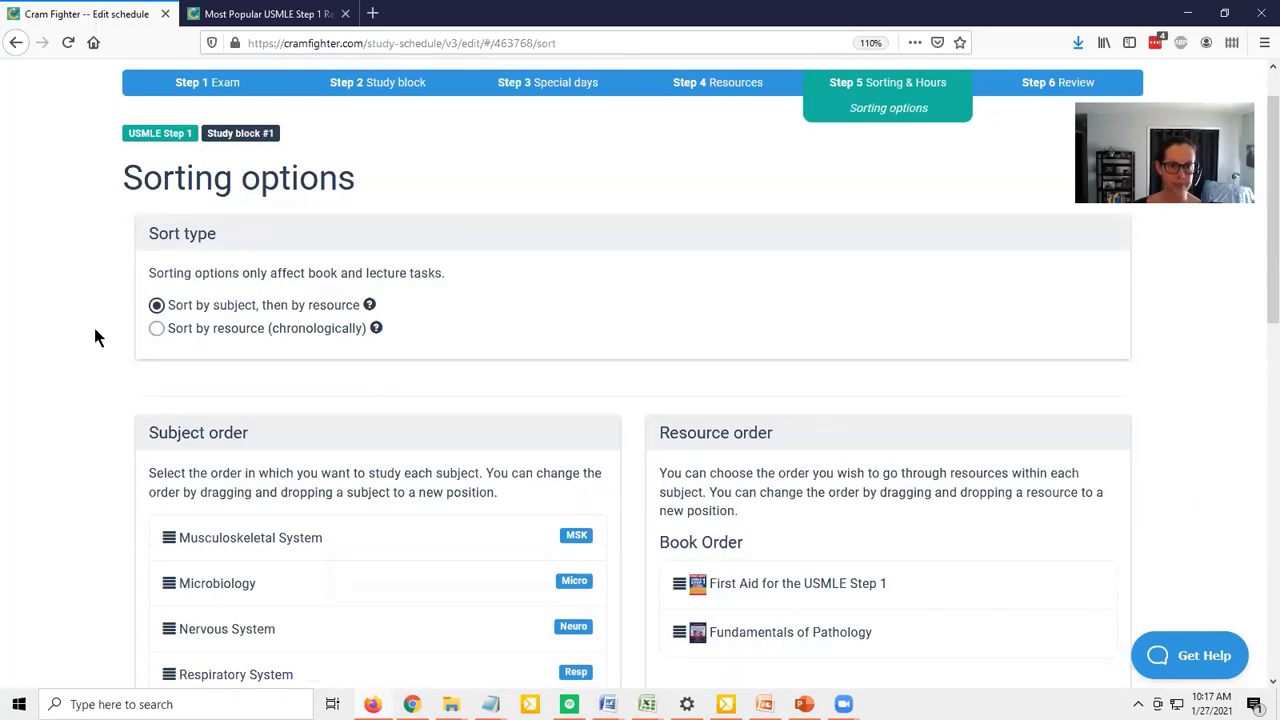
{"action": "scroll", "coordinate": [93, 324], "scroll_direction": "down", "scroll_amount": 10}
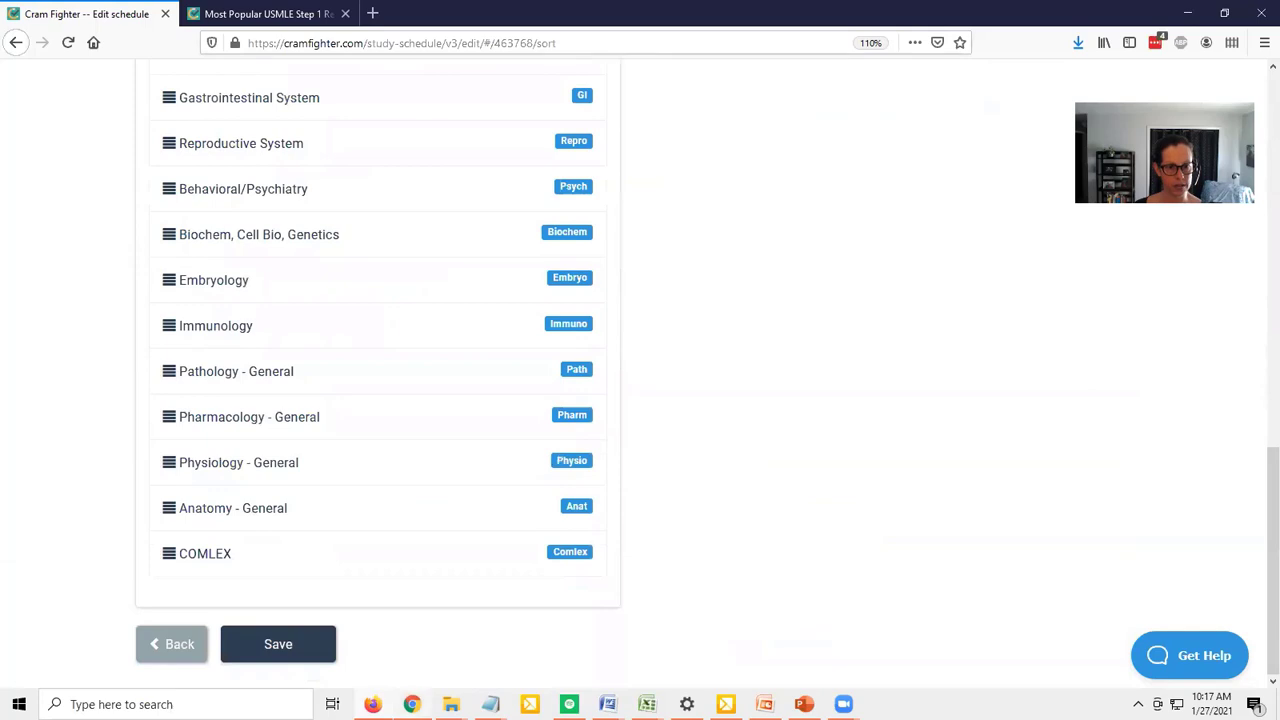
{"action": "left_click", "coordinate": [307, 640]}
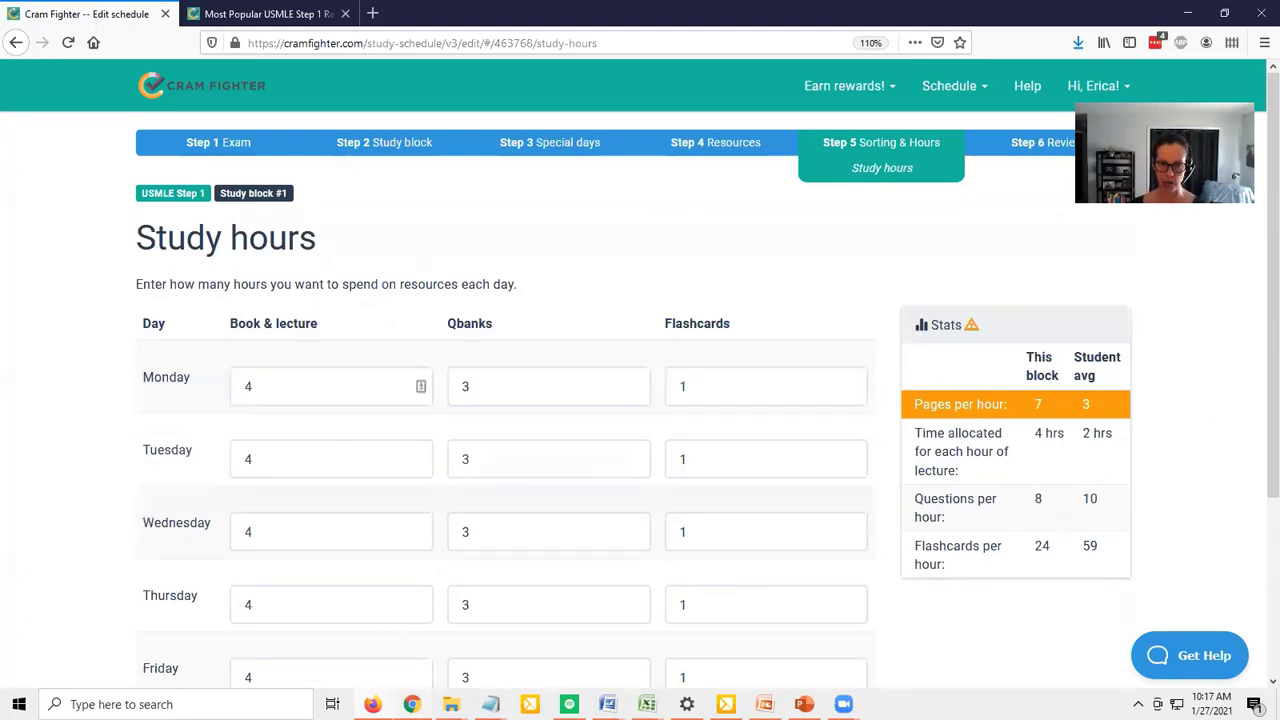
Set Monday's study hours to 2 for book and lecture and 2 for Qbanks
{"action": "scroll", "coordinate": [347, 446], "scroll_direction": "down", "scroll_amount": 2}
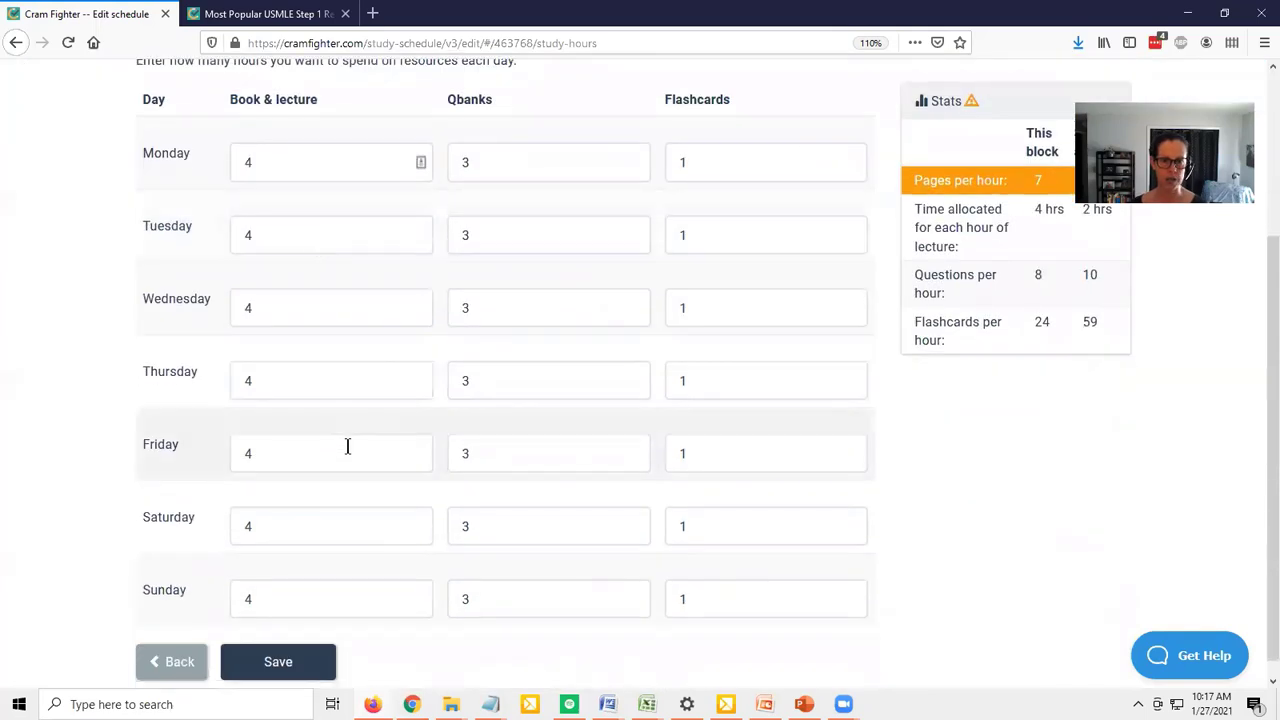
{"action": "left_click", "coordinate": [280, 153]}
{"action": "key", "text": "BackSpace"}
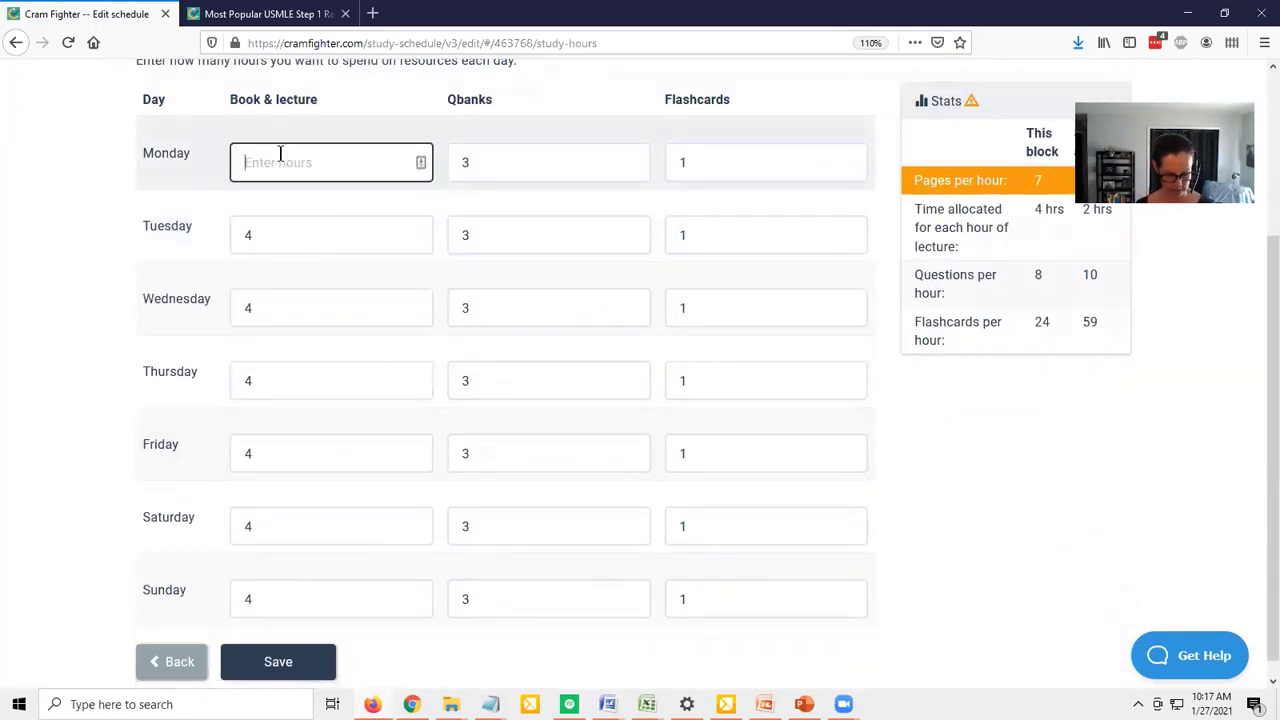
{"action": "type", "text": "2"}
{"action": "key", "text": "Tab"}
{"action": "type", "text": "2"}
{"action": "key", "text": "Tab"}
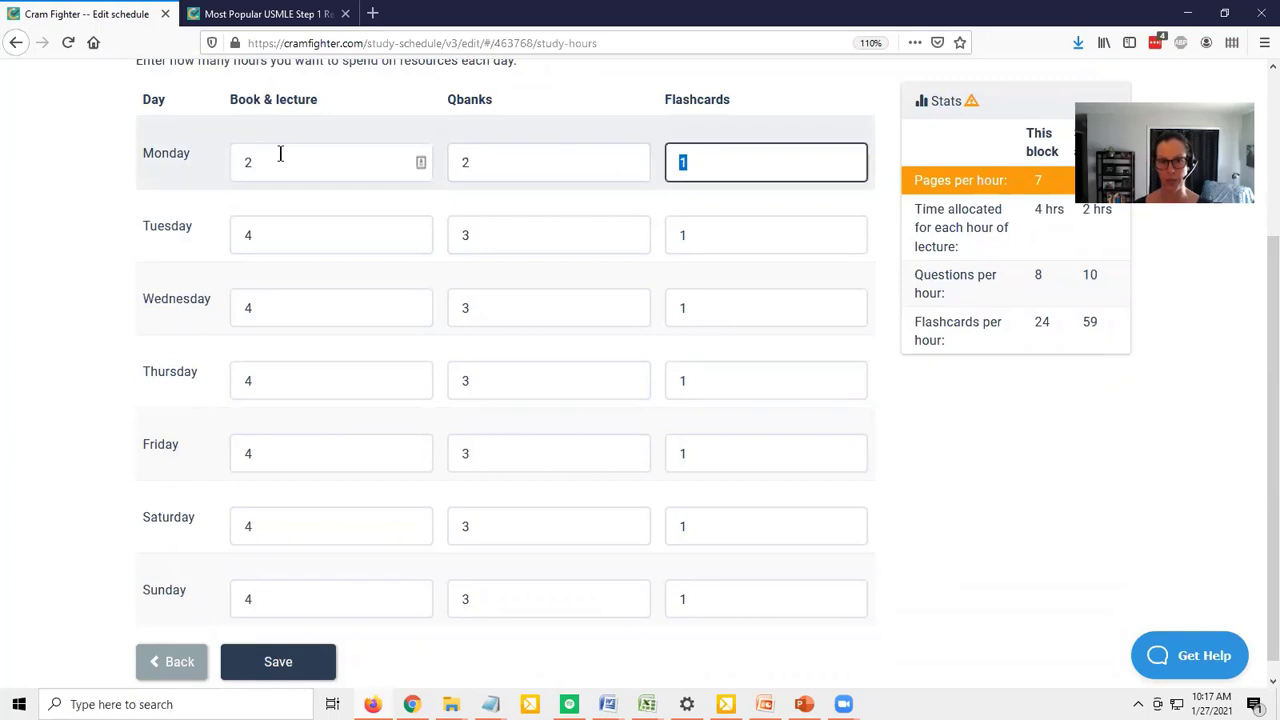
Set Tuesday's study hours to 2 for book and lecture and 2 for Qbanks
{"action": "key", "text": "Tab"}
{"action": "type", "text": "2"}
{"action": "key", "text": "Tab"}
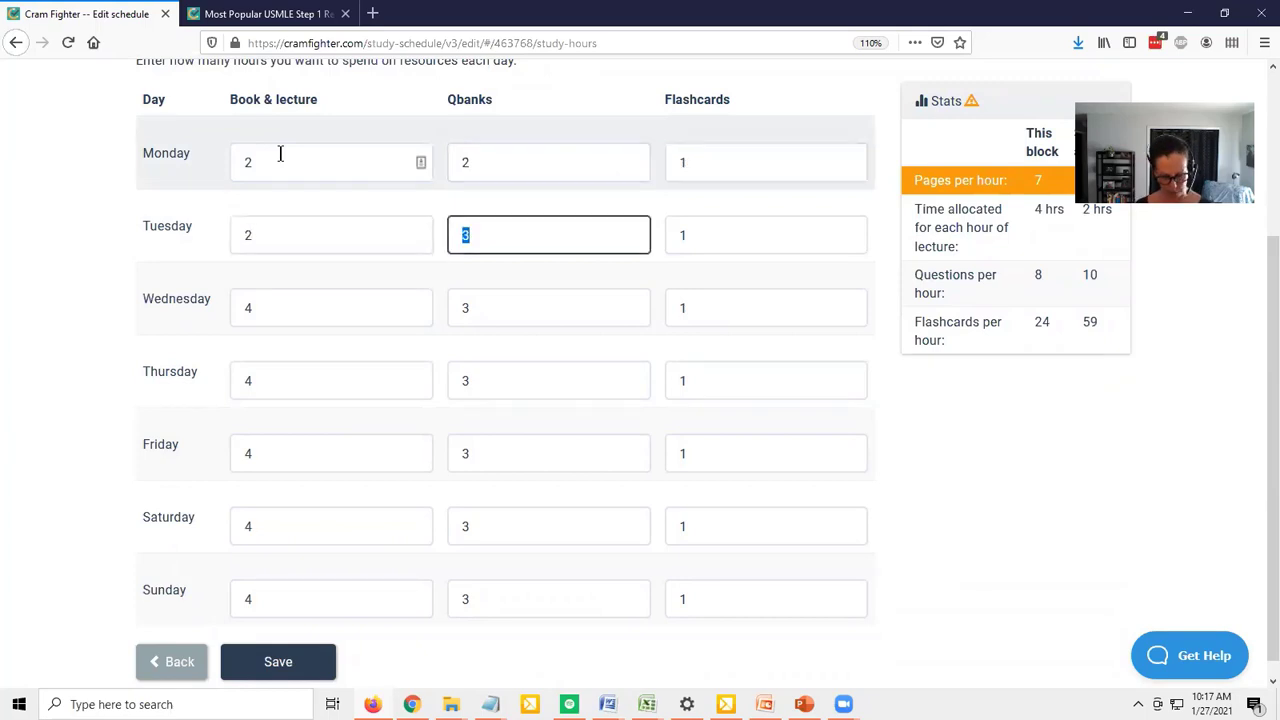
{"action": "type", "text": "2"}
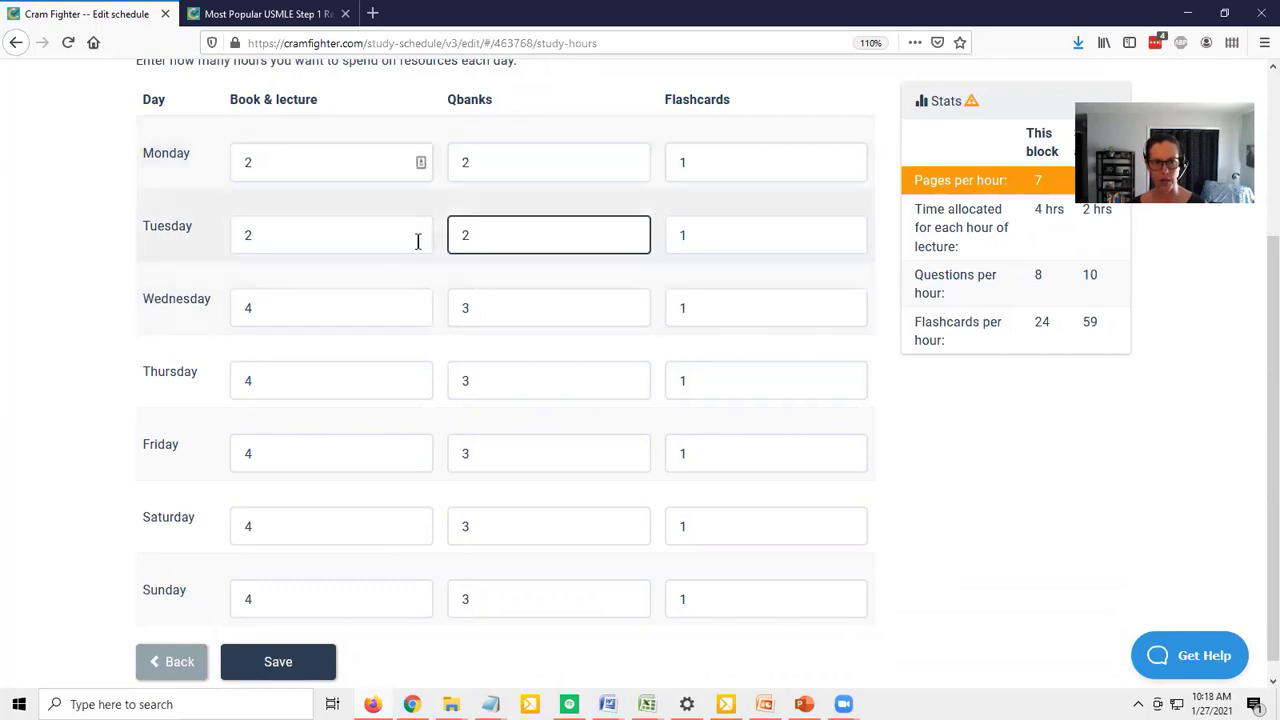
Set Saturday's study hours to 5 for book and lecture and 2 for Qbanks
{"action": "left_click", "coordinate": [262, 527]}
{"action": "key", "text": "BackSpace"}
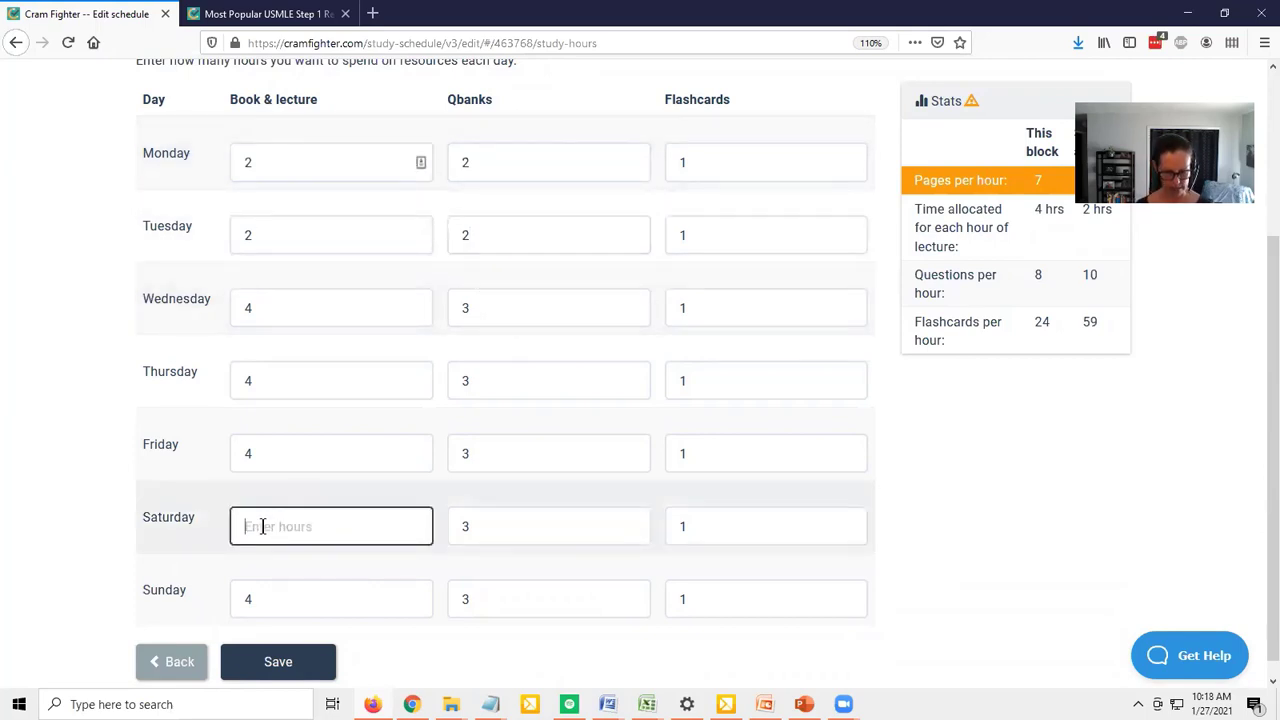
{"action": "type", "text": "5"}
{"action": "key", "text": "Tab"}
{"action": "key", "text": "BackSpace"}
{"action": "type", "text": "2"}
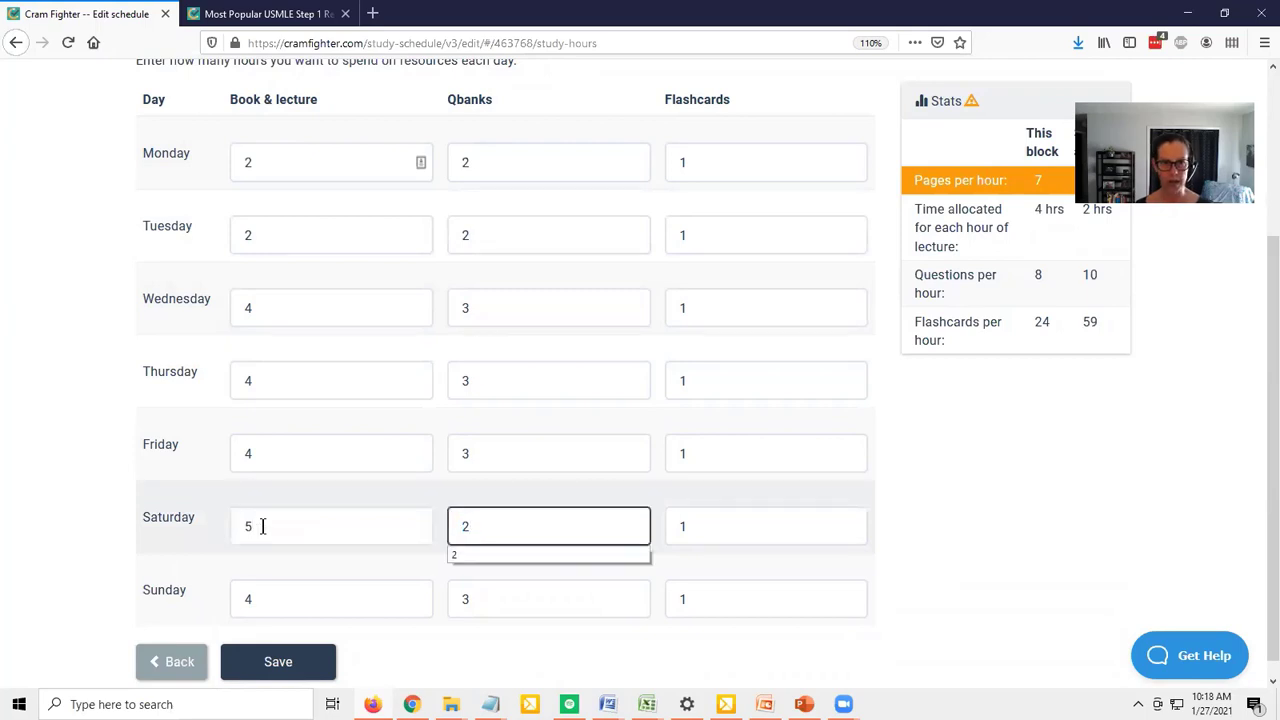
{"action": "key", "text": "Tab"}
Set Sunday's study hours to 6 for book and lecture and 4 for Qbanks
{"action": "key", "text": "Tab"}
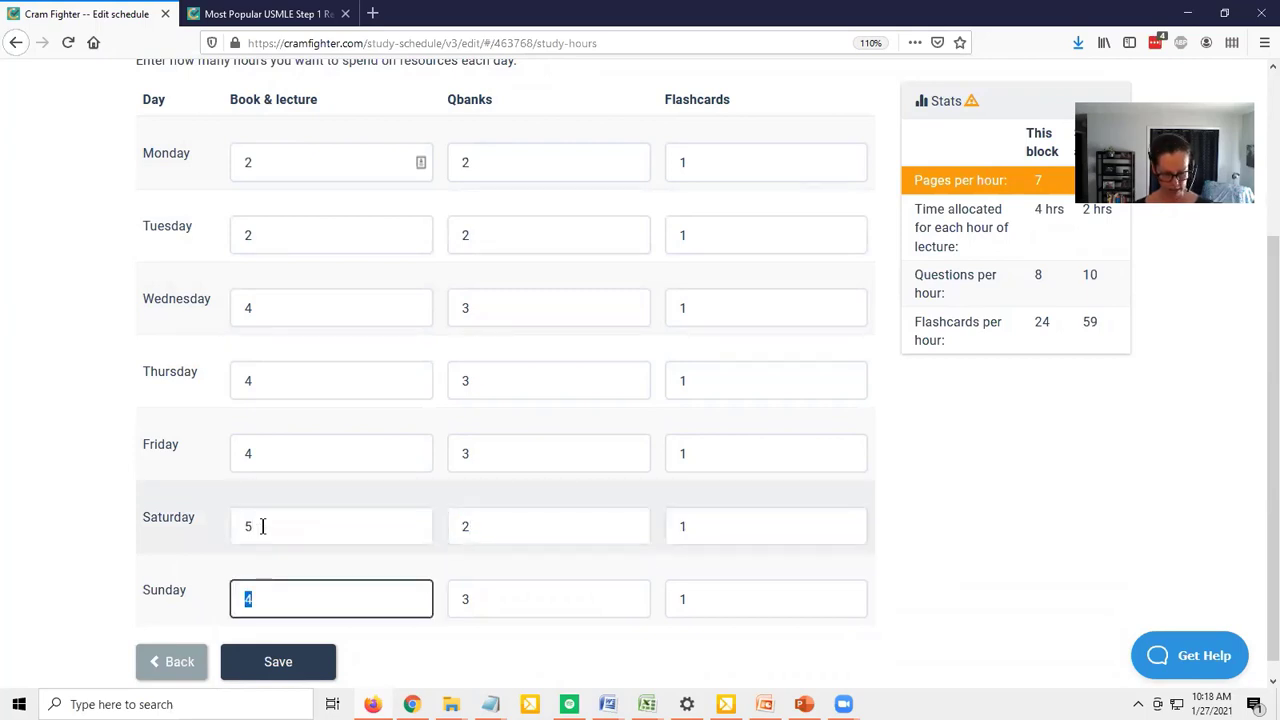
{"action": "type", "text": "6"}
{"action": "key", "text": "Tab"}
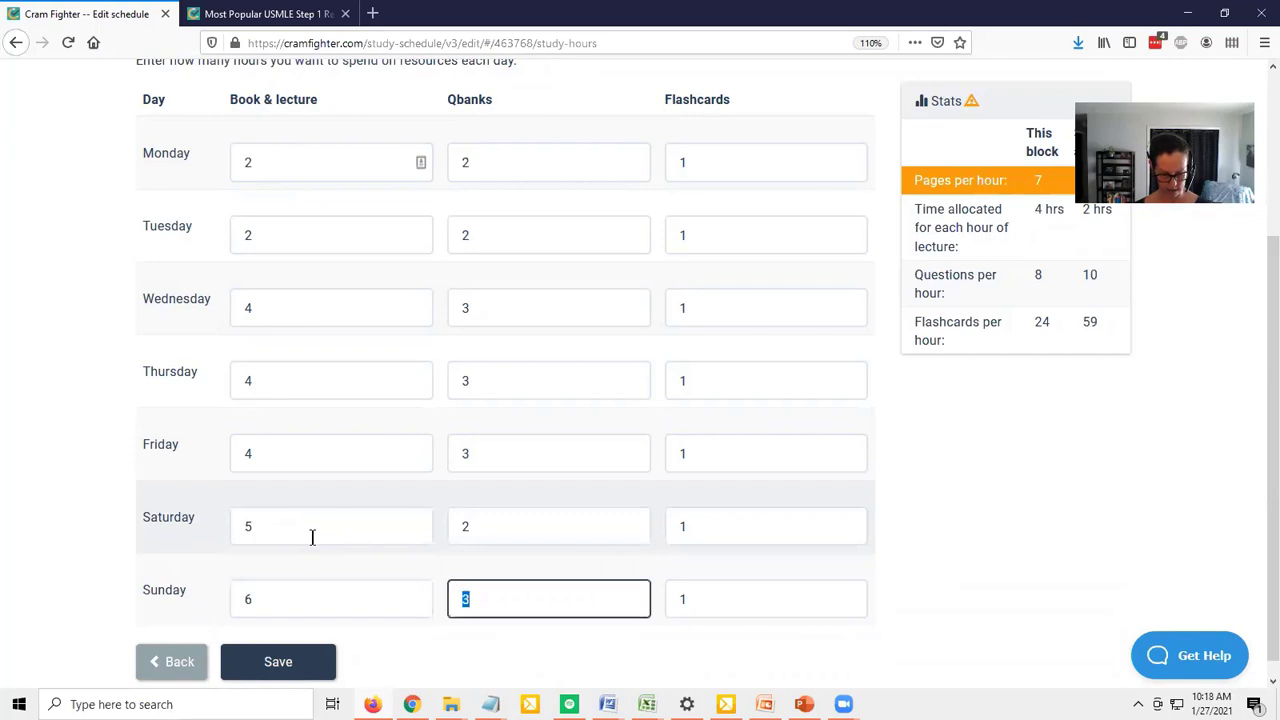
{"action": "type", "text": "4"}
Change Saturday's Qbanks study time to 4 hours
{"action": "double_click", "coordinate": [507, 530]}
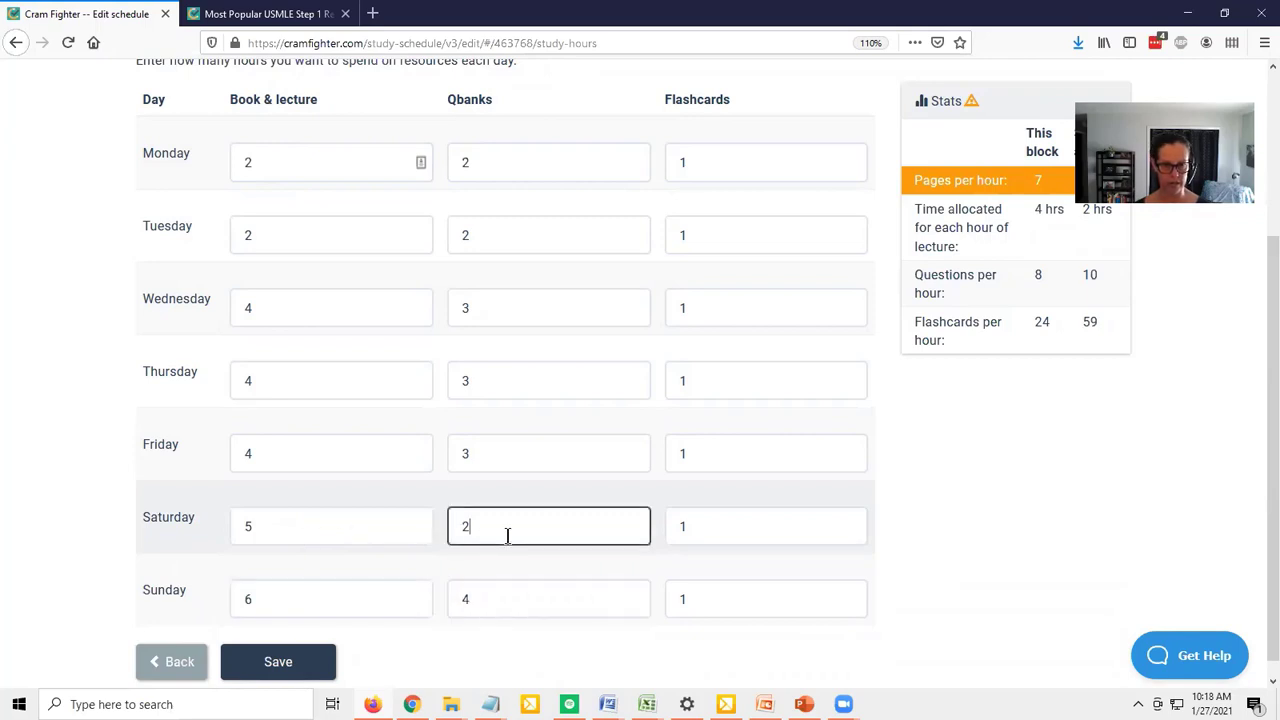
{"action": "key", "text": "BackSpace"}
{"action": "type", "text": "4"}
{"action": "left_click", "coordinate": [925, 538]}
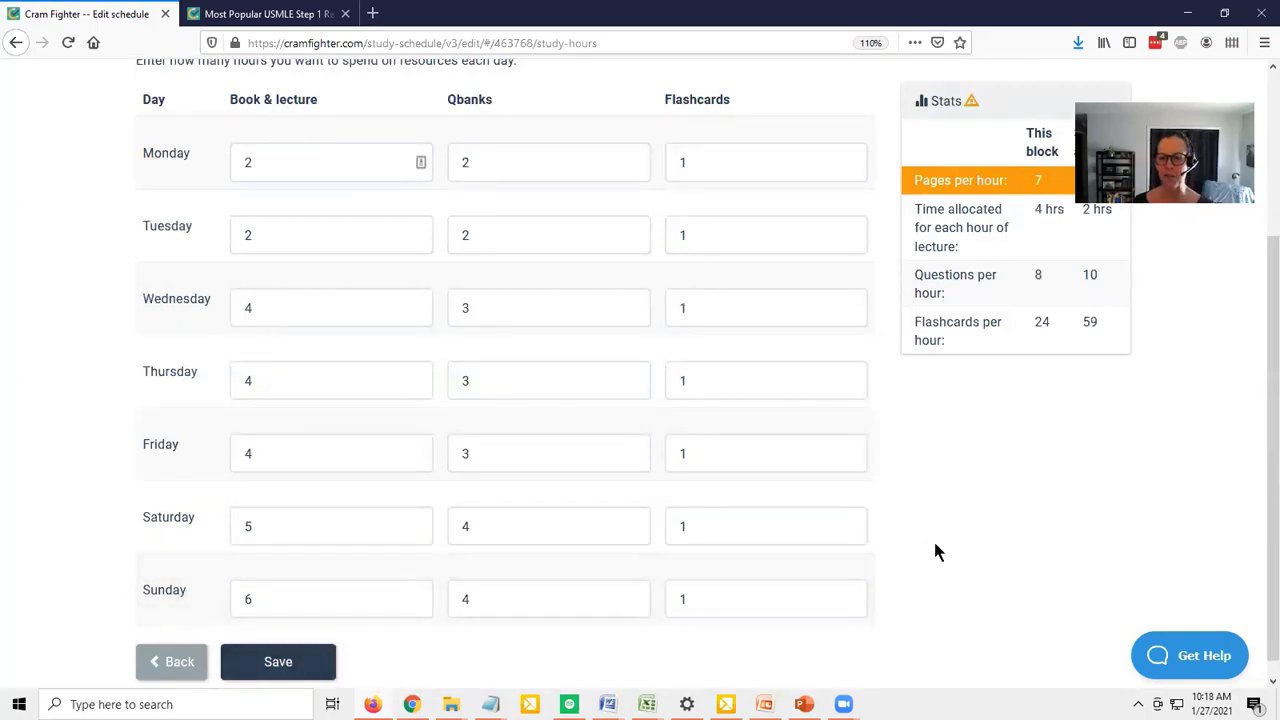
Check the daily hours alongside the block stats and save the study hours to reach the study block summary
{"action": "scroll", "coordinate": [933, 538], "scroll_direction": "up", "scroll_amount": 3}
{"action": "scroll", "coordinate": [935, 543], "scroll_direction": "down", "scroll_amount": 3}
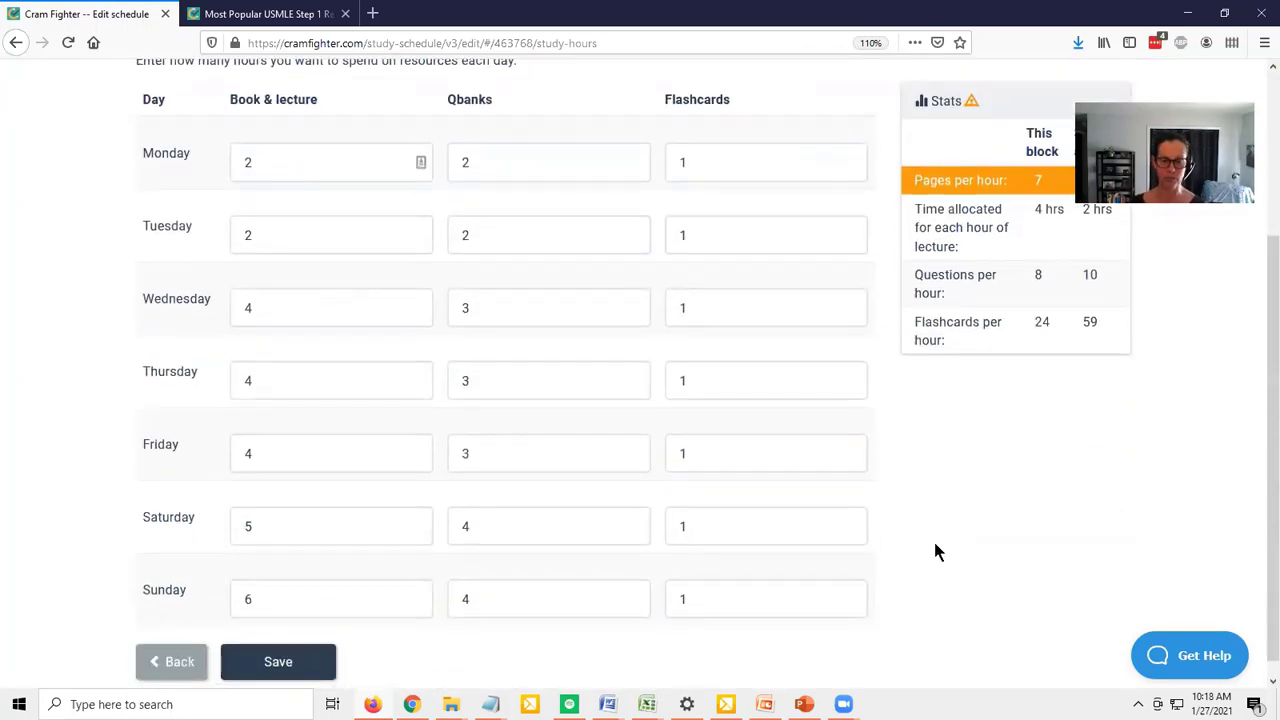
{"action": "scroll", "coordinate": [935, 552], "scroll_direction": "up", "scroll_amount": 1}
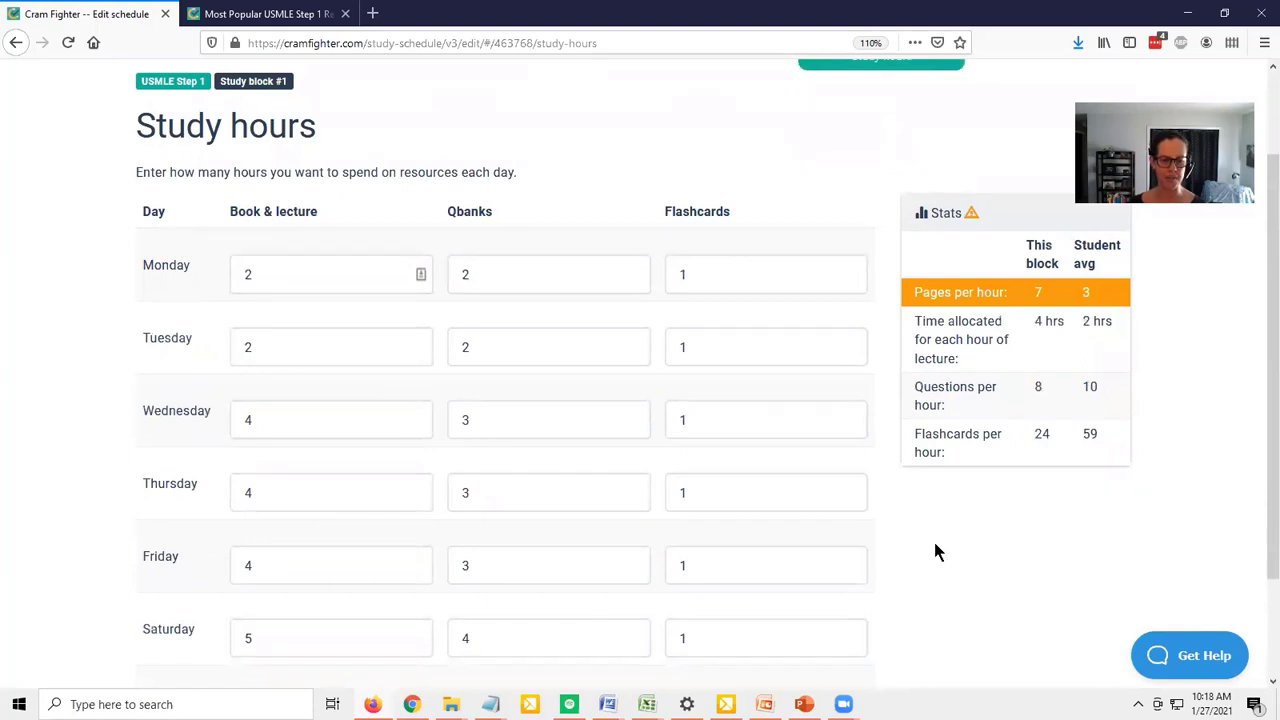
{"action": "scroll", "coordinate": [936, 551], "scroll_direction": "down", "scroll_amount": 1}
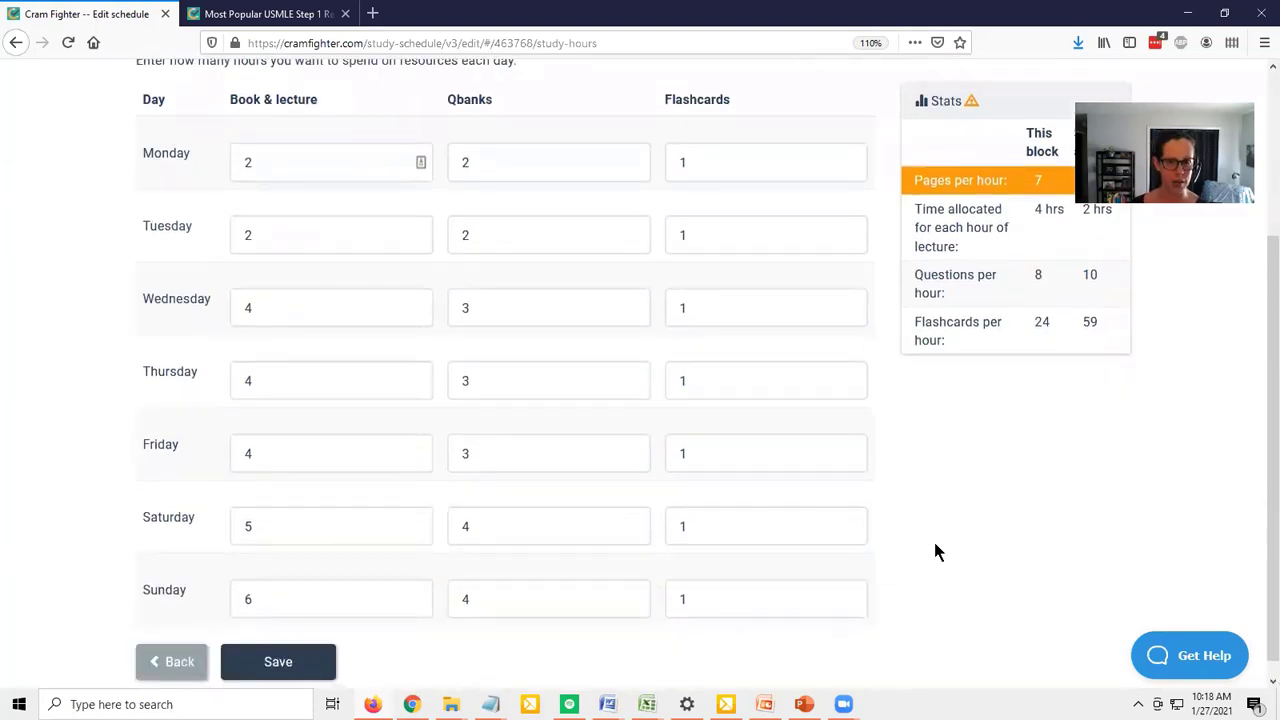
{"action": "left_click", "coordinate": [270, 670]}
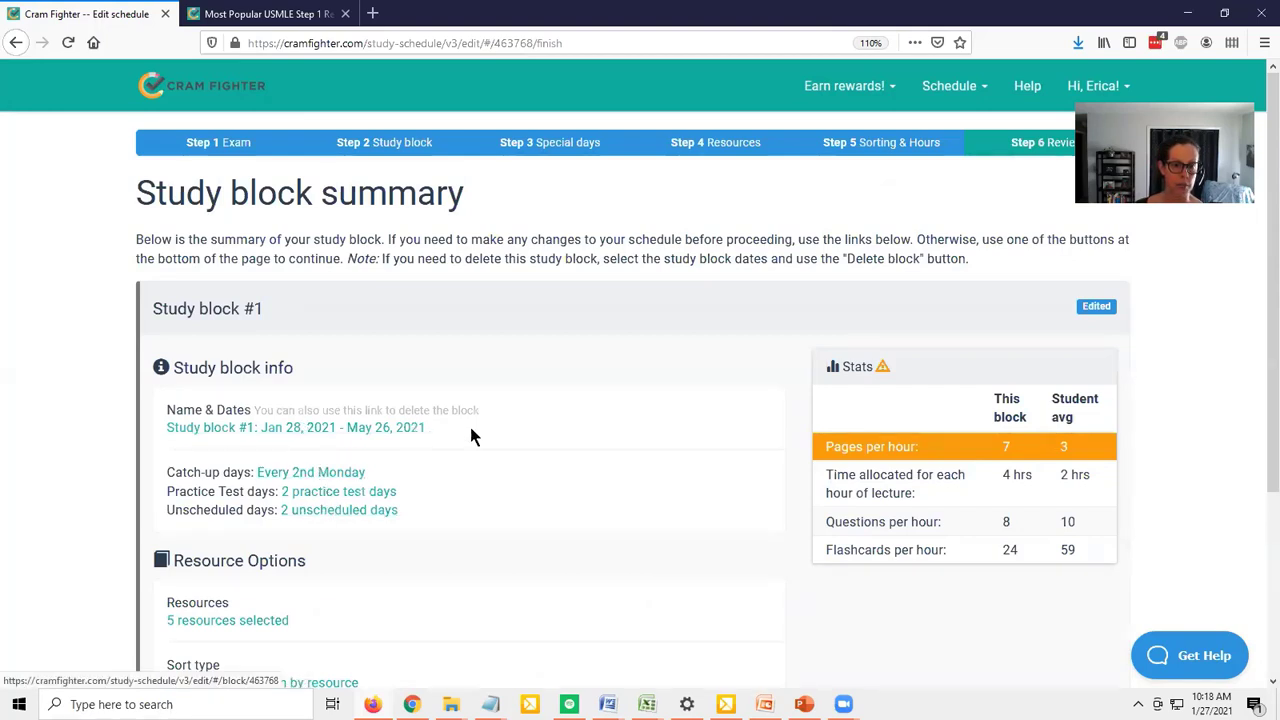
Review the block summary, finish the schedule, and look through the week's daily tasks from Thu, Jan 28 to Sun, Jan 31
{"action": "scroll", "coordinate": [582, 400], "scroll_direction": "down", "scroll_amount": 3}
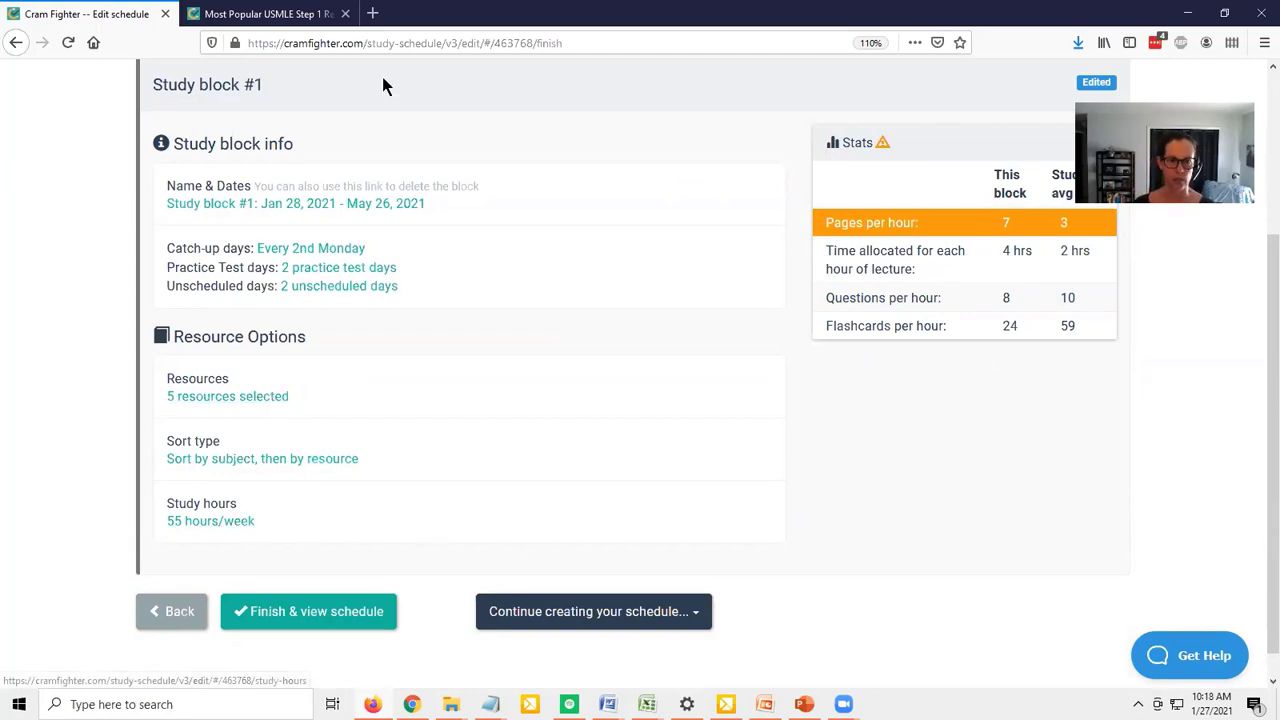
{"action": "left_click", "coordinate": [278, 615]}
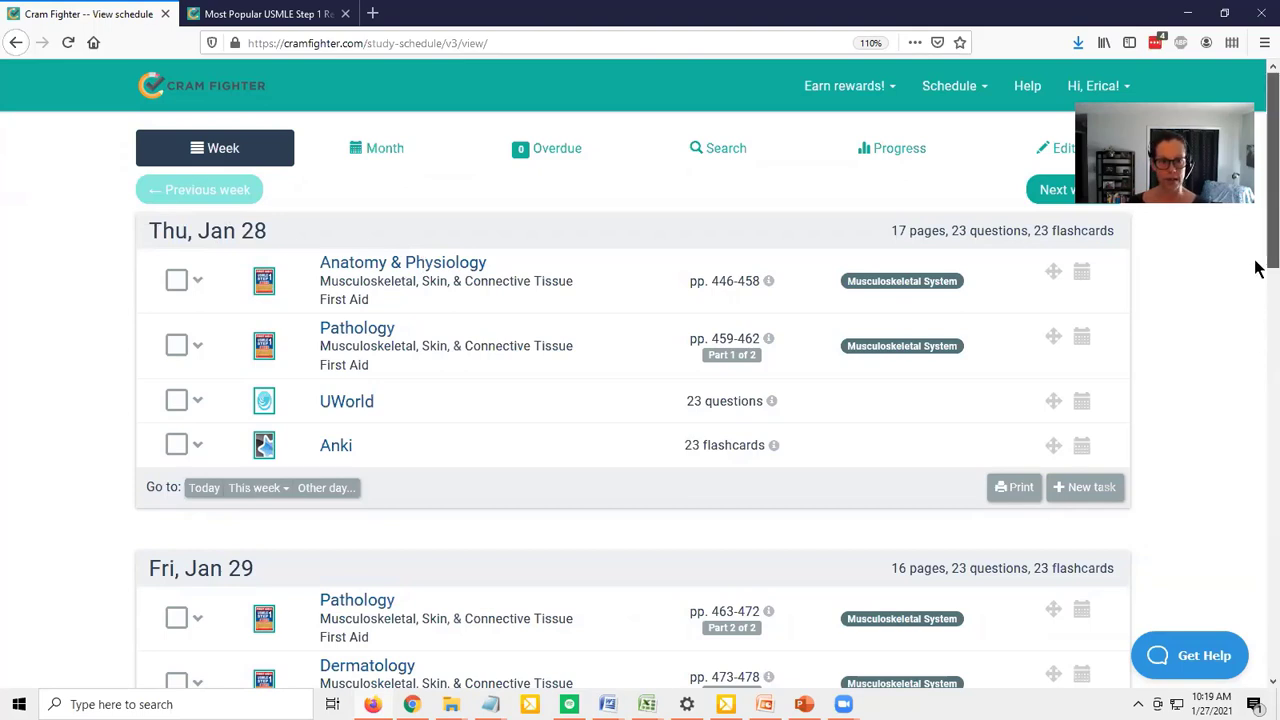
{"action": "scroll", "coordinate": [1257, 266], "scroll_direction": "down", "scroll_amount": 1}
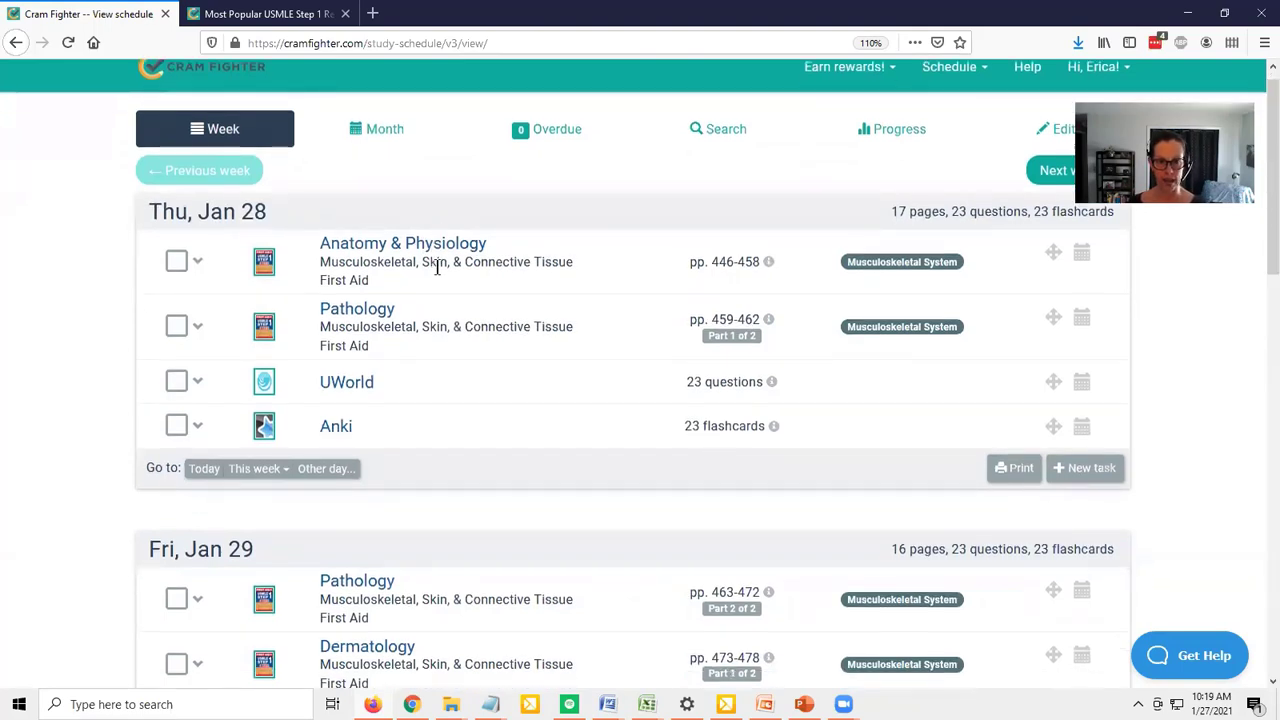
{"action": "scroll", "coordinate": [437, 270], "scroll_direction": "down", "scroll_amount": 5}
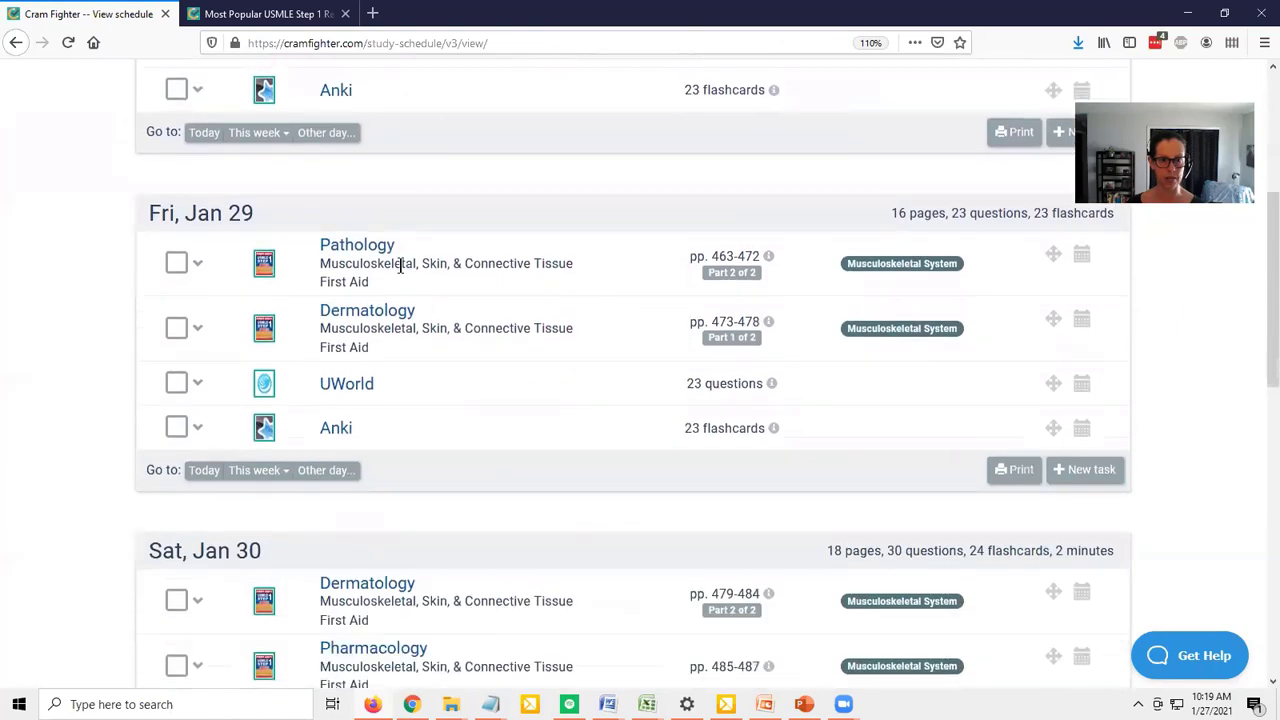
{"action": "scroll", "coordinate": [419, 392], "scroll_direction": "down", "scroll_amount": 4}
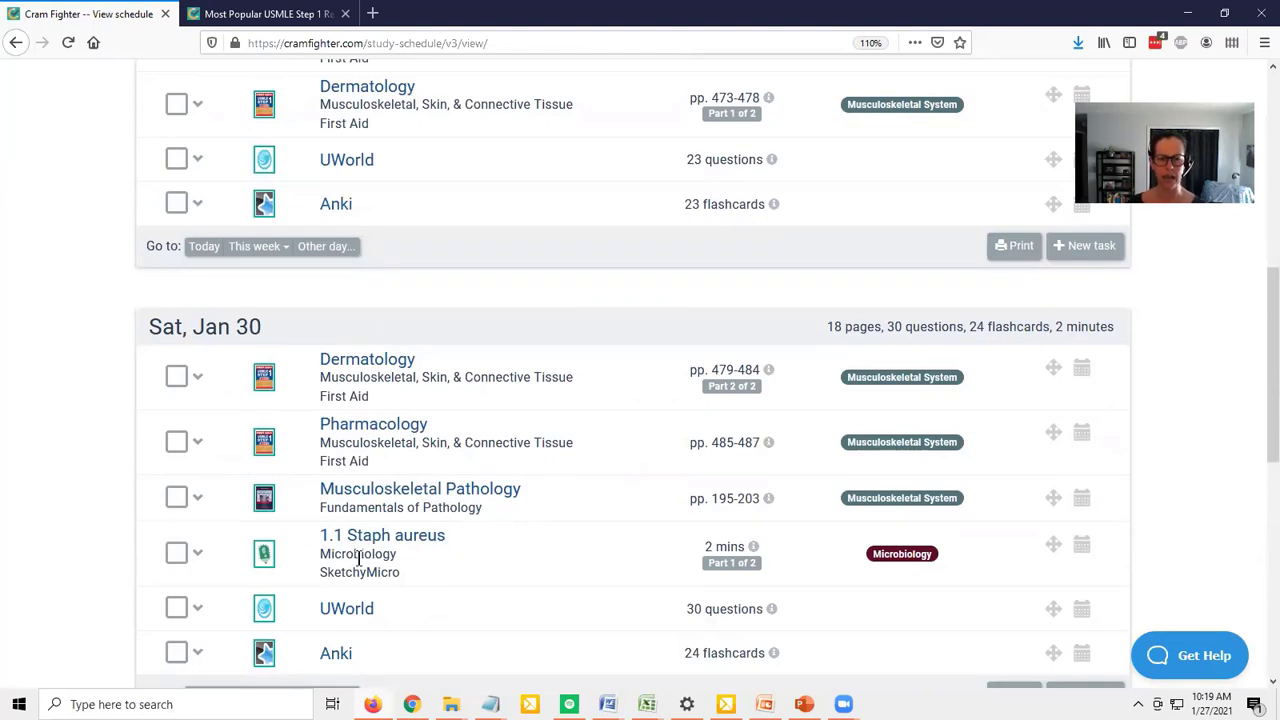
{"action": "scroll", "coordinate": [359, 560], "scroll_direction": "down", "scroll_amount": 3}
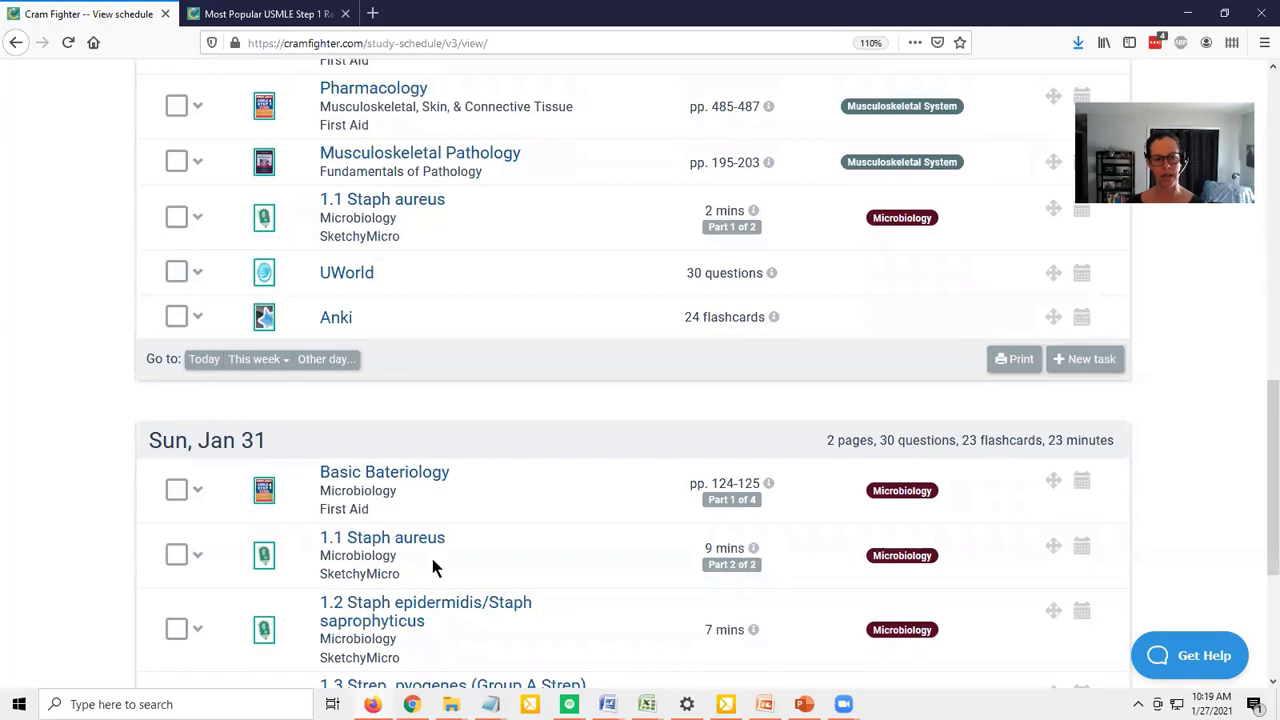
{"action": "scroll", "coordinate": [437, 580], "scroll_direction": "down", "scroll_amount": 2}
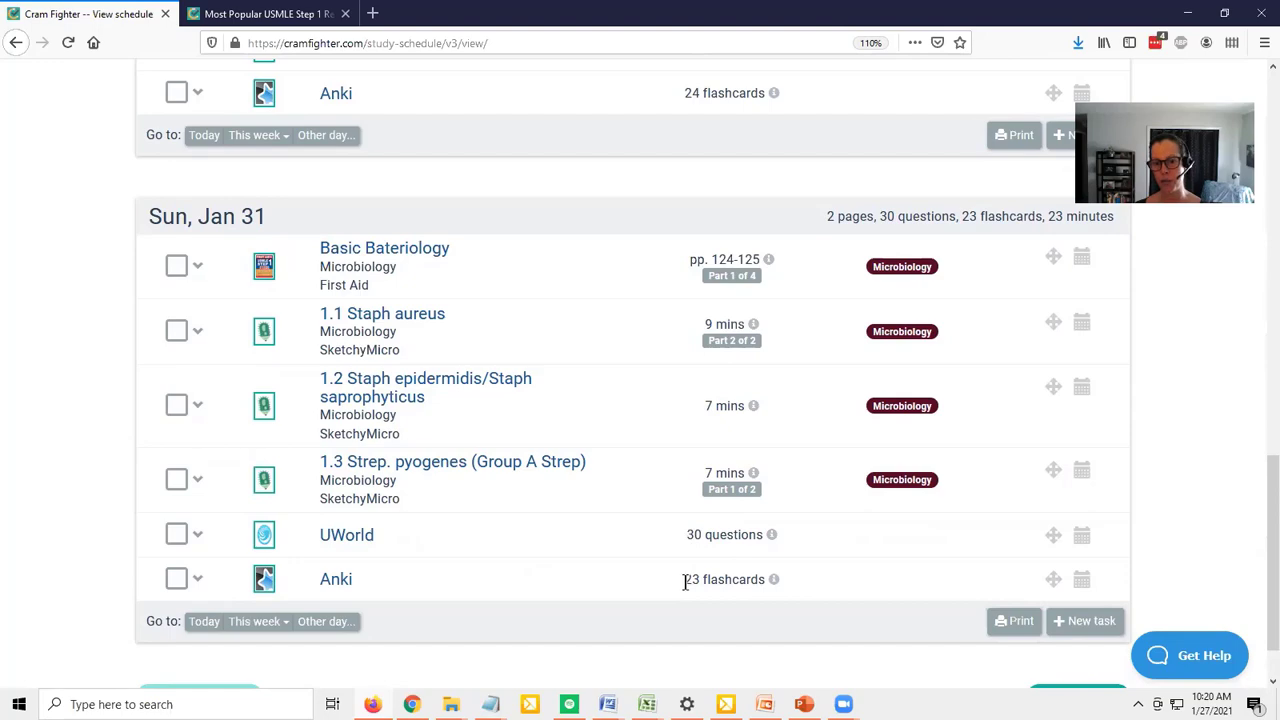
Mark the First Aid Anatomy & Physiology task on Thu, Jan 28 as completed
{"action": "scroll", "coordinate": [1237, 531], "scroll_direction": "up", "scroll_amount": 20}
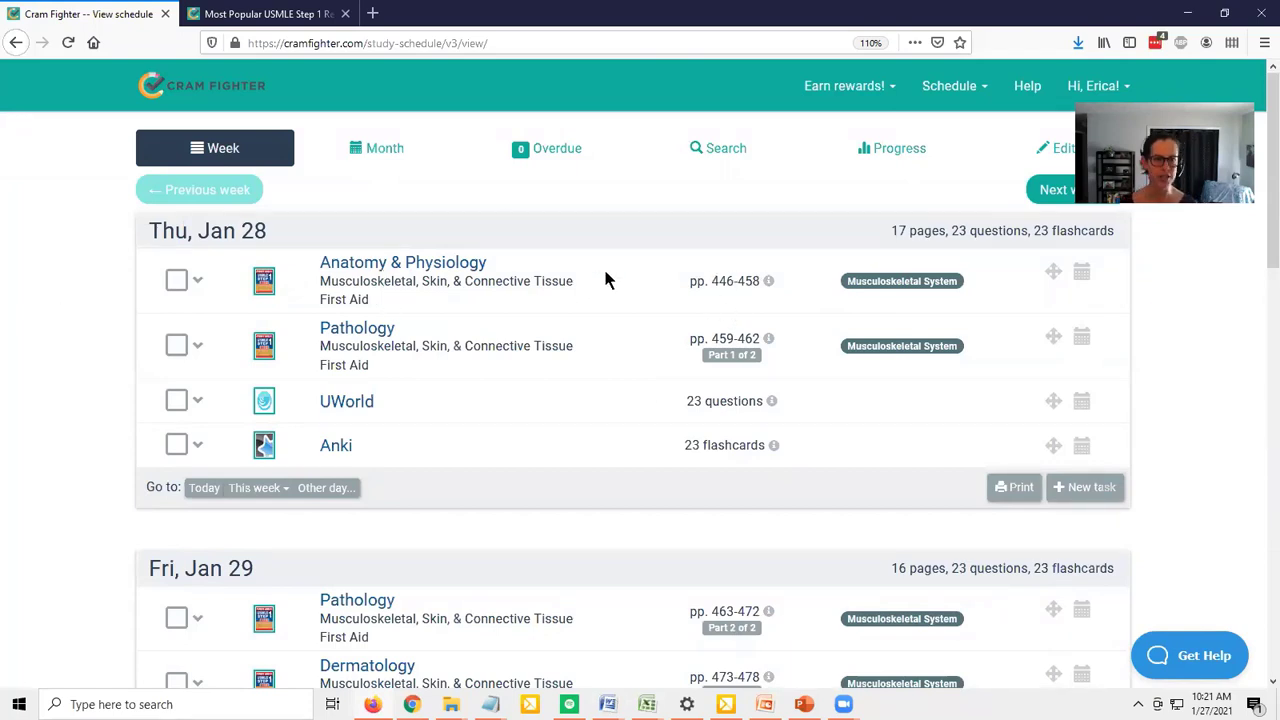
{"action": "left_click", "coordinate": [176, 282]}
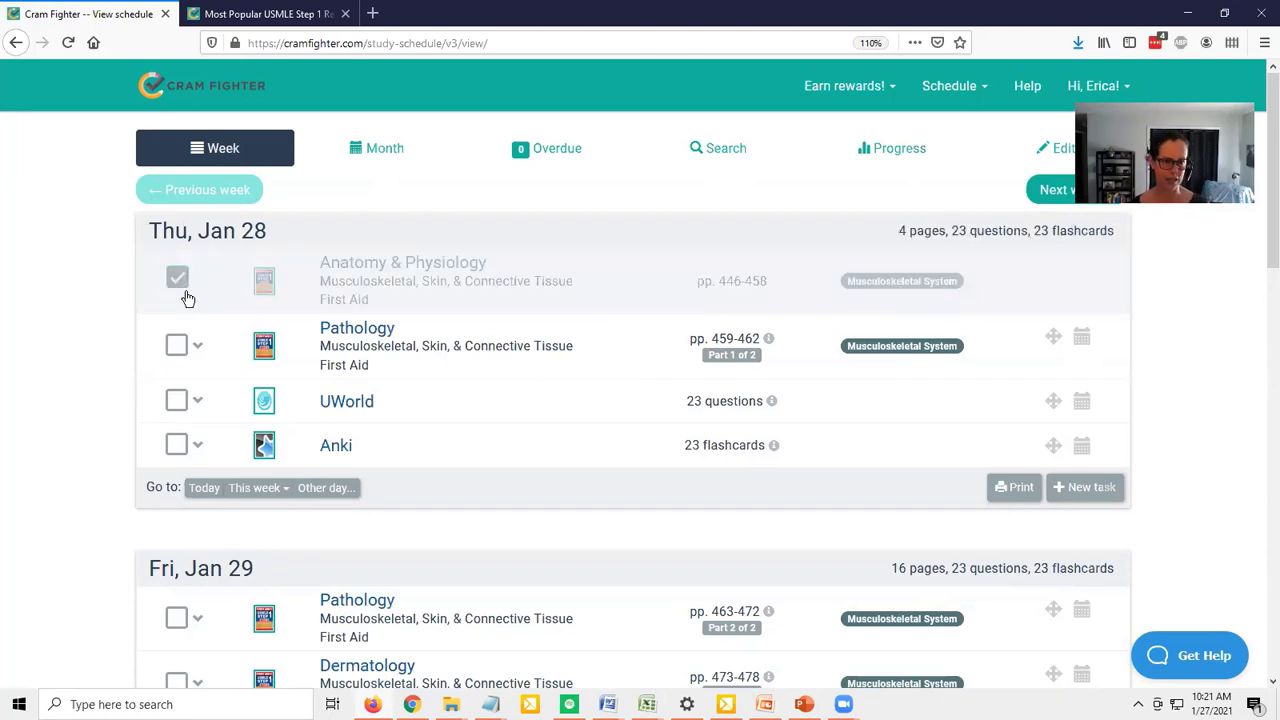
Mark the remaining Pathology, UWorld and Anki tasks on Thu, Jan 28 as completed
{"action": "left_click", "coordinate": [177, 346]}
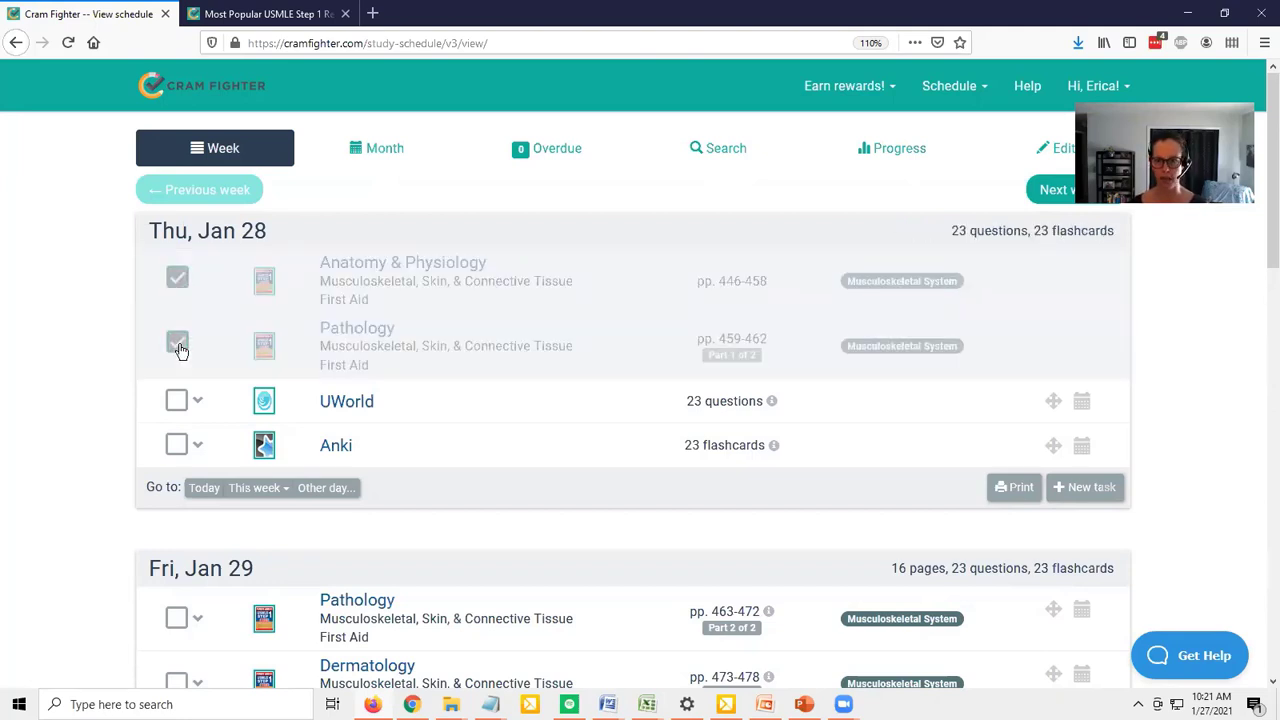
{"action": "left_click", "coordinate": [176, 400]}
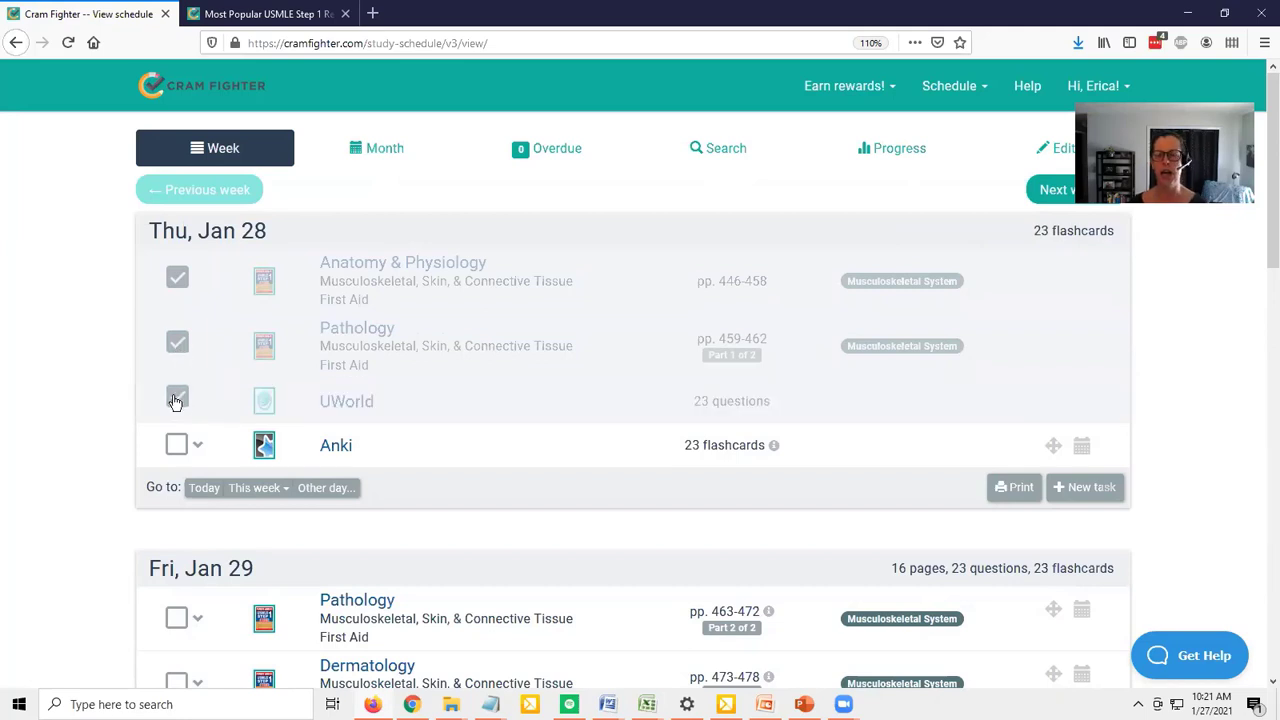
{"action": "left_click", "coordinate": [174, 445]}
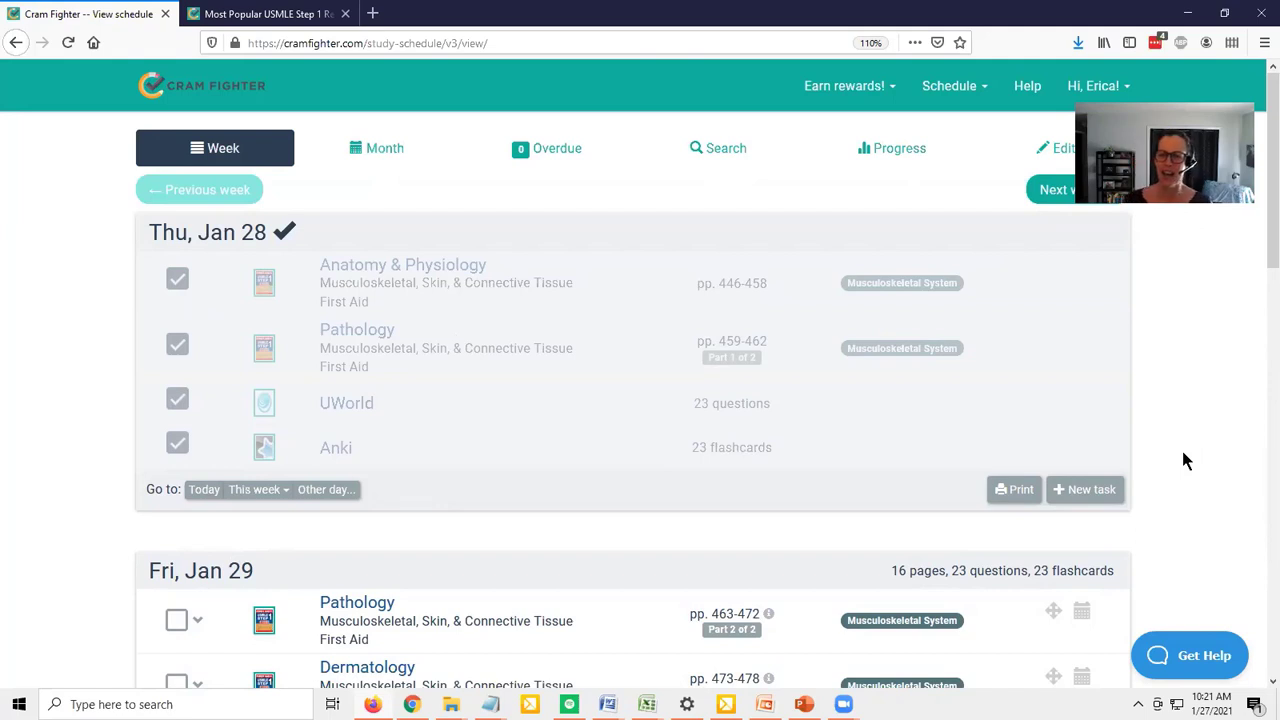
Move the First Aid Pathology task (pp. 463-472) from Fri, Jan 29 to February 1
{"action": "scroll", "coordinate": [1183, 460], "scroll_direction": "down", "scroll_amount": 2}
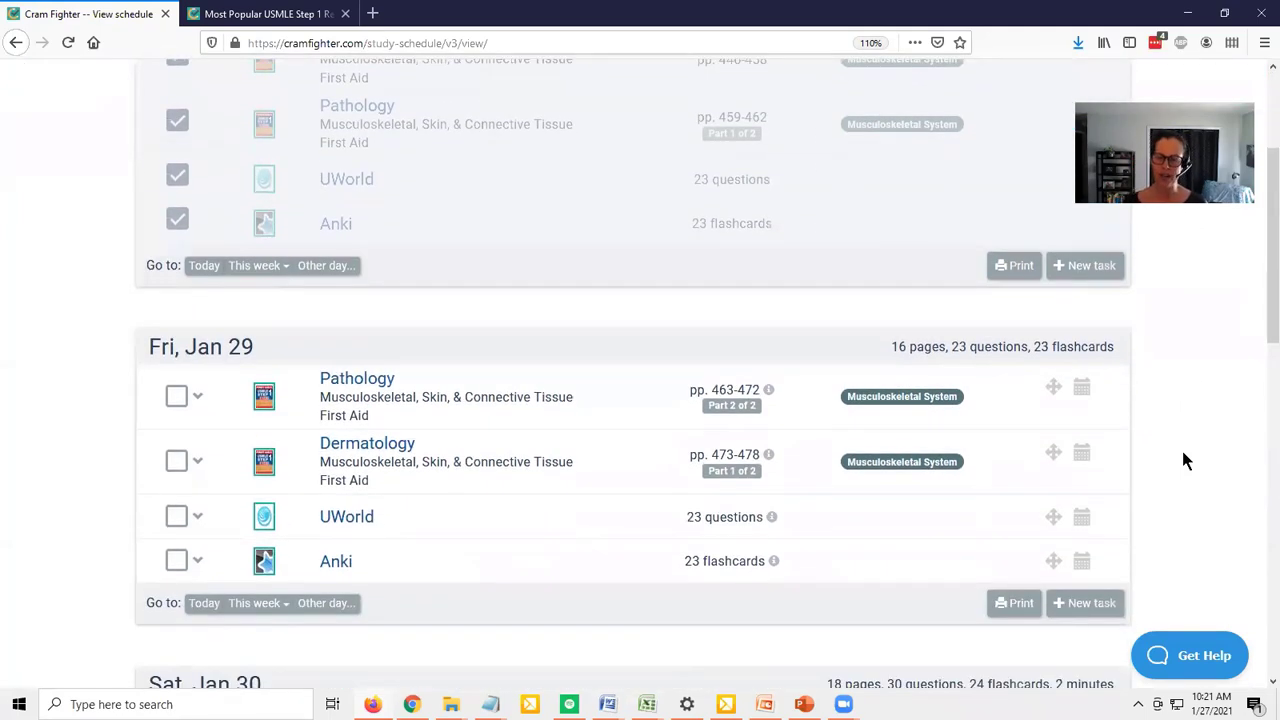
{"action": "scroll", "coordinate": [1183, 455], "scroll_direction": "down", "scroll_amount": 1}
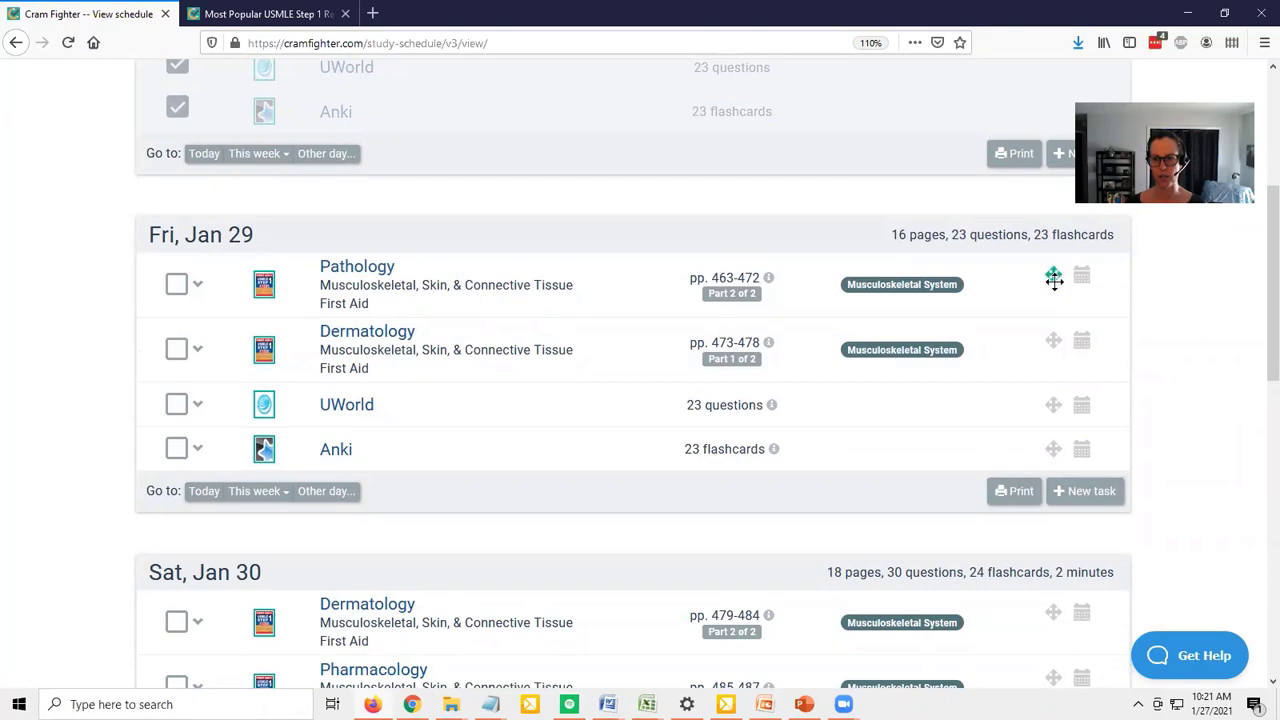
{"action": "mouse_move", "coordinate": [1054, 279]}
{"action": "left_mouse_down"}
{"action": "mouse_move", "coordinate": [1060, 292]}
{"action": "mouse_move", "coordinate": [1075, 286]}
{"action": "mouse_move", "coordinate": [1066, 291]}
{"action": "left_mouse_up"}
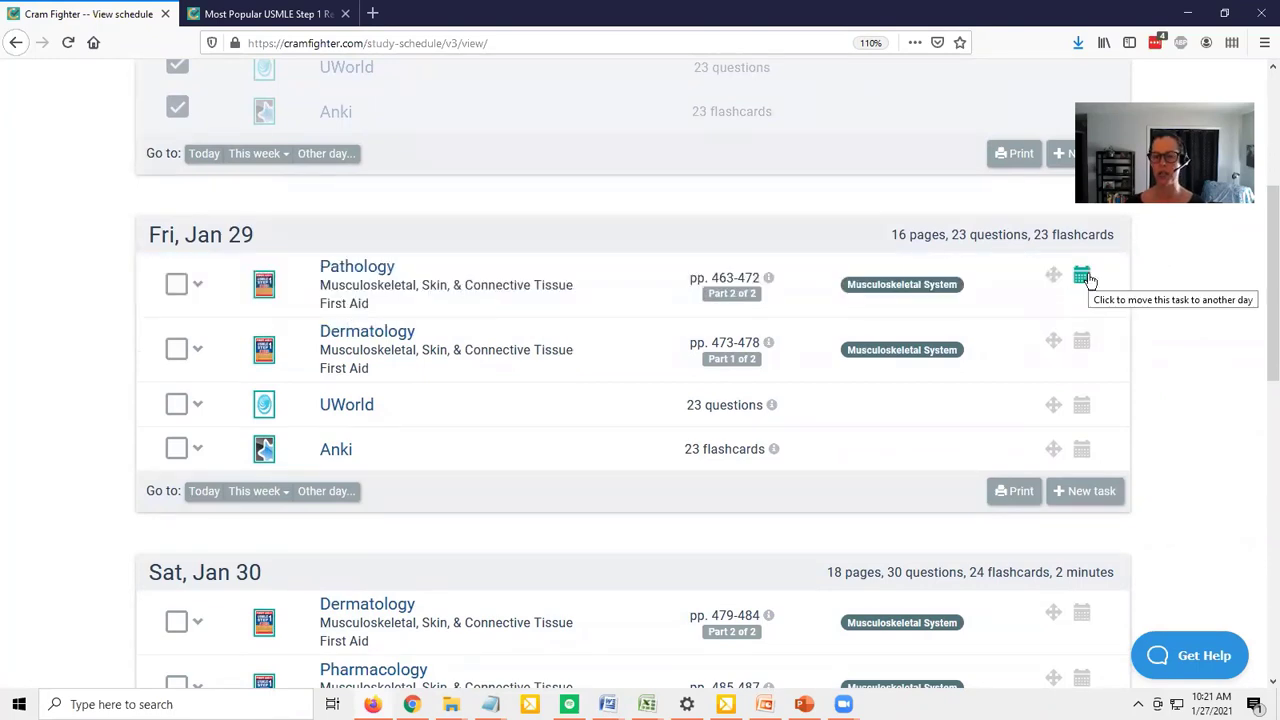
{"action": "left_click", "coordinate": [1087, 278]}
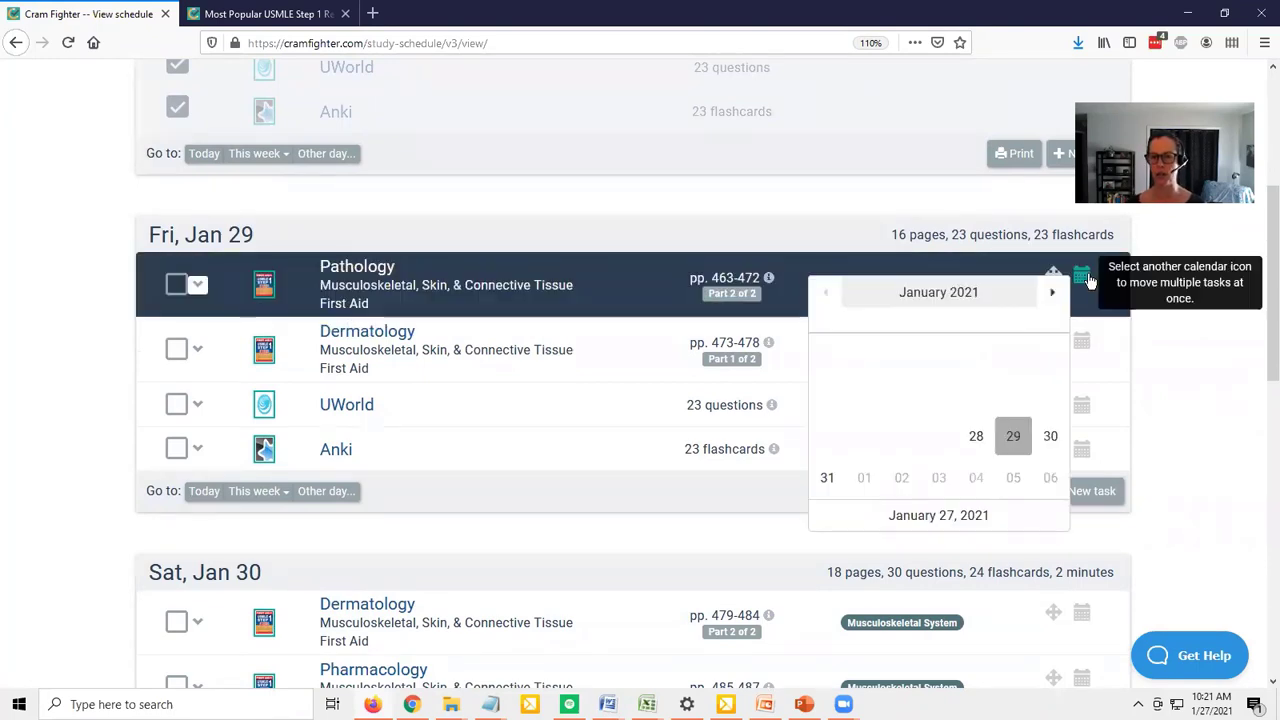
{"action": "left_click", "coordinate": [866, 480]}
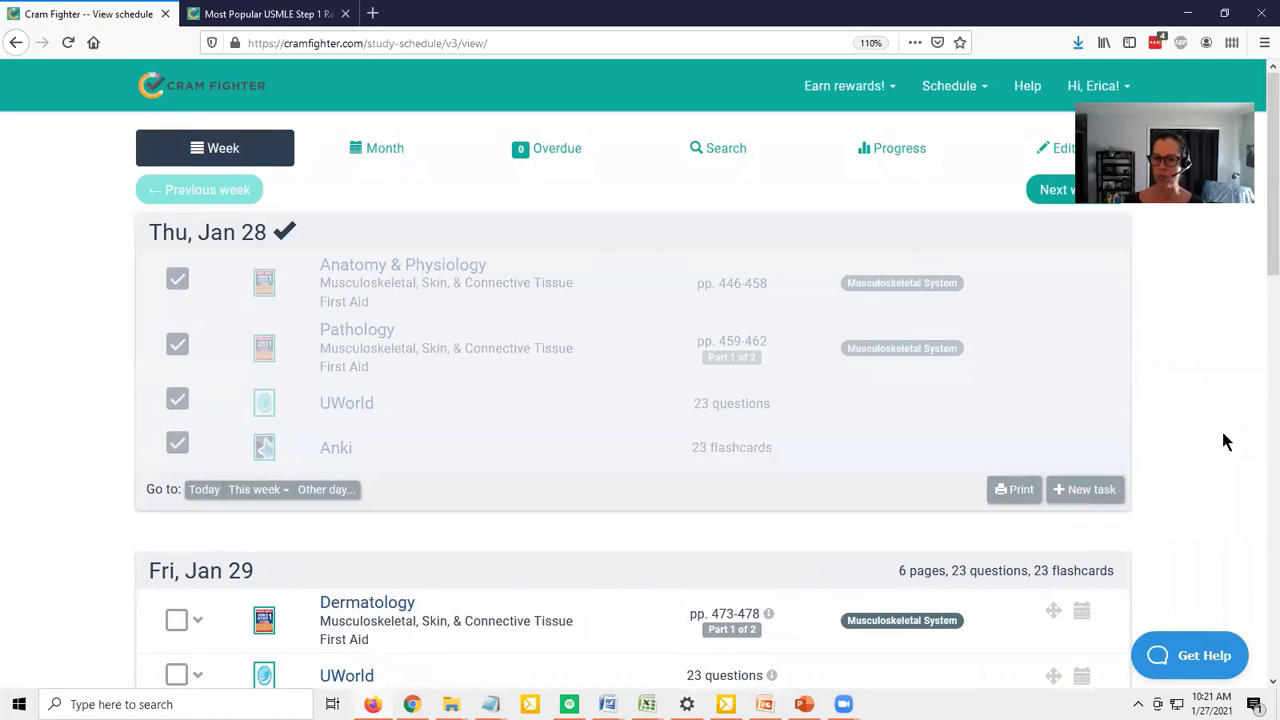
Open the printable version of the week's schedule, look through its pages, and return to the online schedule
{"action": "left_click", "coordinate": [1018, 491]}
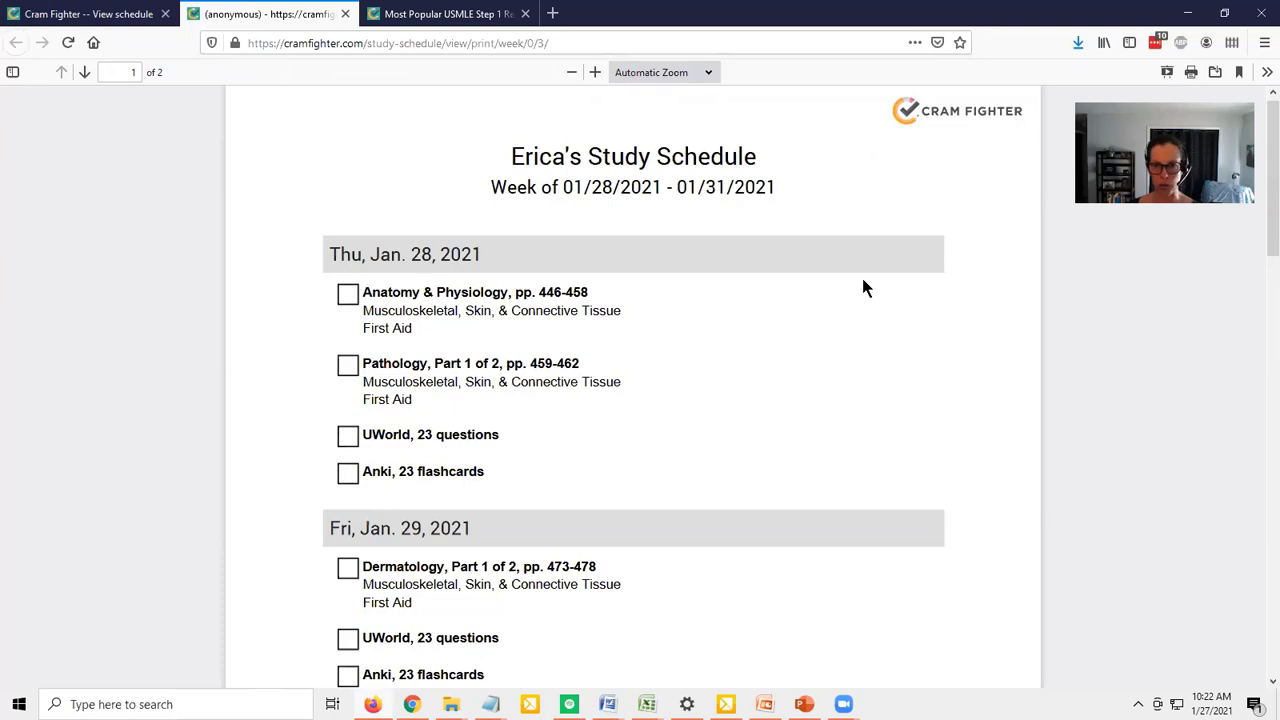
{"action": "scroll", "coordinate": [865, 286], "scroll_direction": "down", "scroll_amount": 6}
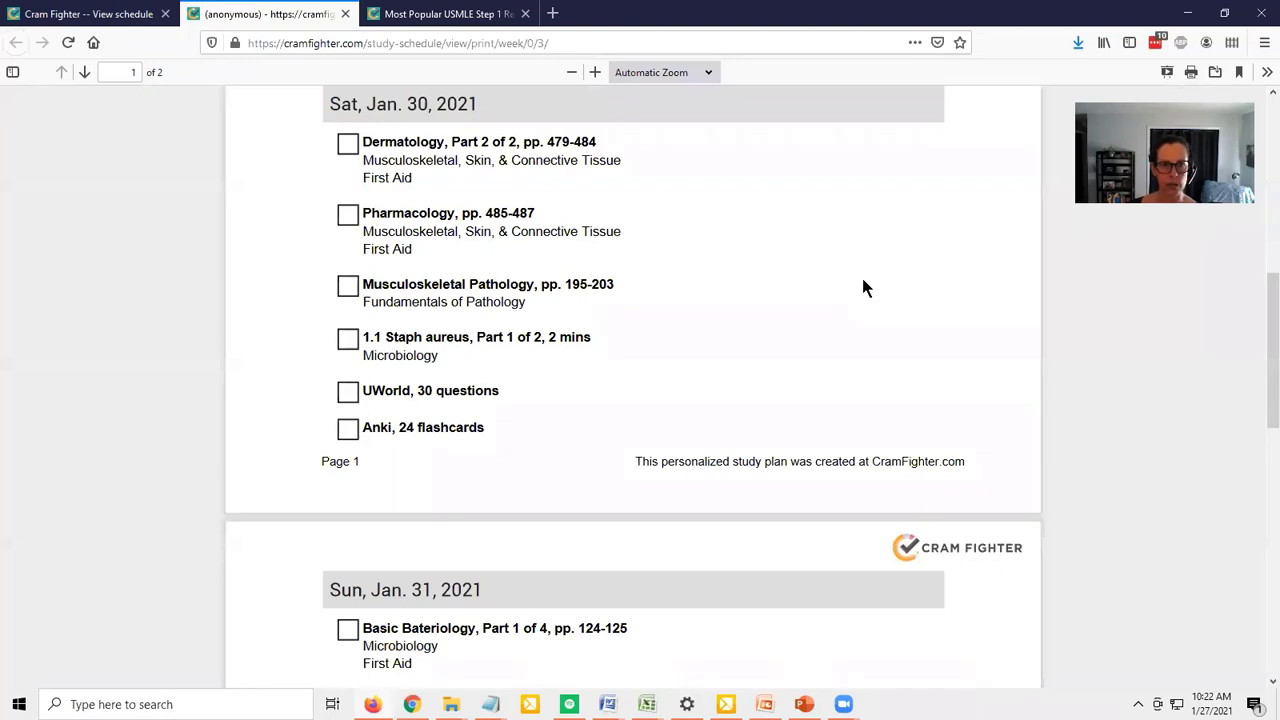
{"action": "key", "text": "ctrl+shift+Tab"}
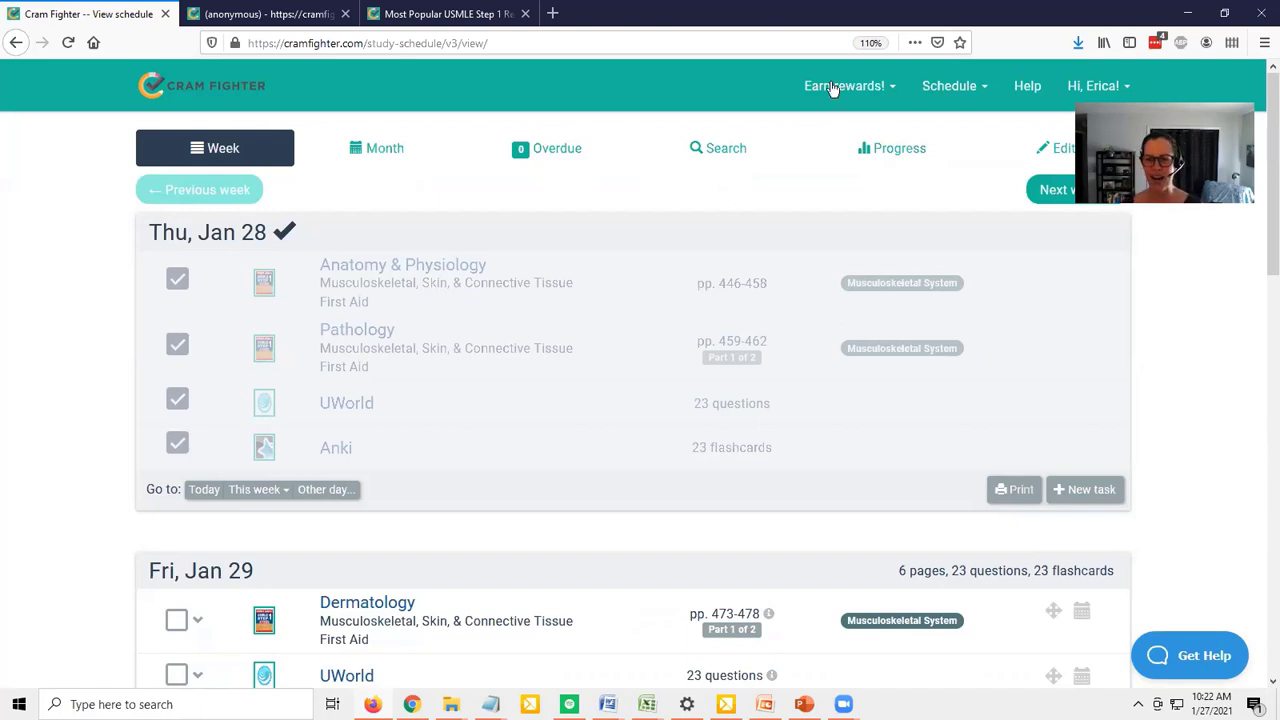
View the schedule by month and browse the January, February and March 2021 calendars
{"action": "left_click", "coordinate": [384, 152]}
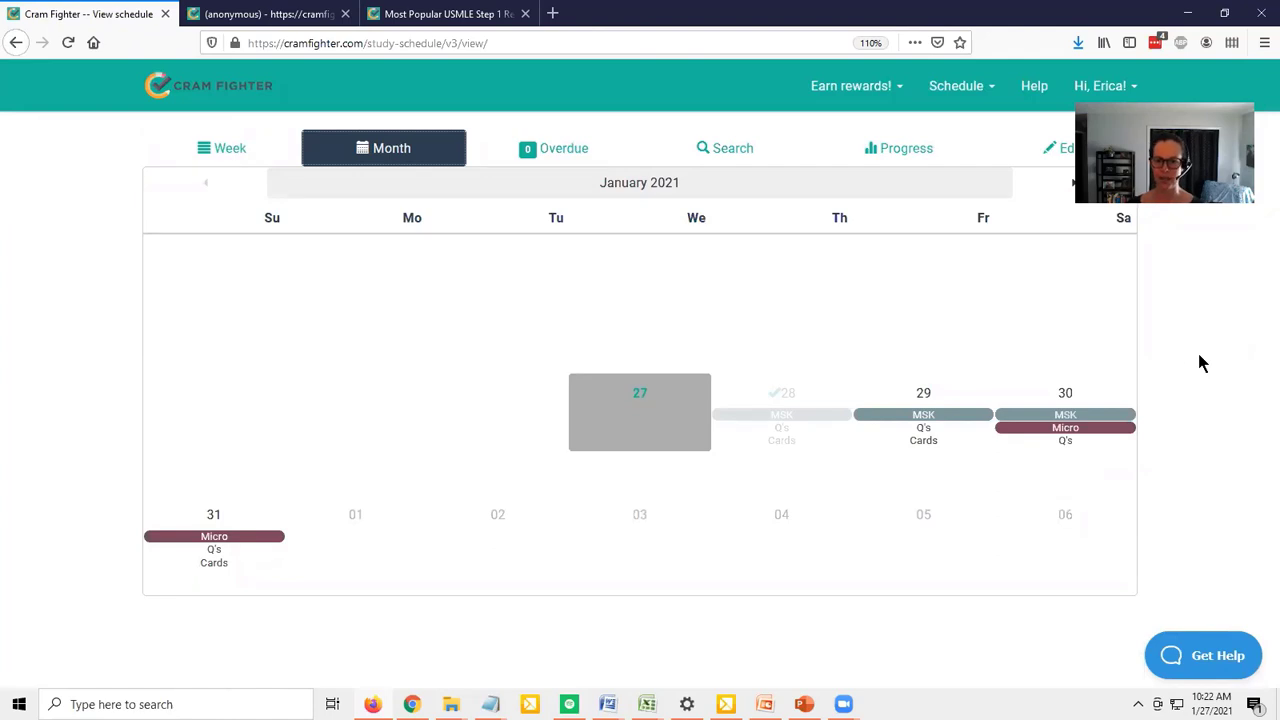
{"action": "left_click", "coordinate": [1070, 186]}
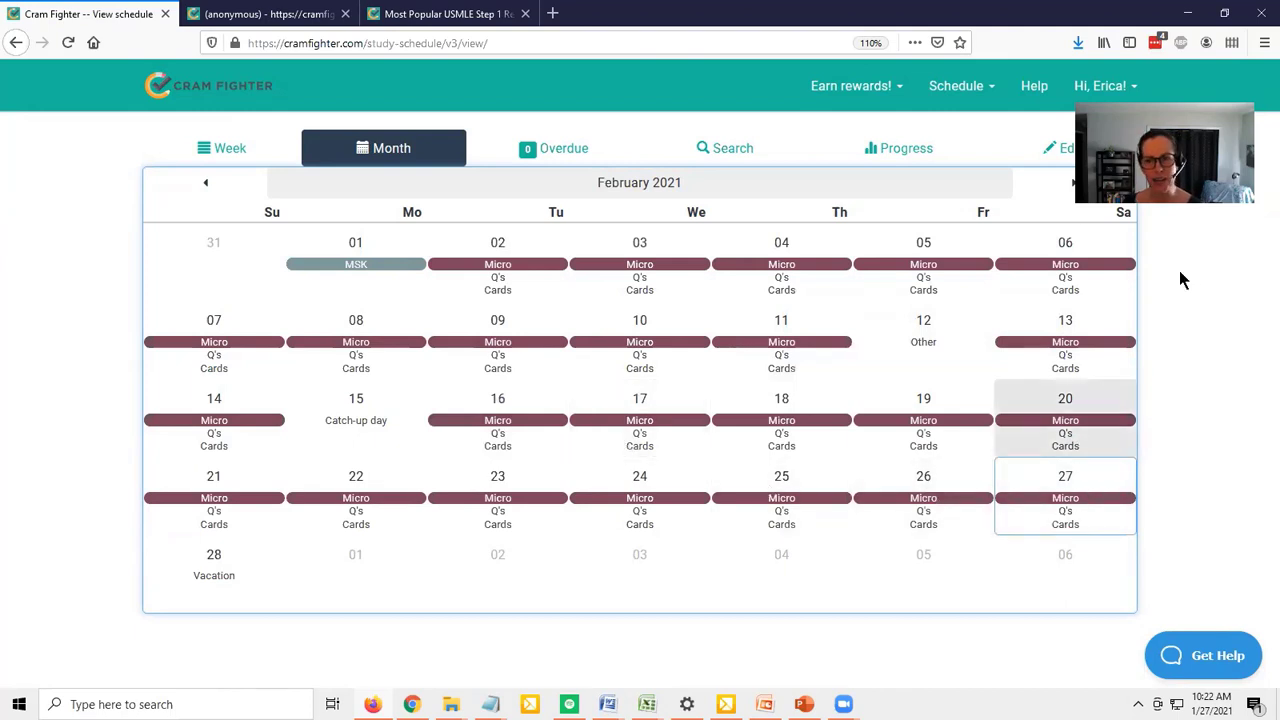
{"action": "left_click", "coordinate": [1072, 182]}
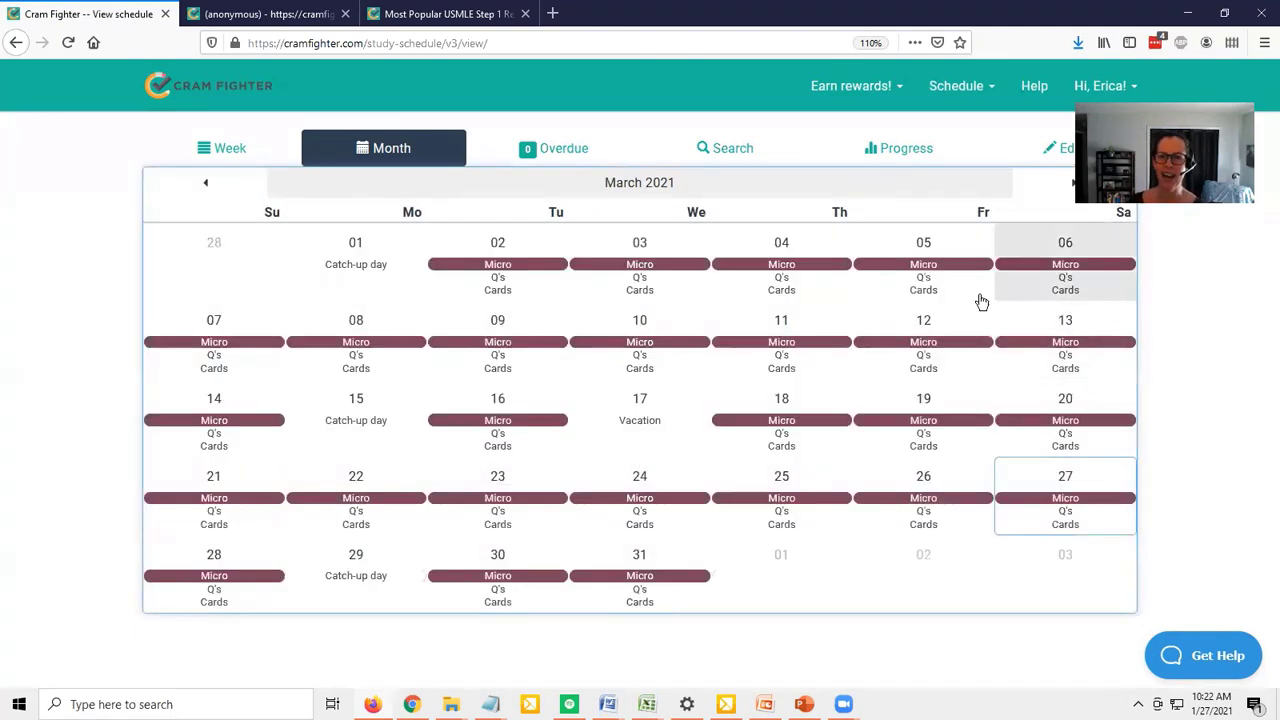
{"action": "left_click", "coordinate": [206, 183]}
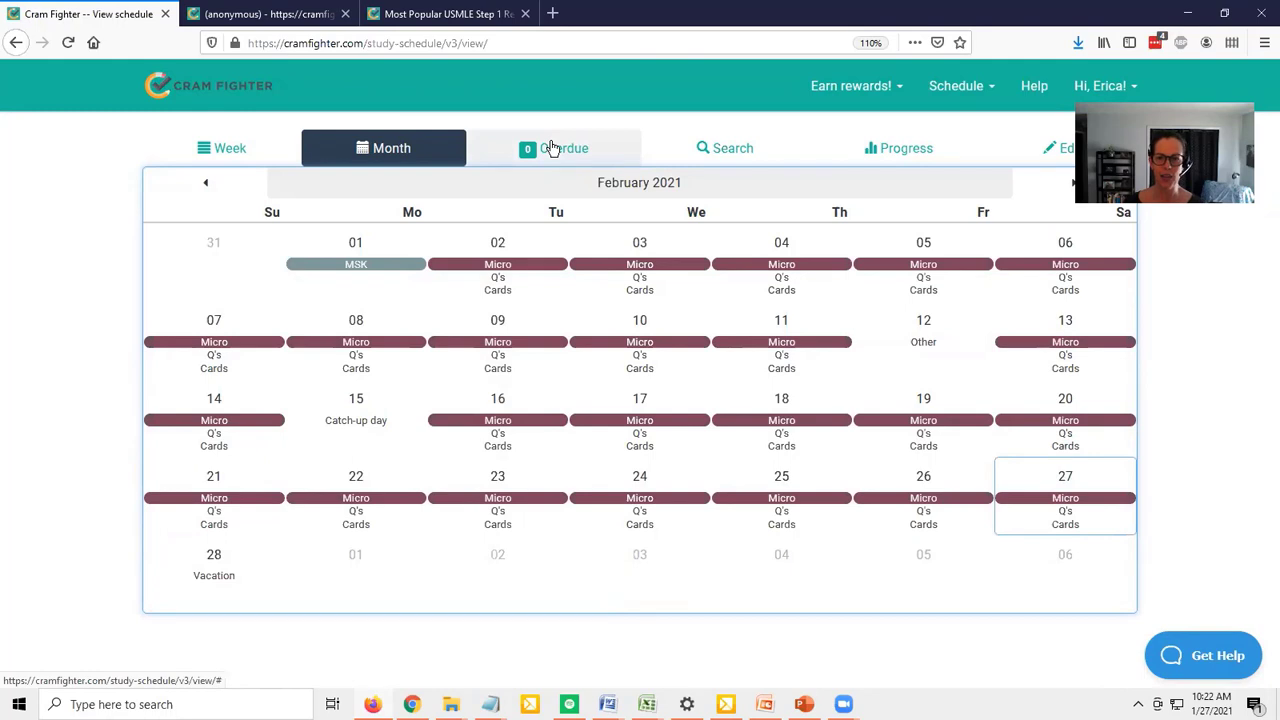
Check the progress statistics and the overdue tasks, and return to the weekly schedule
{"action": "left_click", "coordinate": [900, 150]}
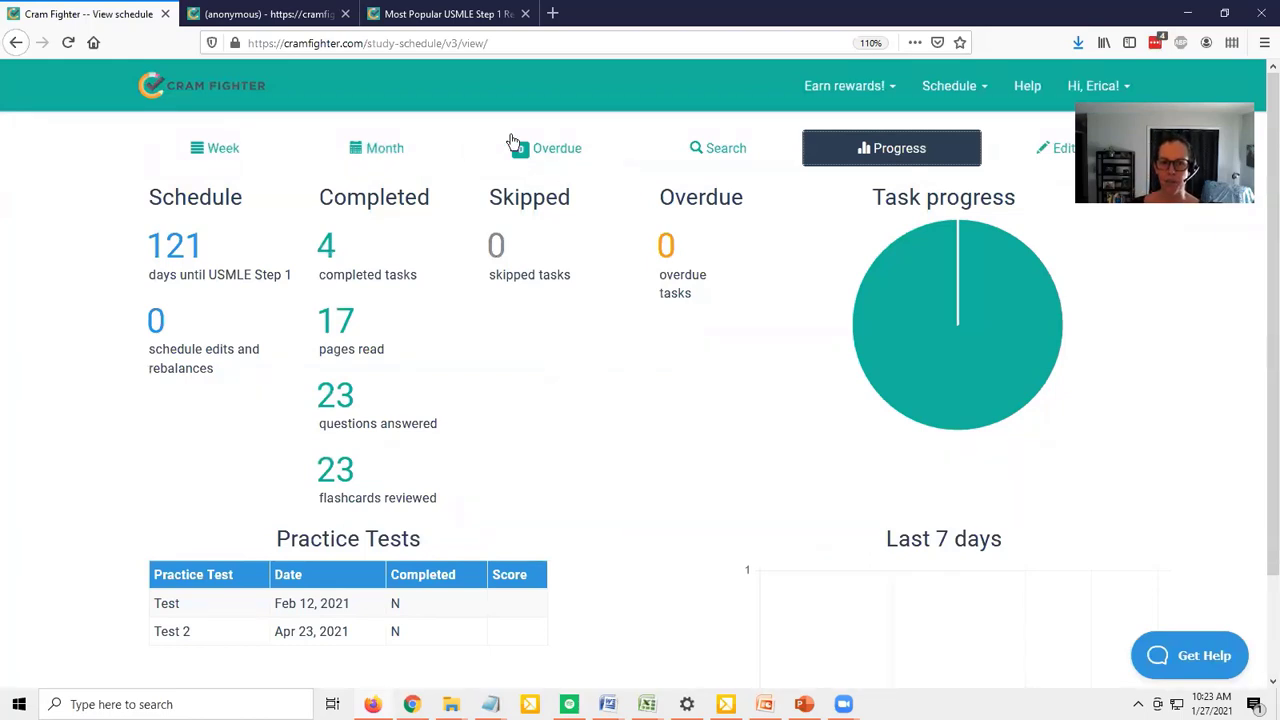
{"action": "left_click", "coordinate": [540, 152]}
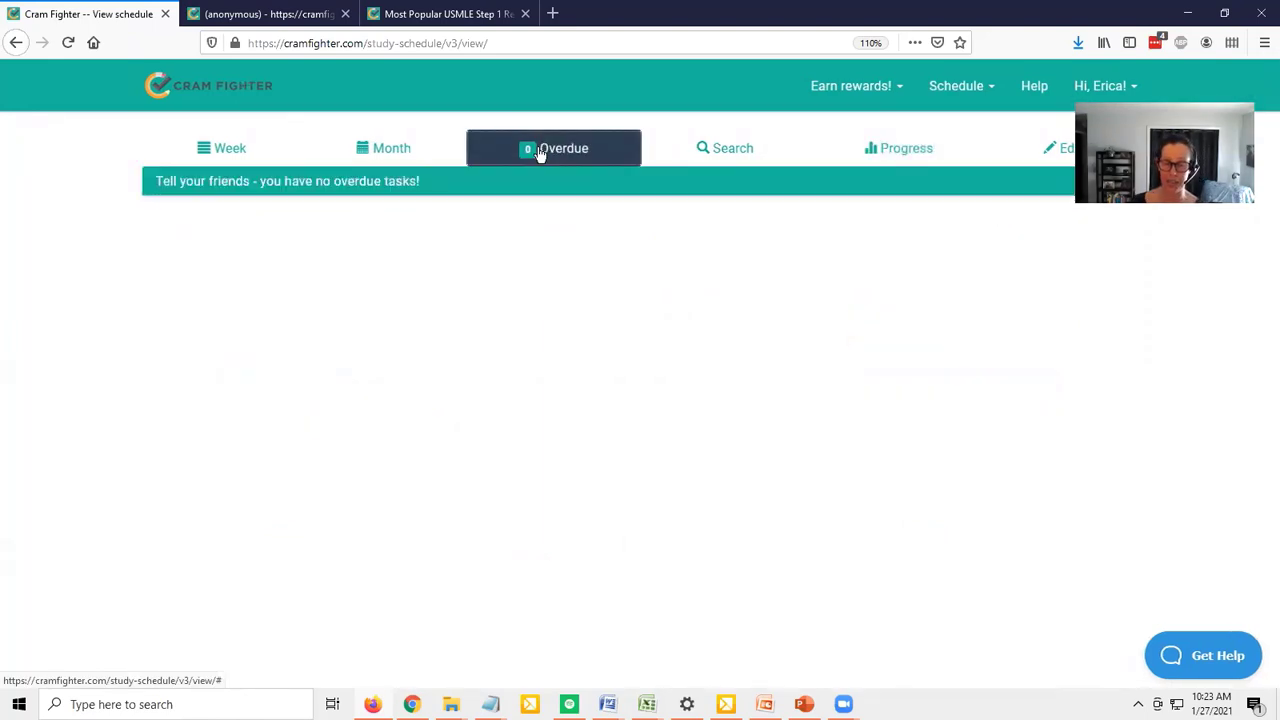
{"action": "left_click", "coordinate": [226, 151]}
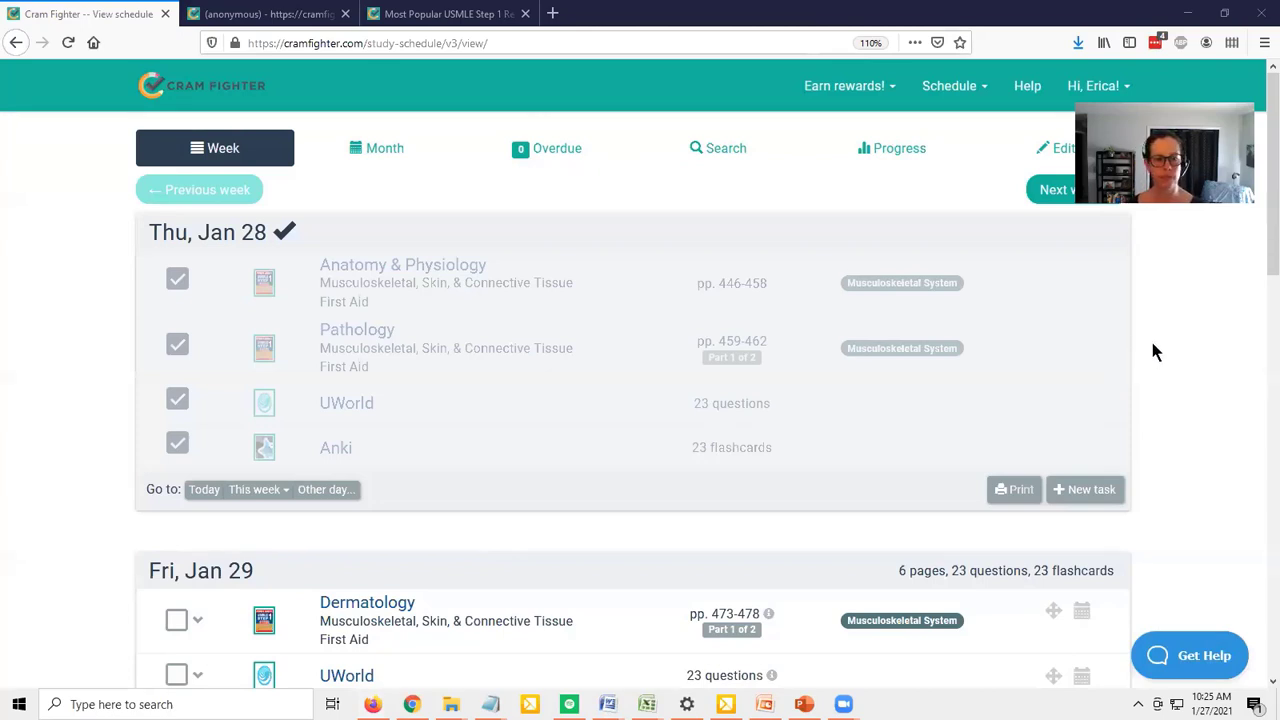
Mark the Anki task on Fri, Jan 29 as partially complete with 15 flashcards done
{"action": "scroll", "coordinate": [1174, 431], "scroll_direction": "down", "scroll_amount": 2}
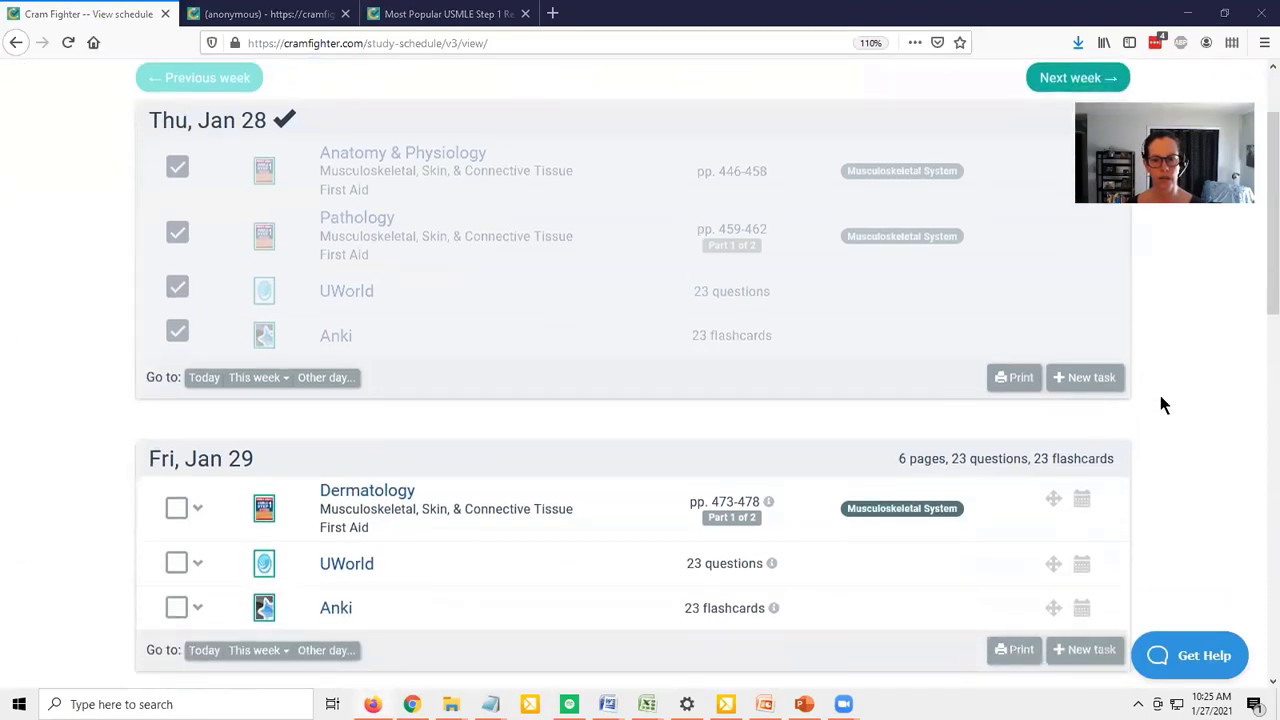
{"action": "scroll", "coordinate": [1160, 403], "scroll_direction": "down", "scroll_amount": 1}
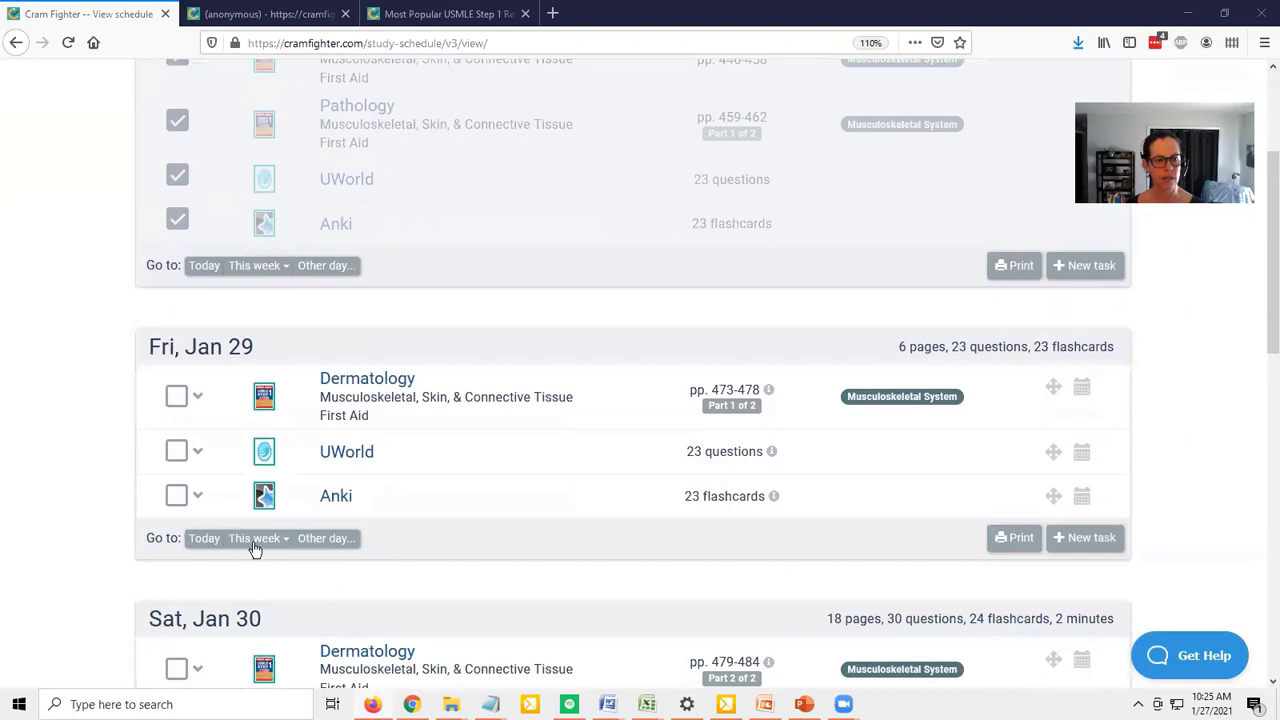
{"action": "left_click", "coordinate": [198, 497]}
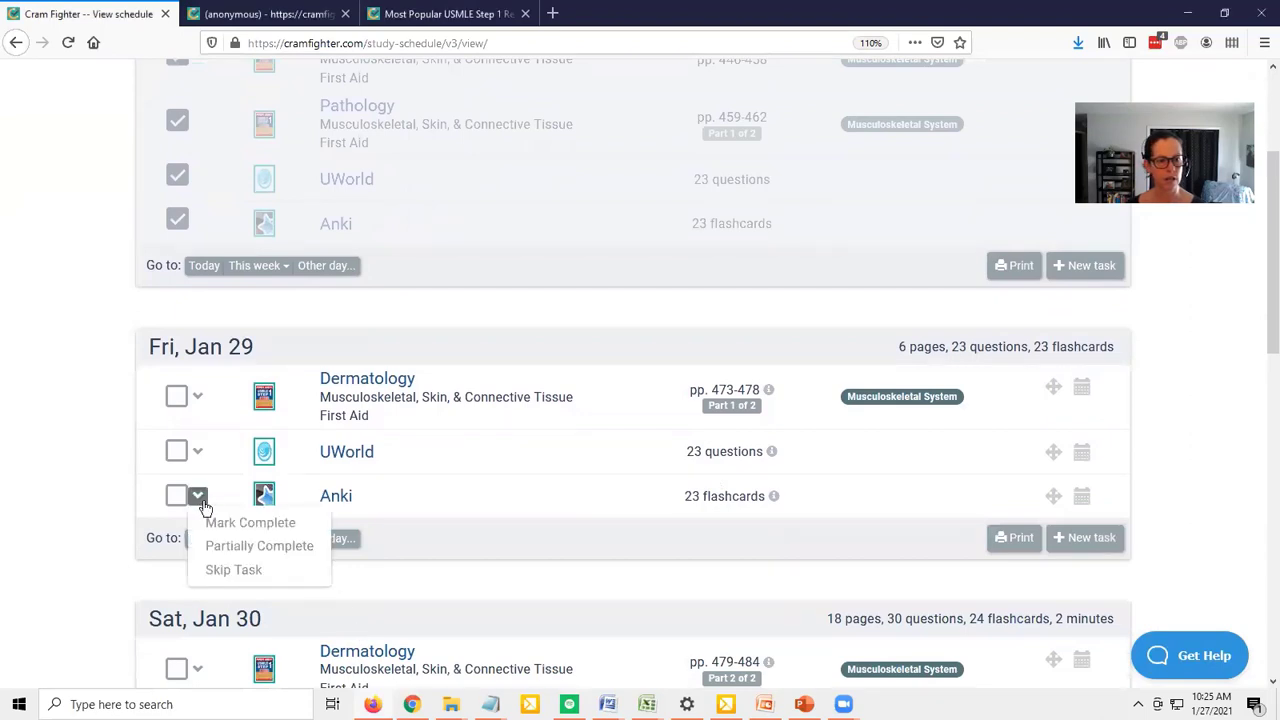
{"action": "left_click", "coordinate": [216, 546]}
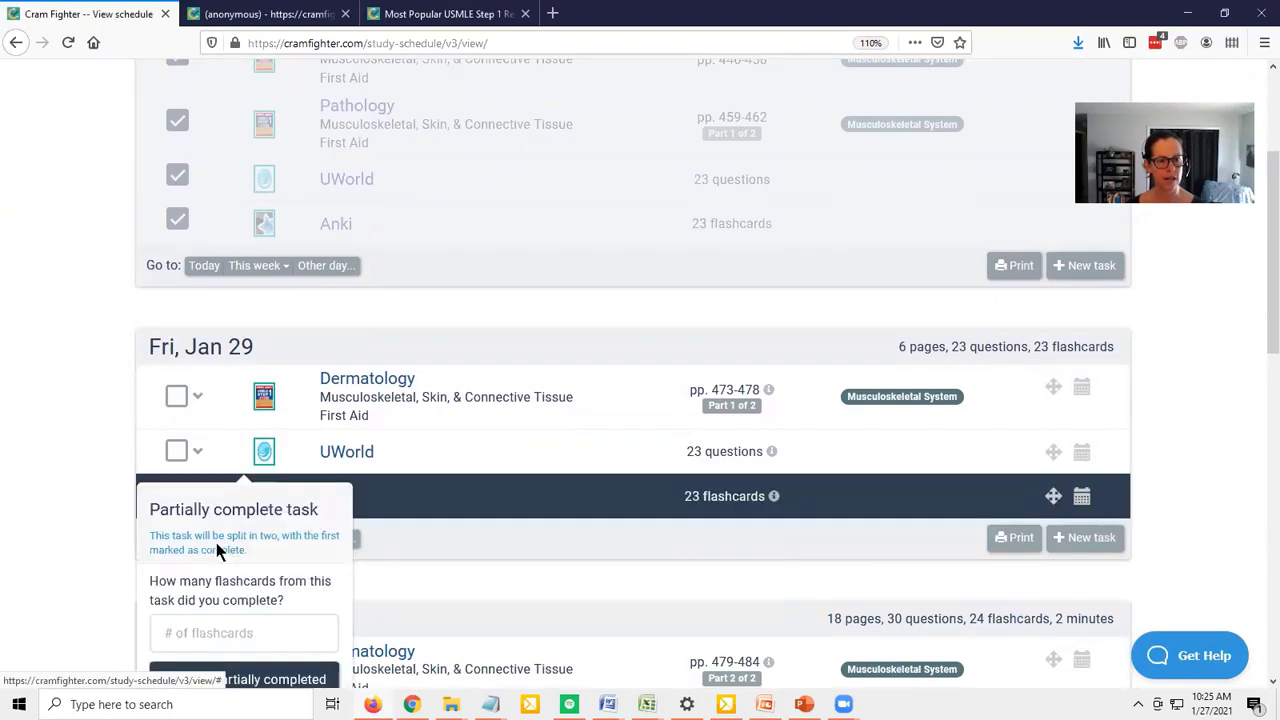
{"action": "left_click", "coordinate": [217, 636]}
{"action": "type", "text": "15"}
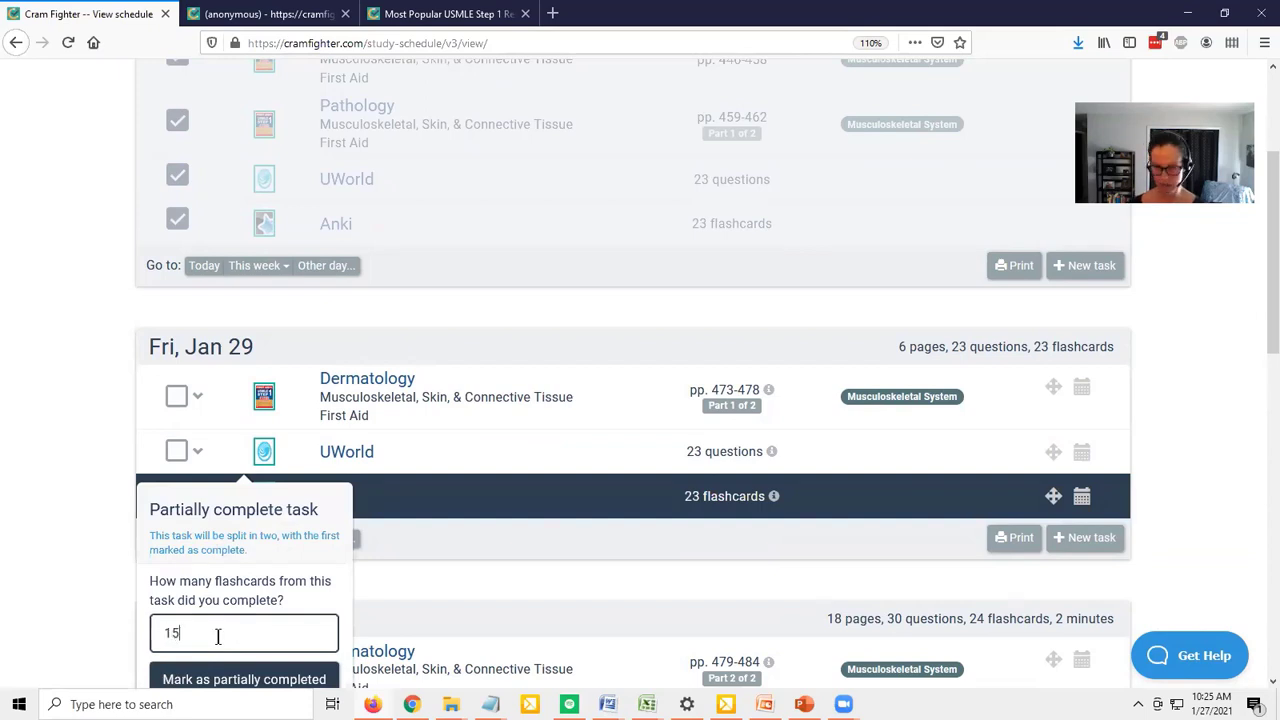
{"action": "left_click", "coordinate": [233, 684]}
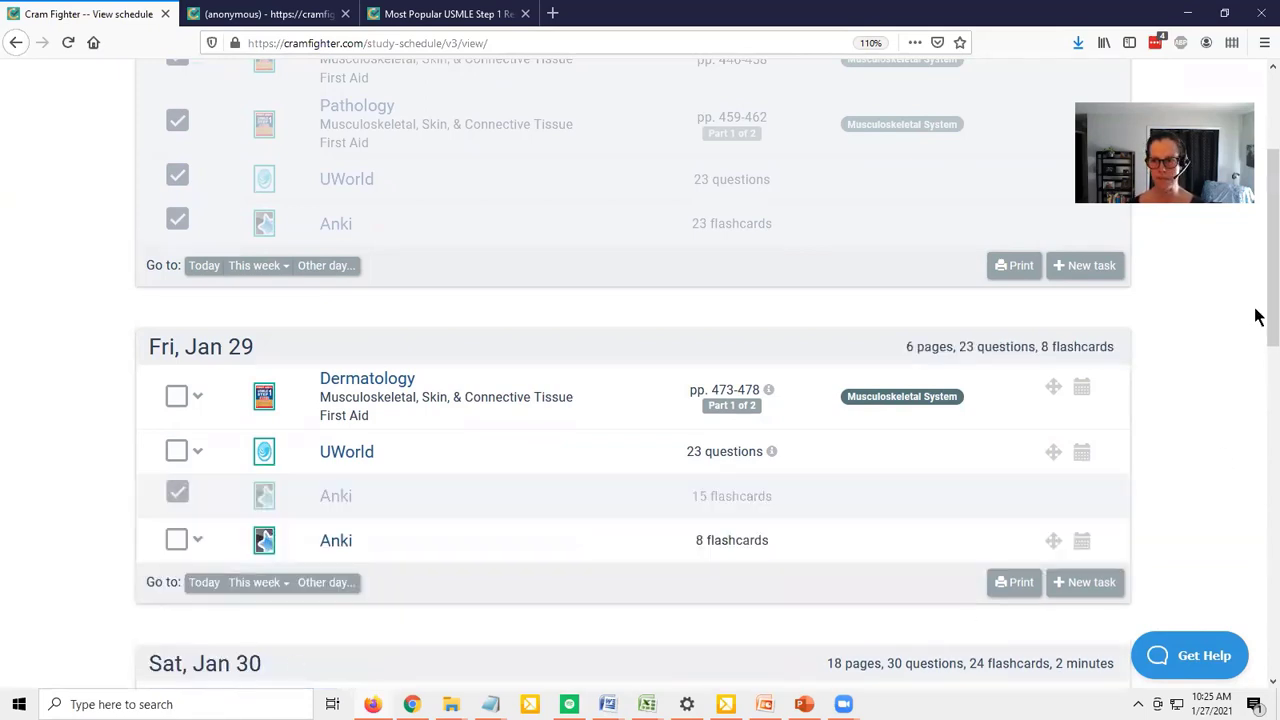
View the instant help answers from the schedule page and close them again
{"action": "left_click_drag", "start_coordinate": [1258, 316], "coordinate": [1258, 380]}
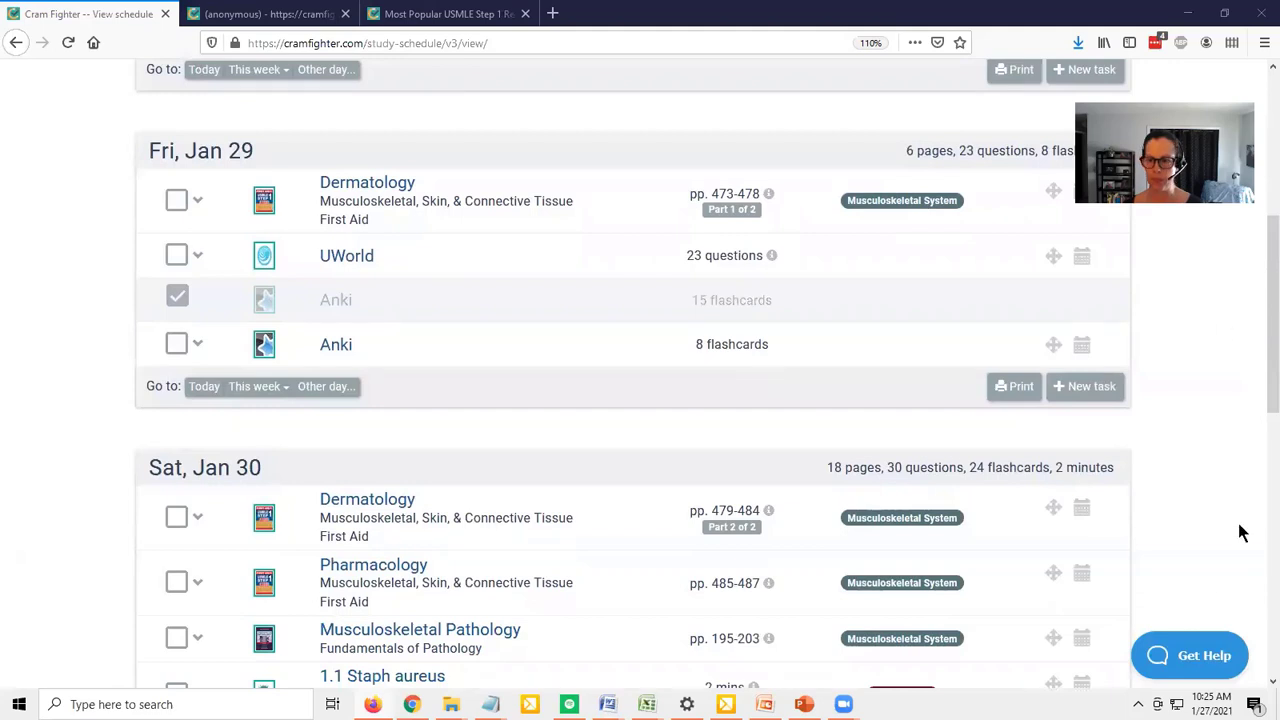
{"action": "left_click", "coordinate": [1198, 660]}
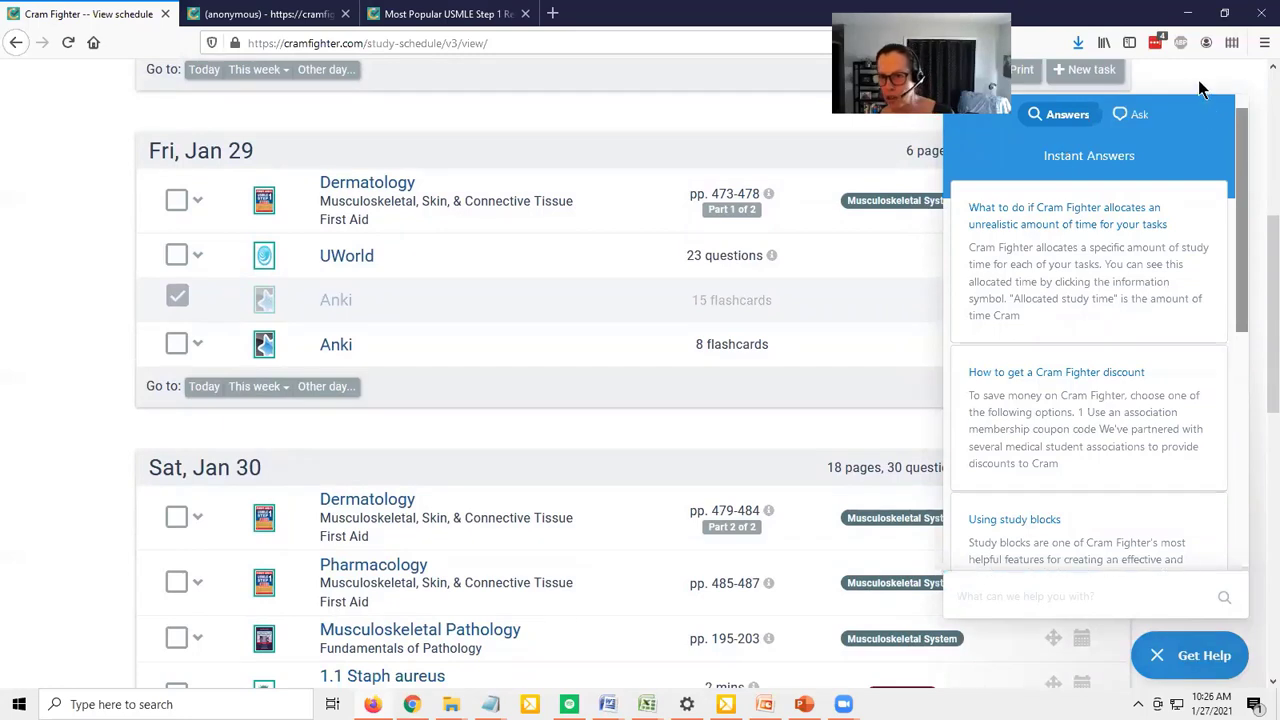
{"action": "left_click", "coordinate": [1185, 655]}
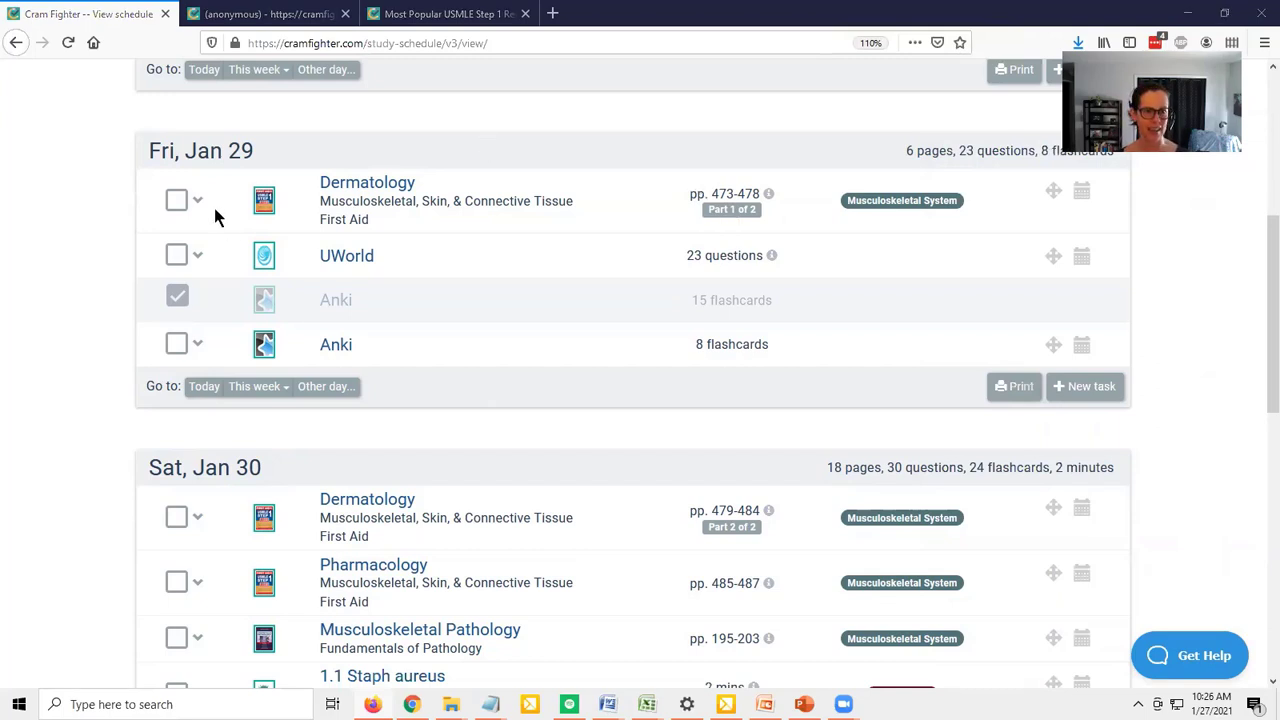
Mark the Dermatology and UWorld tasks on Fri, Jan 29 and the UWorld task on Sat, Jan 30 as completed
{"action": "left_click", "coordinate": [176, 200]}
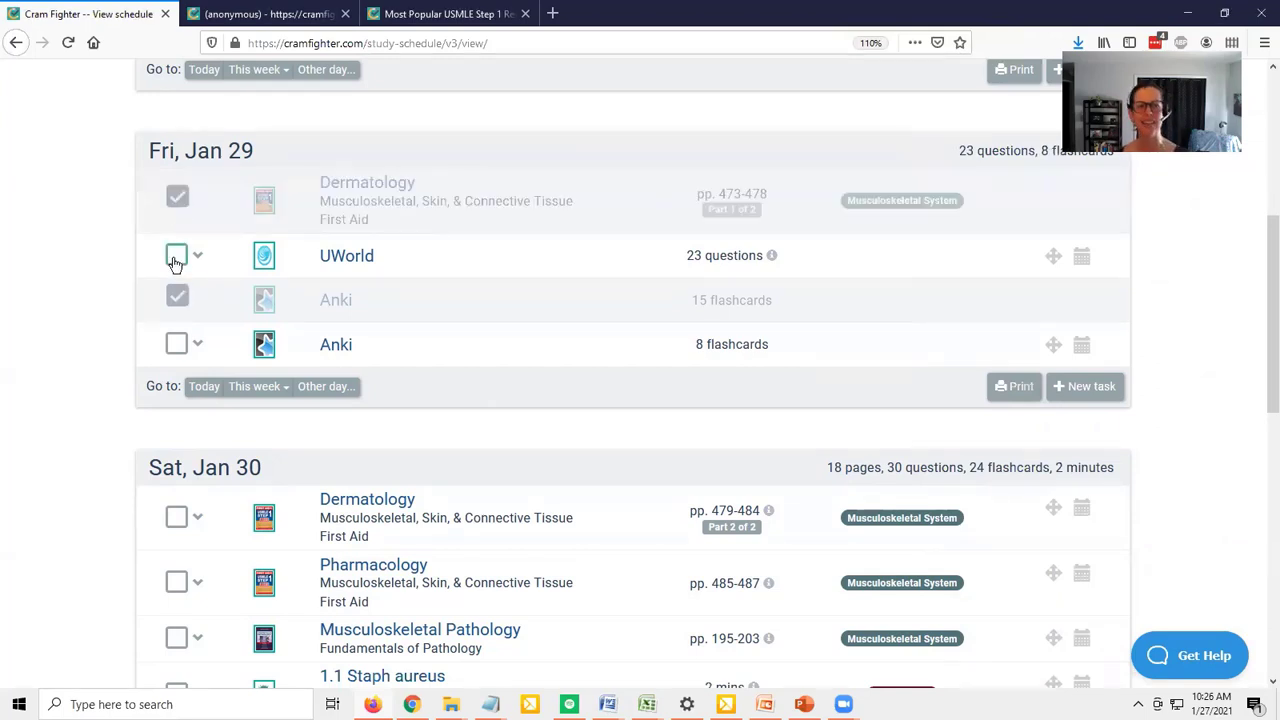
{"action": "left_click", "coordinate": [176, 256]}
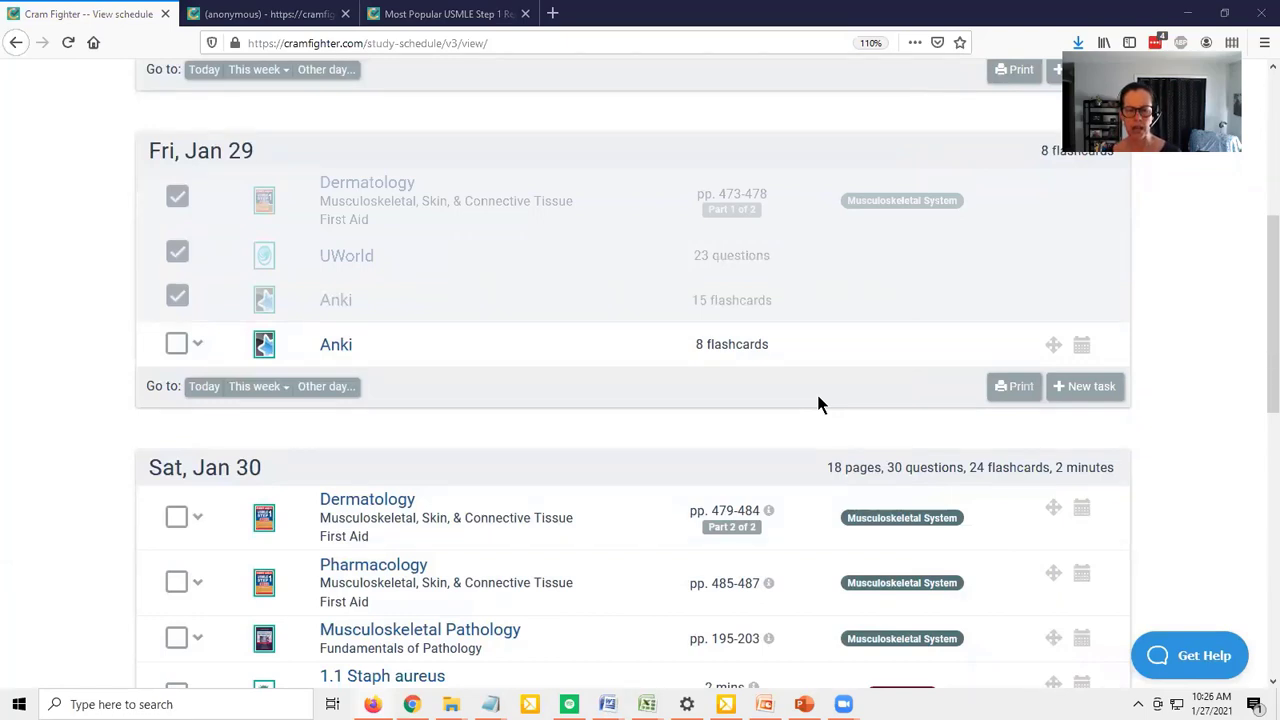
{"action": "scroll", "coordinate": [1237, 300], "scroll_direction": "up", "scroll_amount": 5}
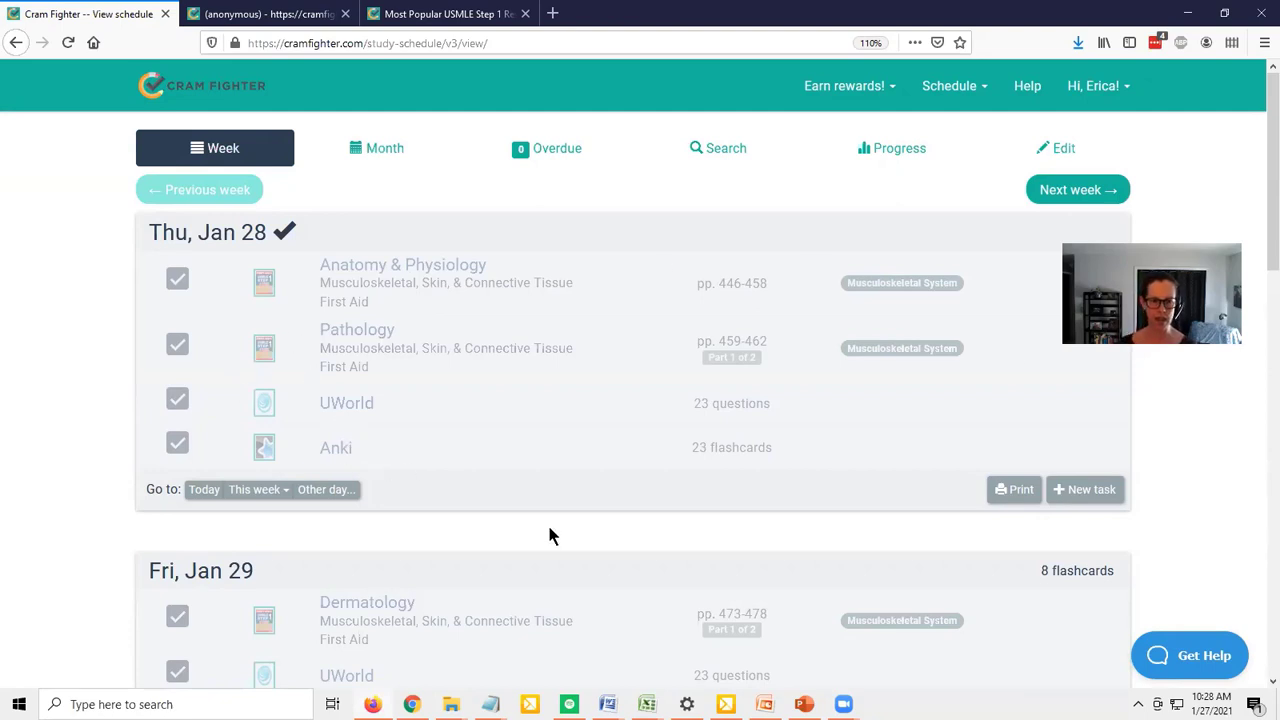
{"action": "scroll", "coordinate": [548, 530], "scroll_direction": "down", "scroll_amount": 5}
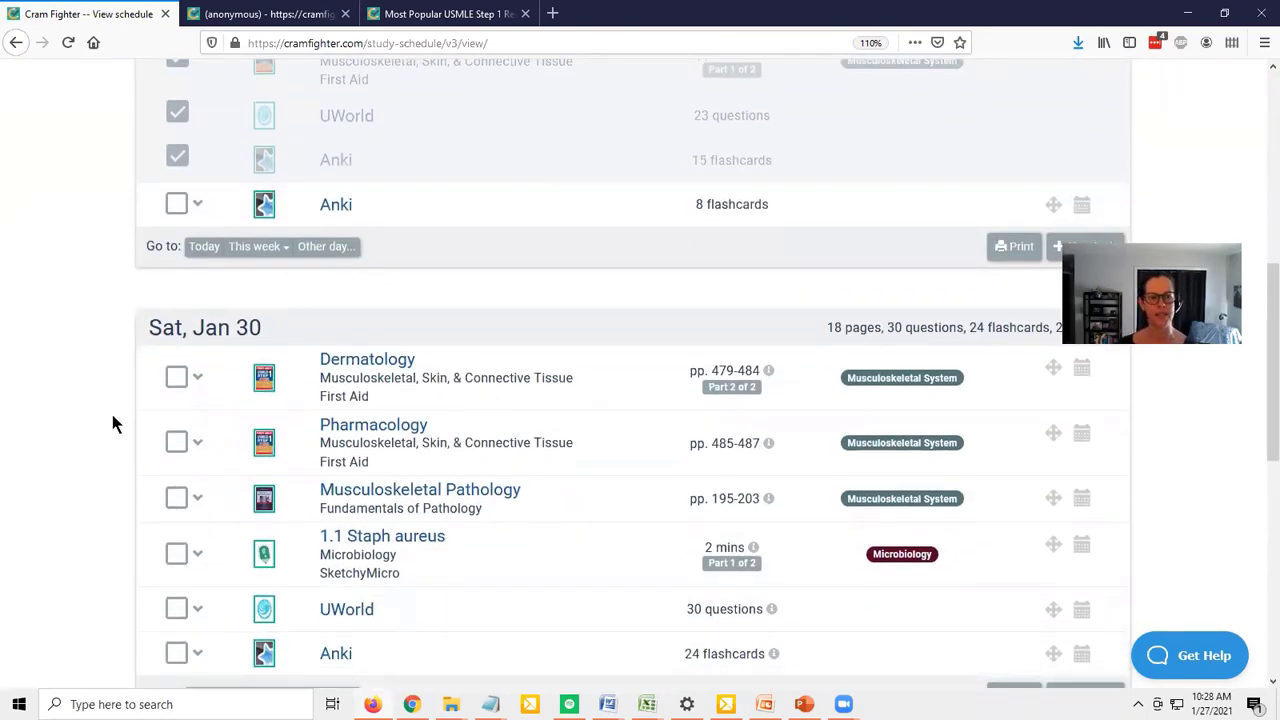
{"action": "scroll", "coordinate": [93, 420], "scroll_direction": "down", "scroll_amount": 1}
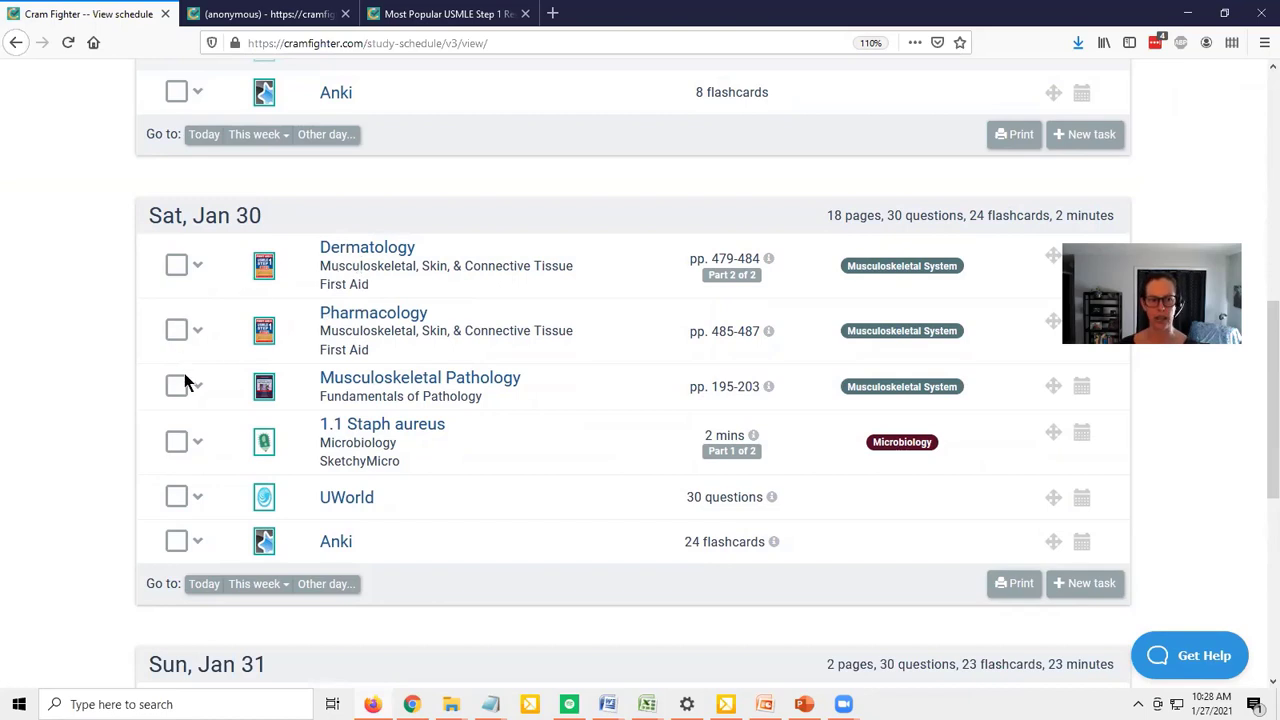
{"action": "left_click", "coordinate": [176, 496]}
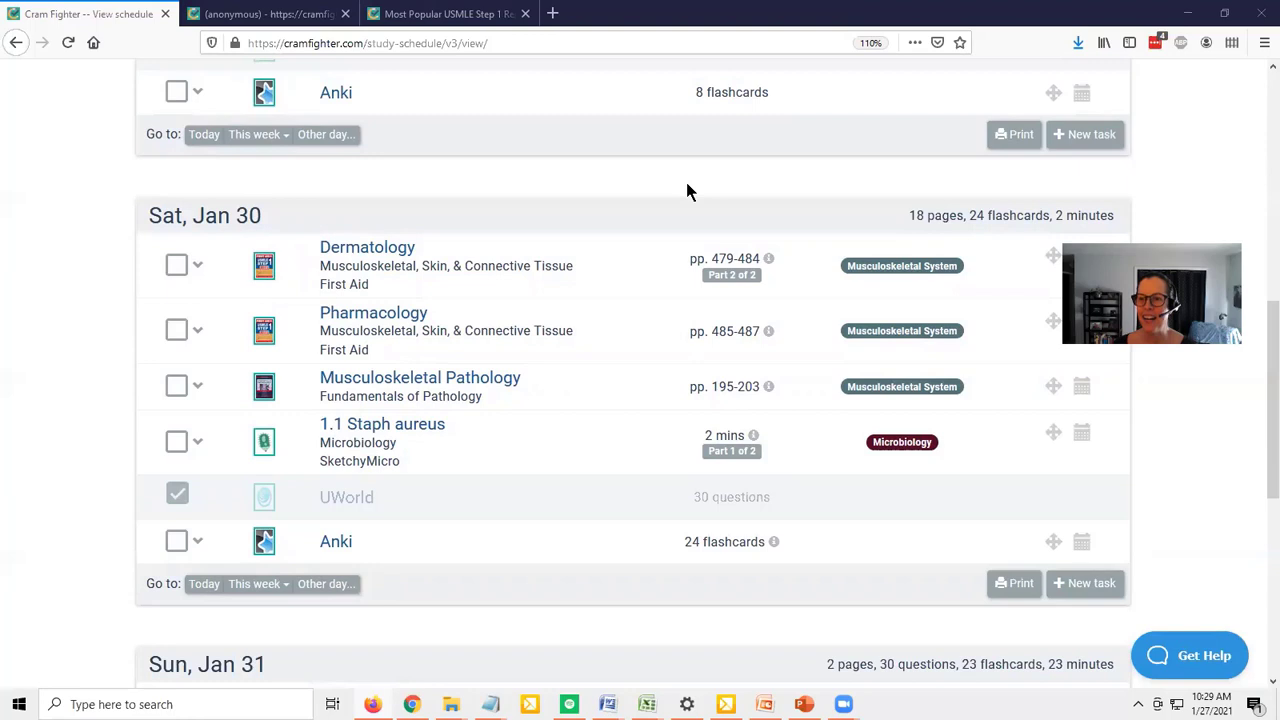
Switch to the public Cram Fighter site and view its pricing plans
{"action": "scroll", "coordinate": [1223, 515], "scroll_direction": "up", "scroll_amount": 10}
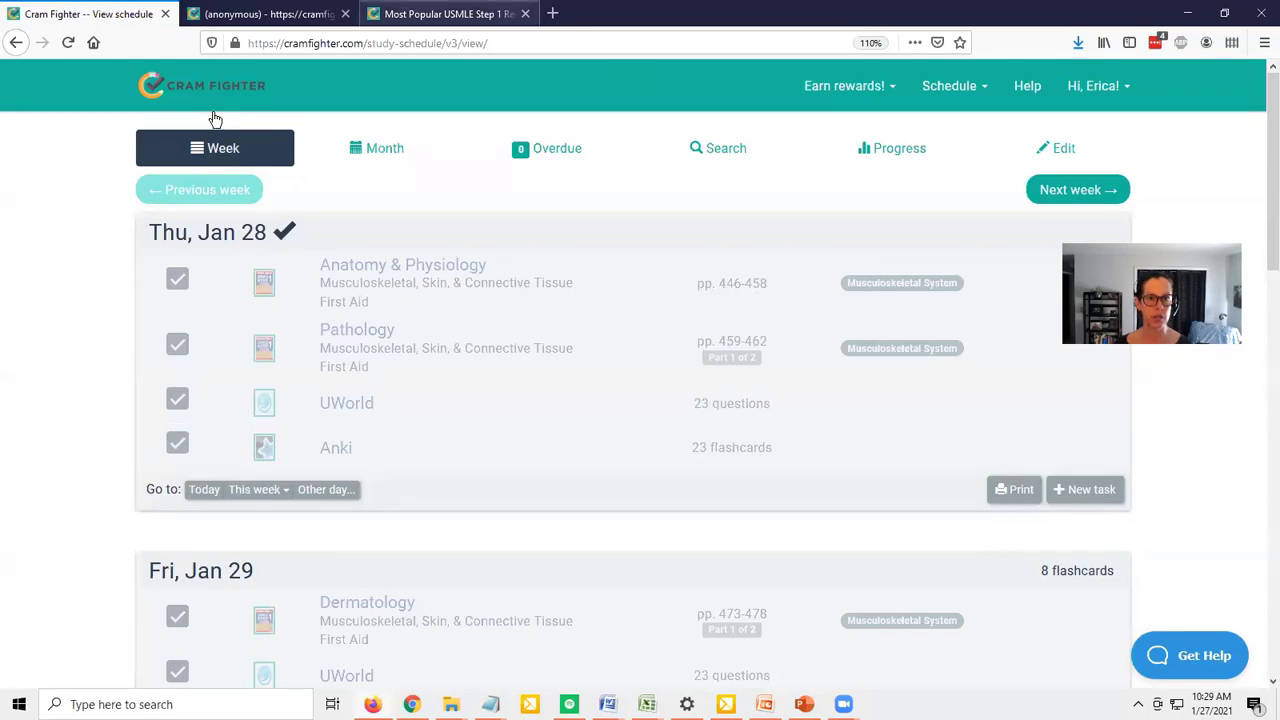
{"action": "left_click", "coordinate": [445, 14]}
{"action": "left_click", "coordinate": [425, 88]}
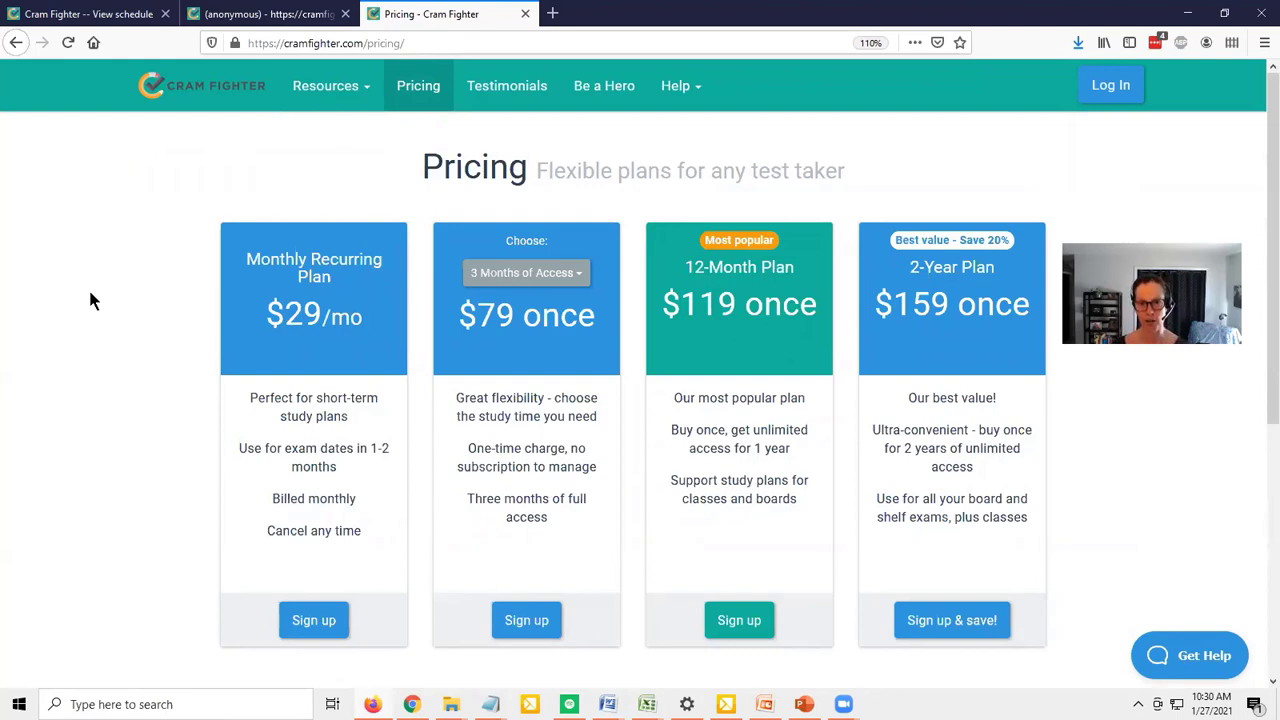
Go to the Cram Fighter home page and open the instant help answers
{"action": "left_click", "coordinate": [198, 92]}
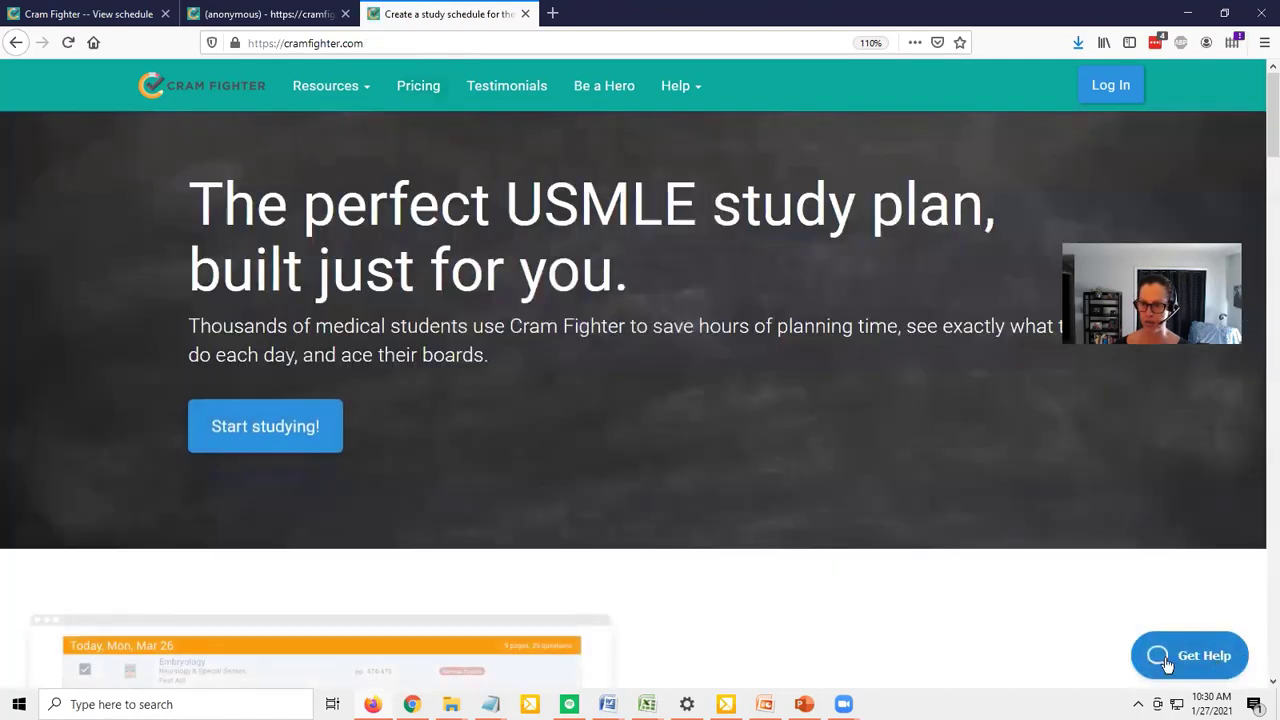
{"action": "left_click", "coordinate": [1203, 653]}
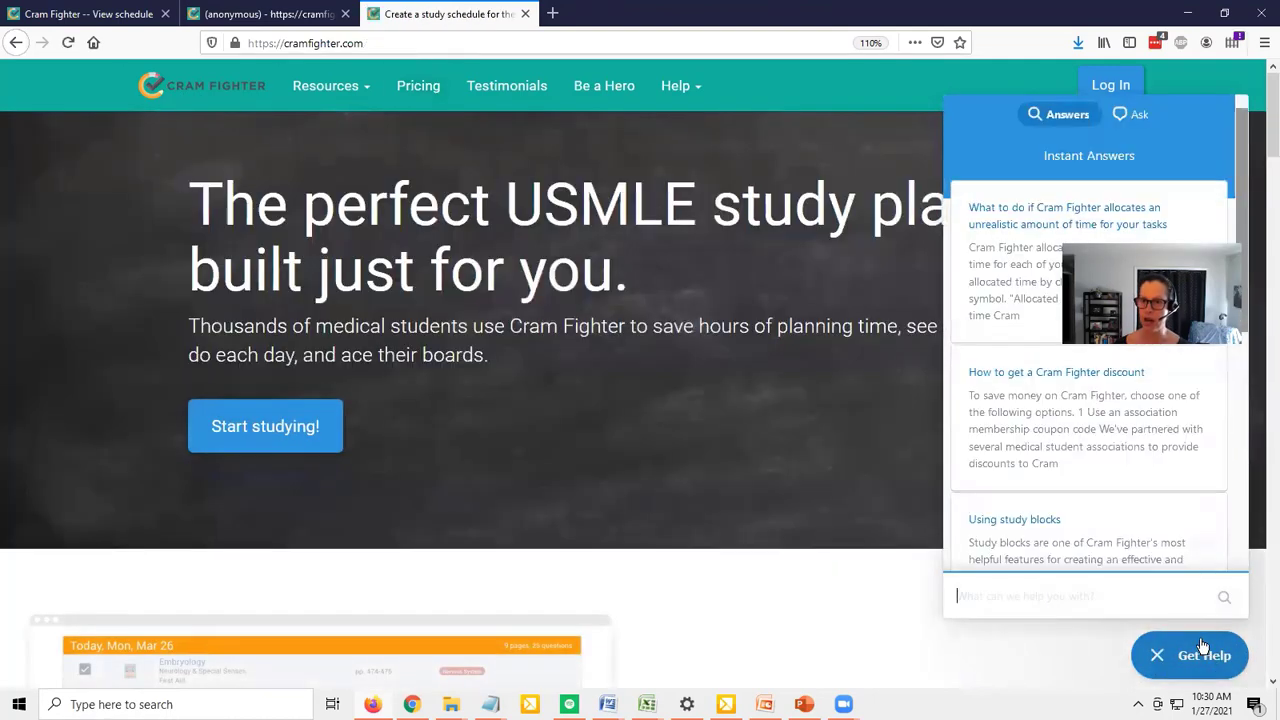